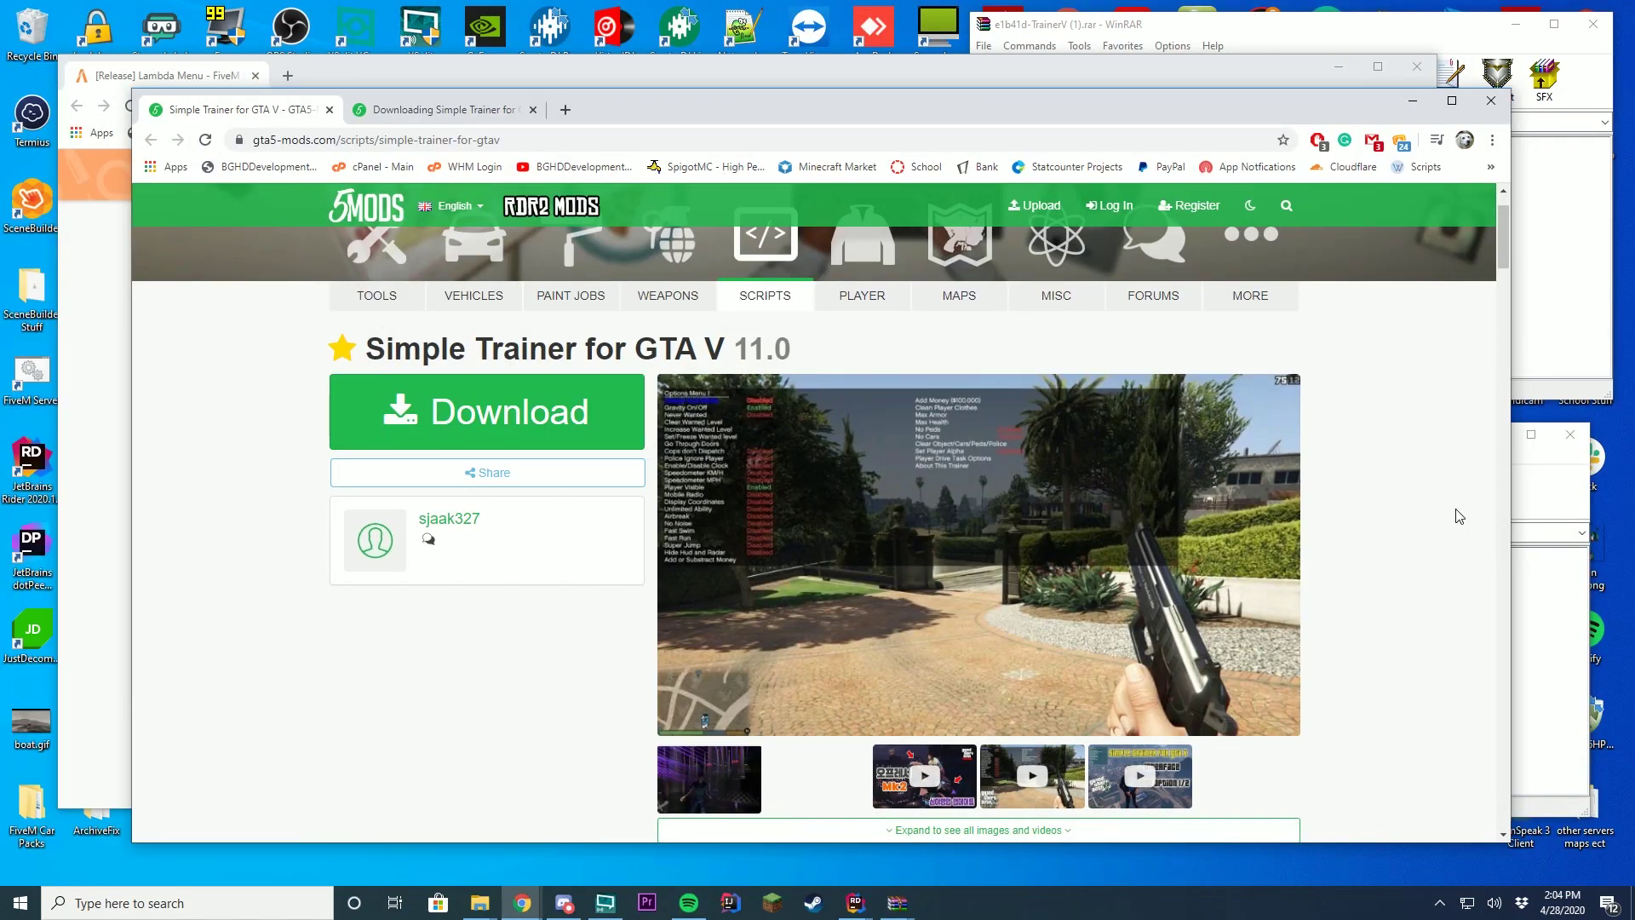
Step: Review the installation instructions and controls on the Lambda Menu release page, then return to the Simple Trainer page
click(367, 73)
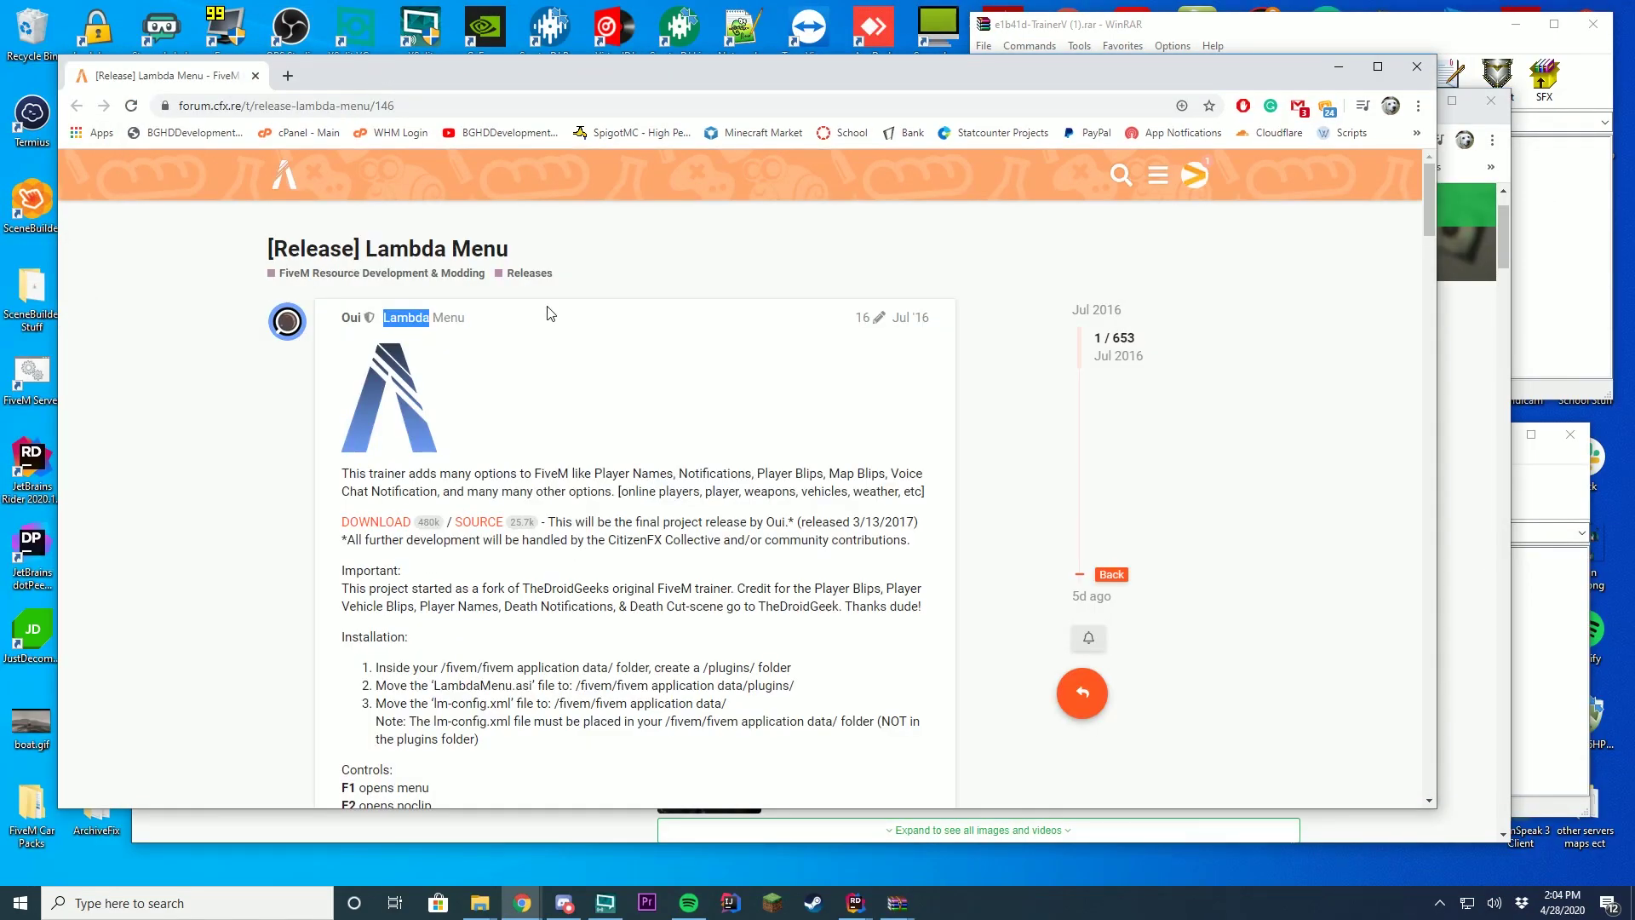
click(748, 344)
scroll(631, 369, down, 3)
scroll(775, 385, up, 2)
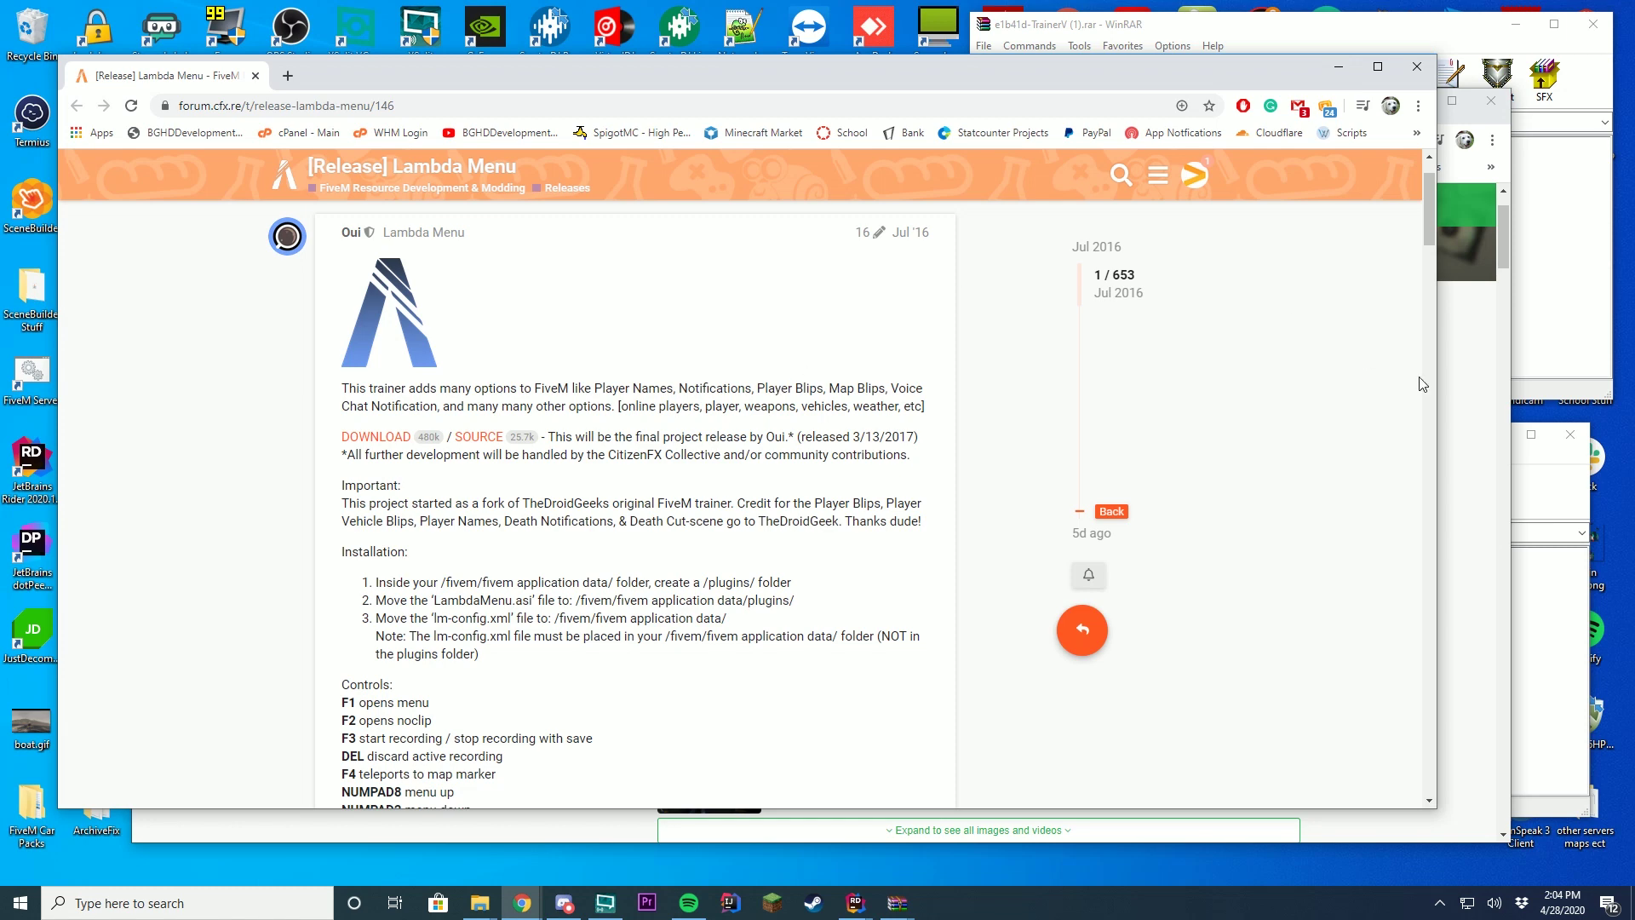
click(1458, 366)
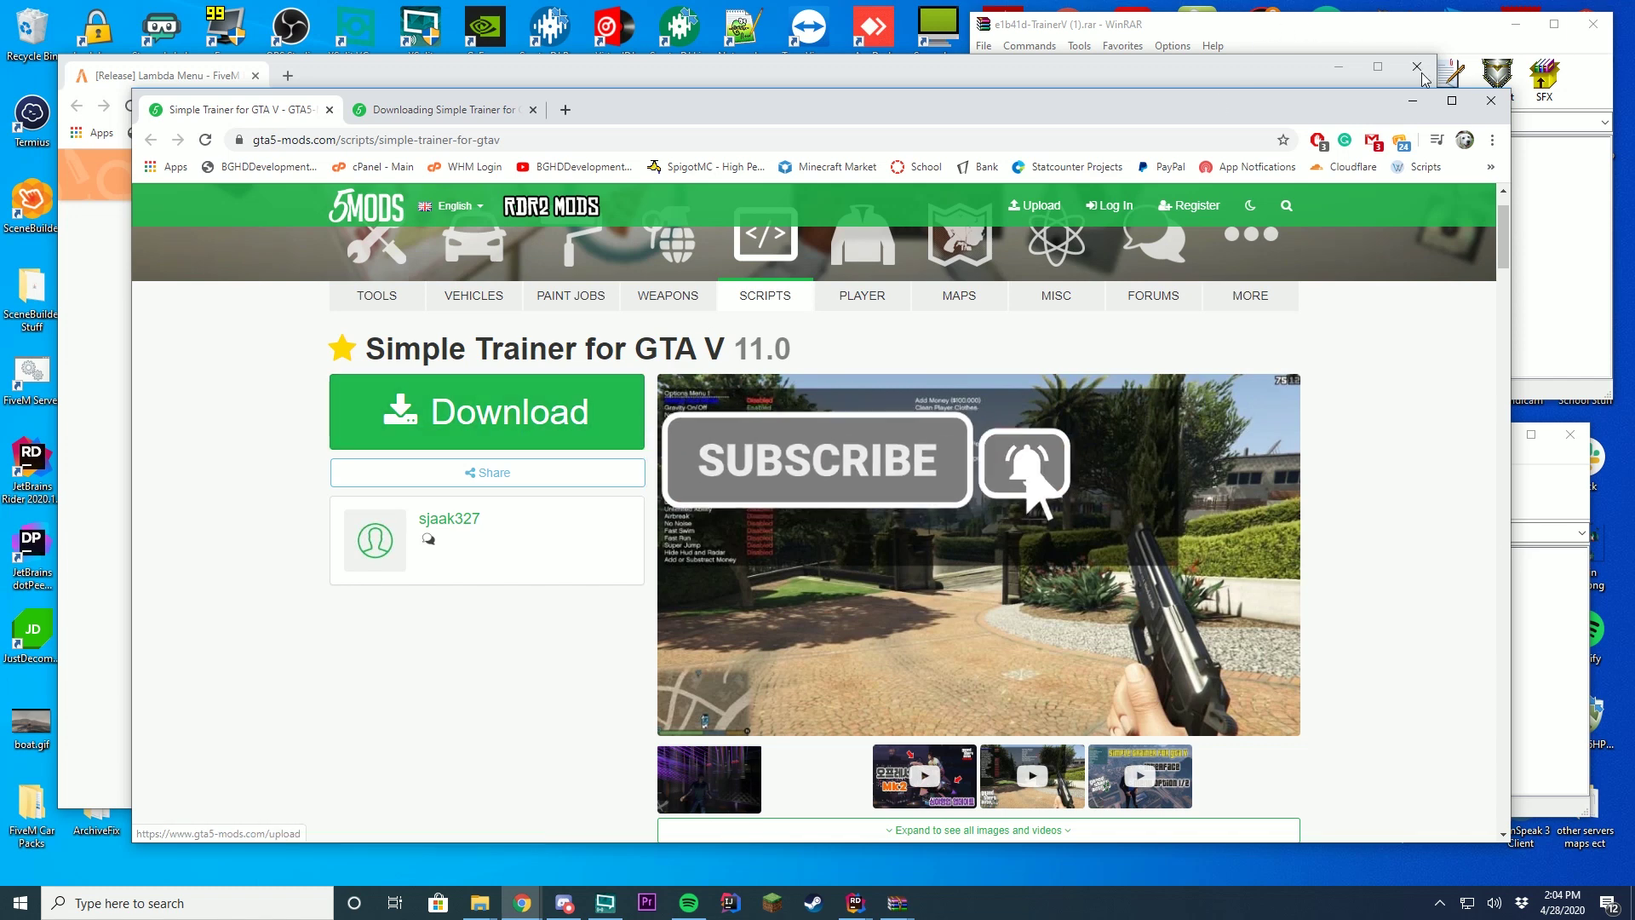
Step: Minimize both browser windows and align the LAMBDAMENU_3.13.2017.zip window directly beneath the TrainerV archive window
click(1412, 100)
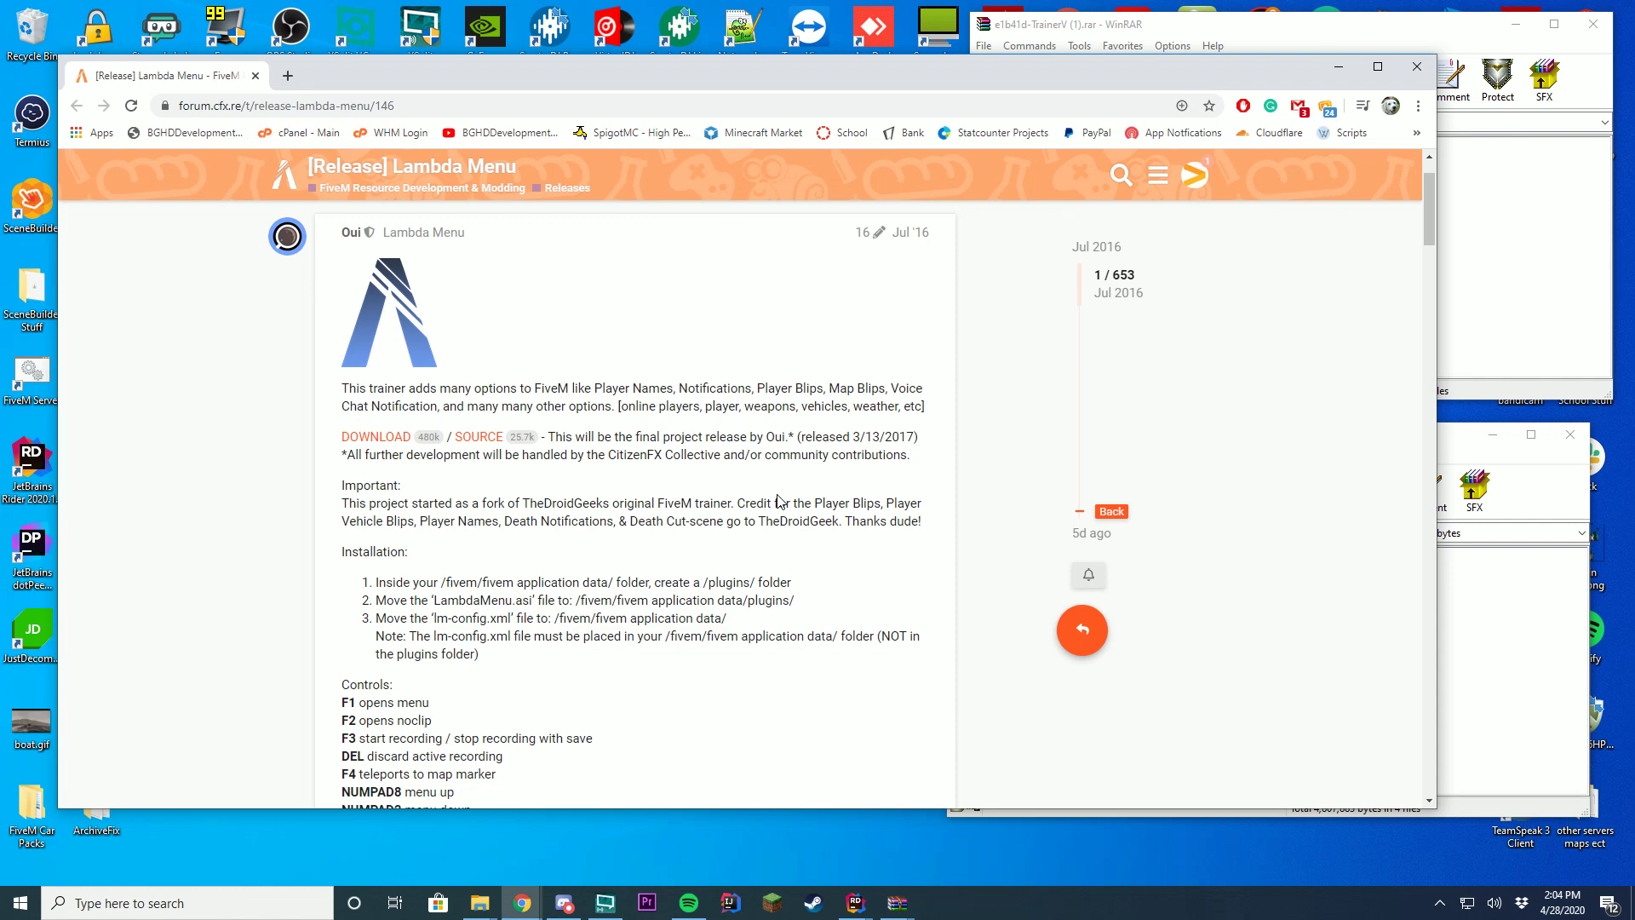
click(1340, 67)
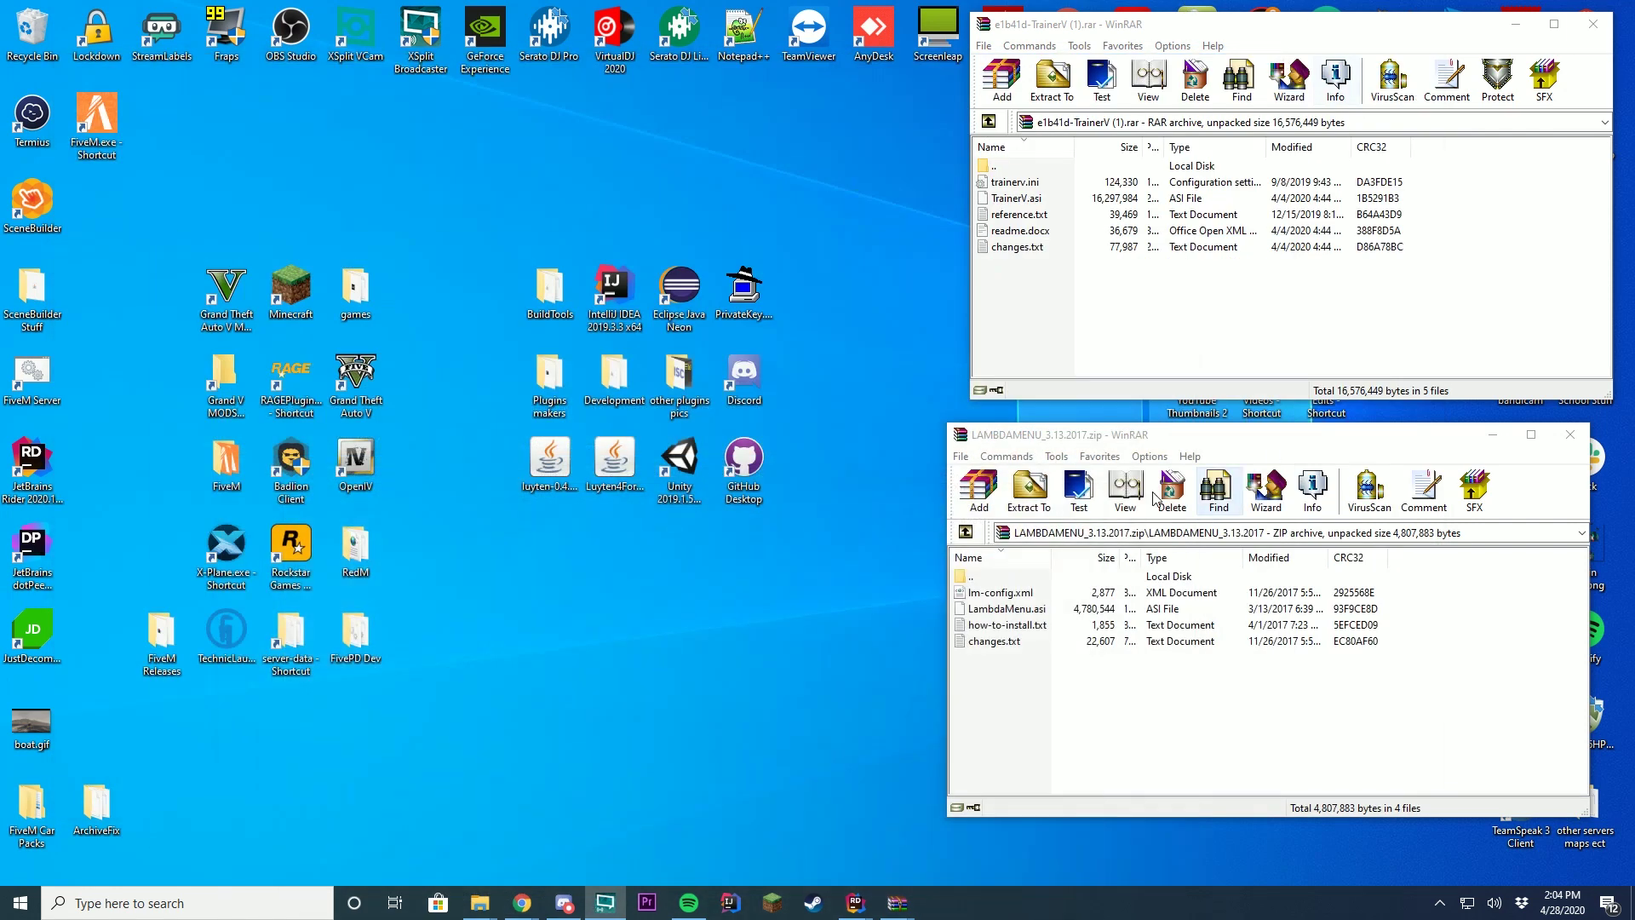
drag(1056, 436, 1080, 417)
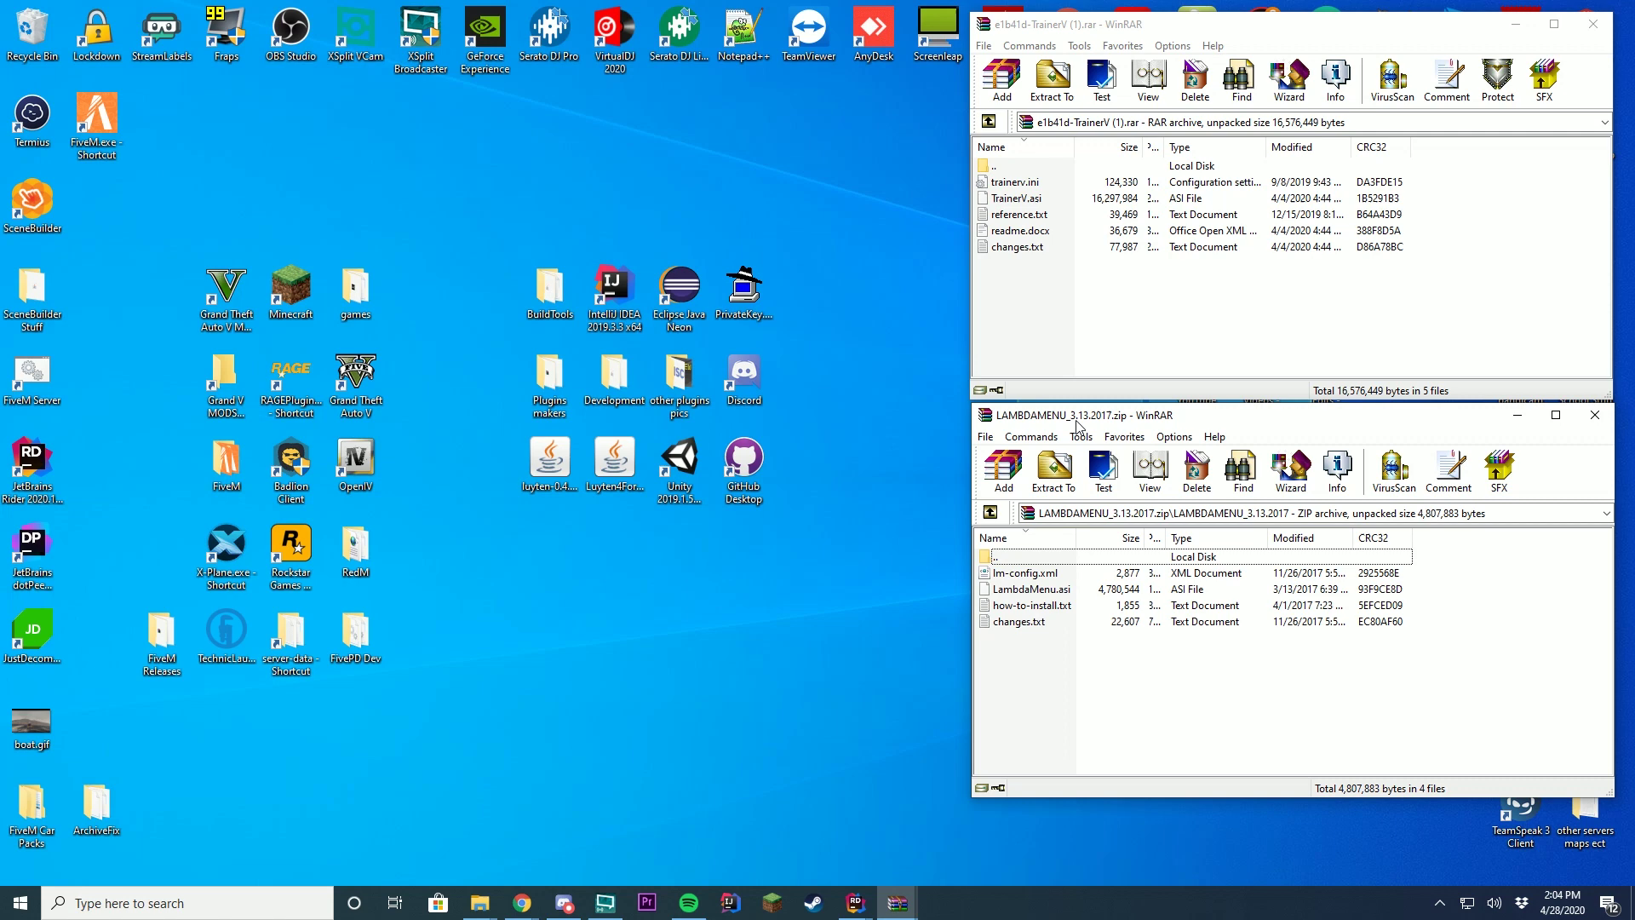
drag(1138, 682, 1131, 584)
drag(1136, 339, 1105, 181)
click(1135, 304)
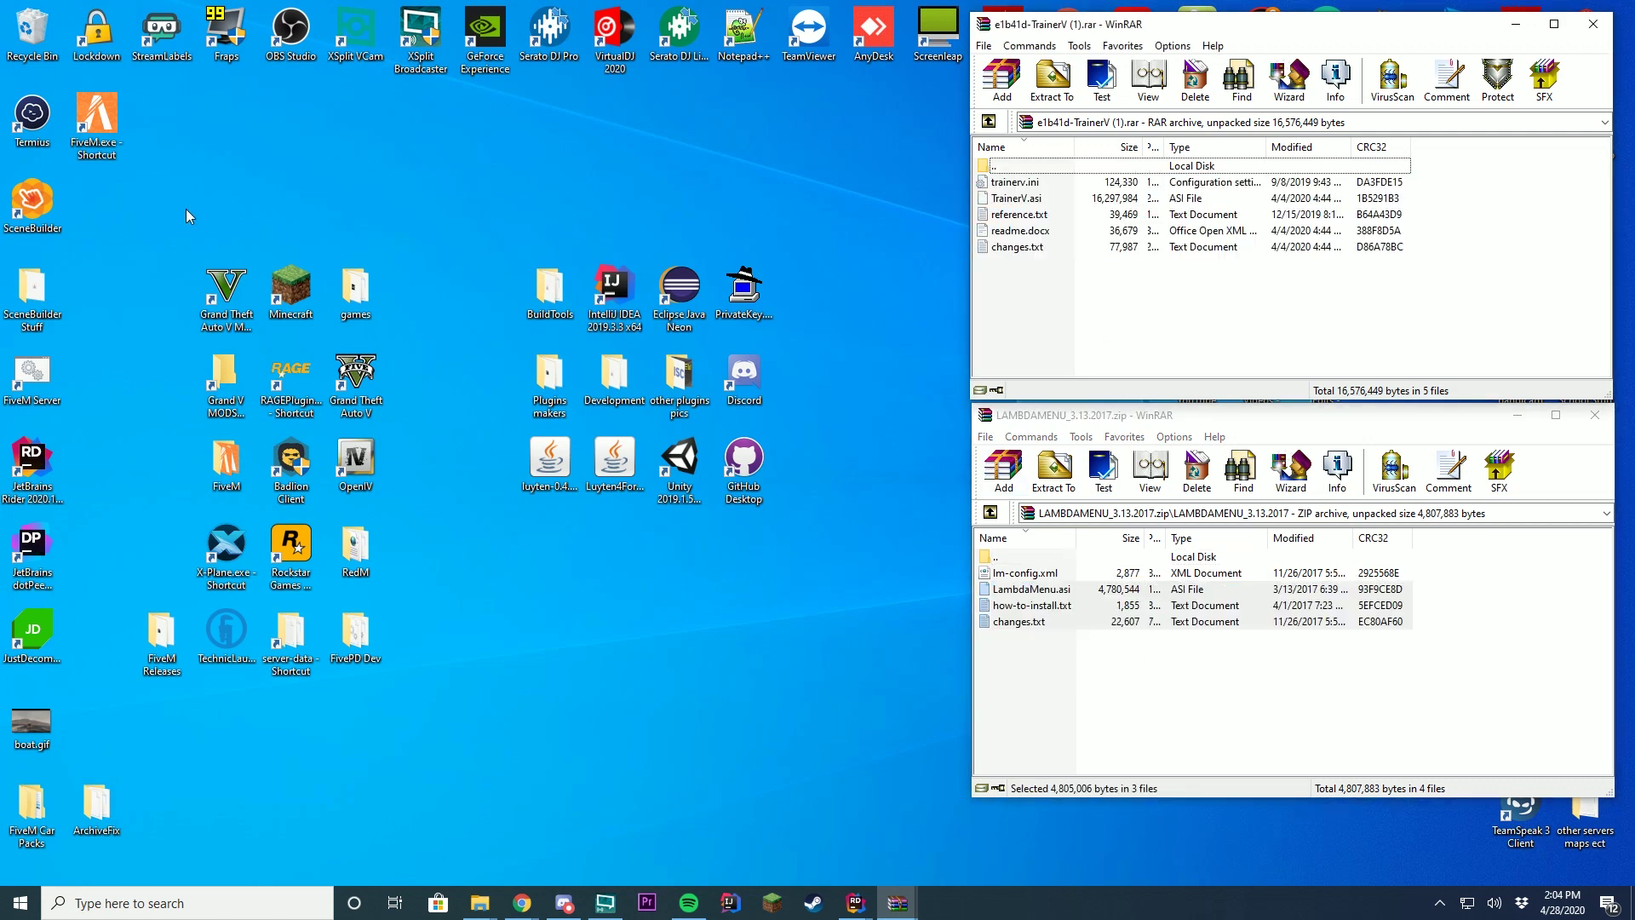
Step: Open the file location of the desktop FiveM.exe shortcut and look through its FiveM Application Data folder
right_click(87, 103)
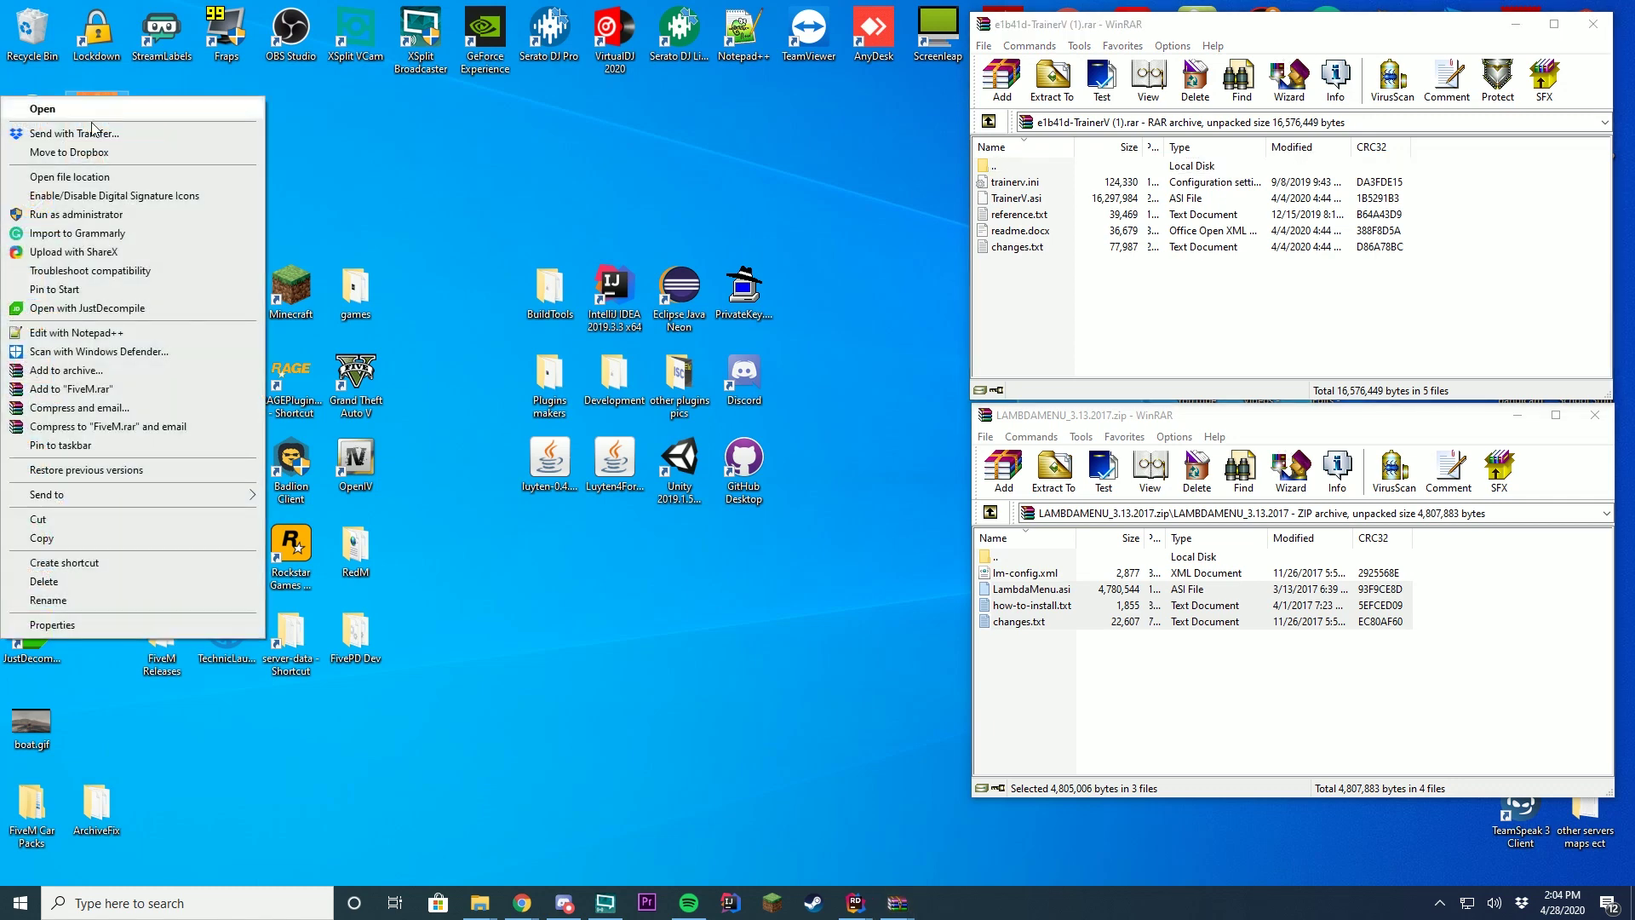
click(97, 176)
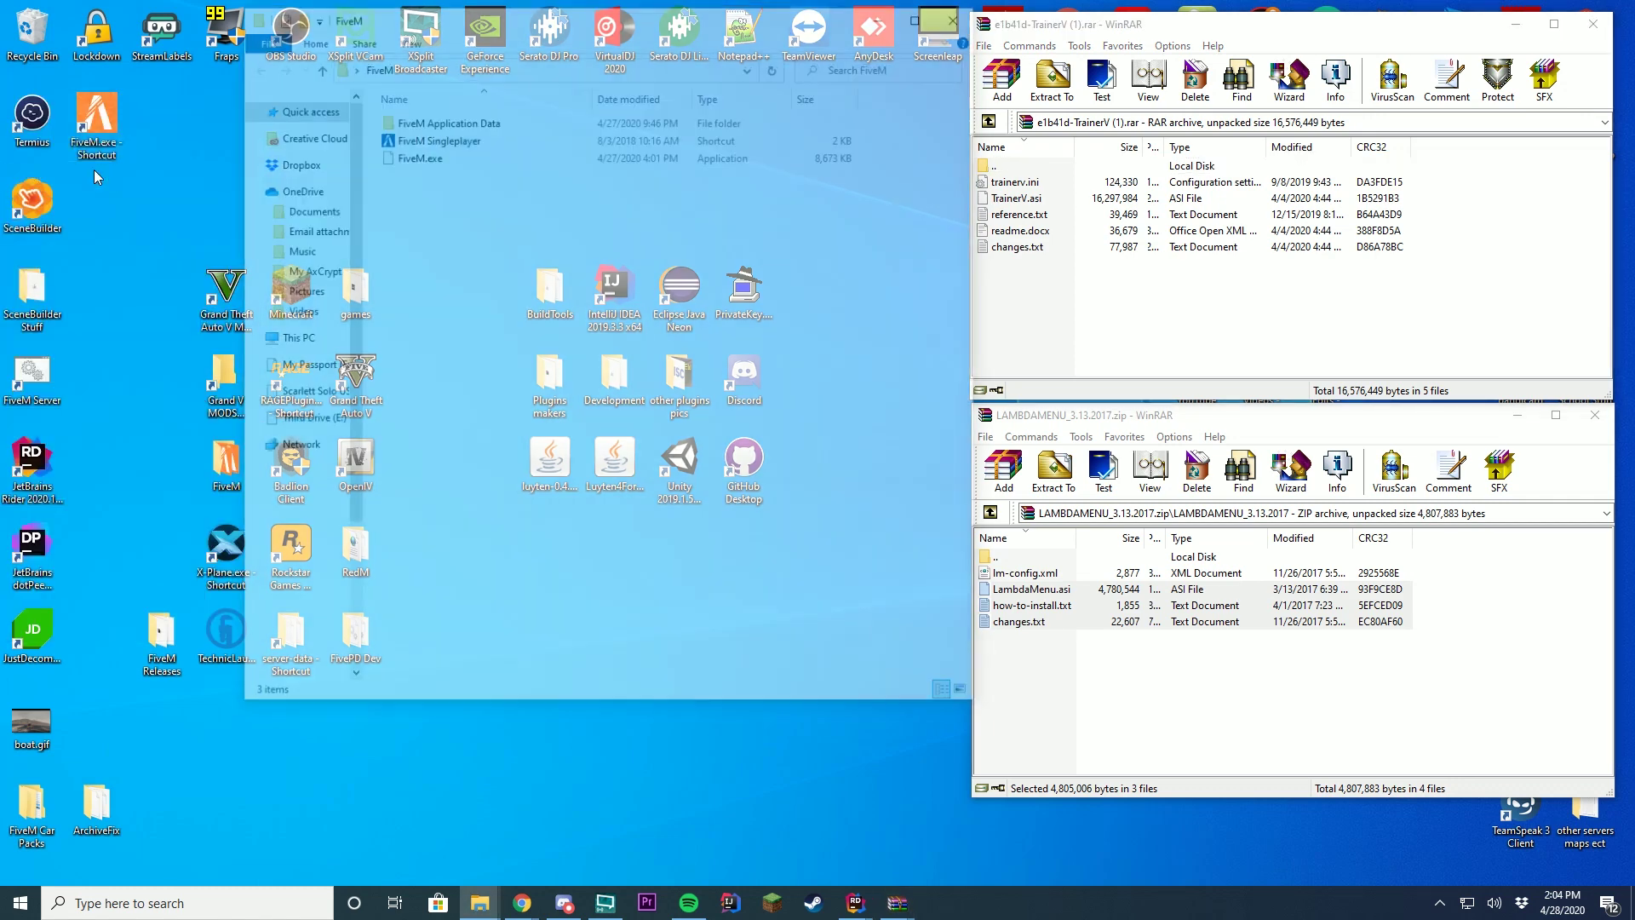
drag(646, 19, 741, 184)
drag(676, 397, 668, 283)
click(665, 417)
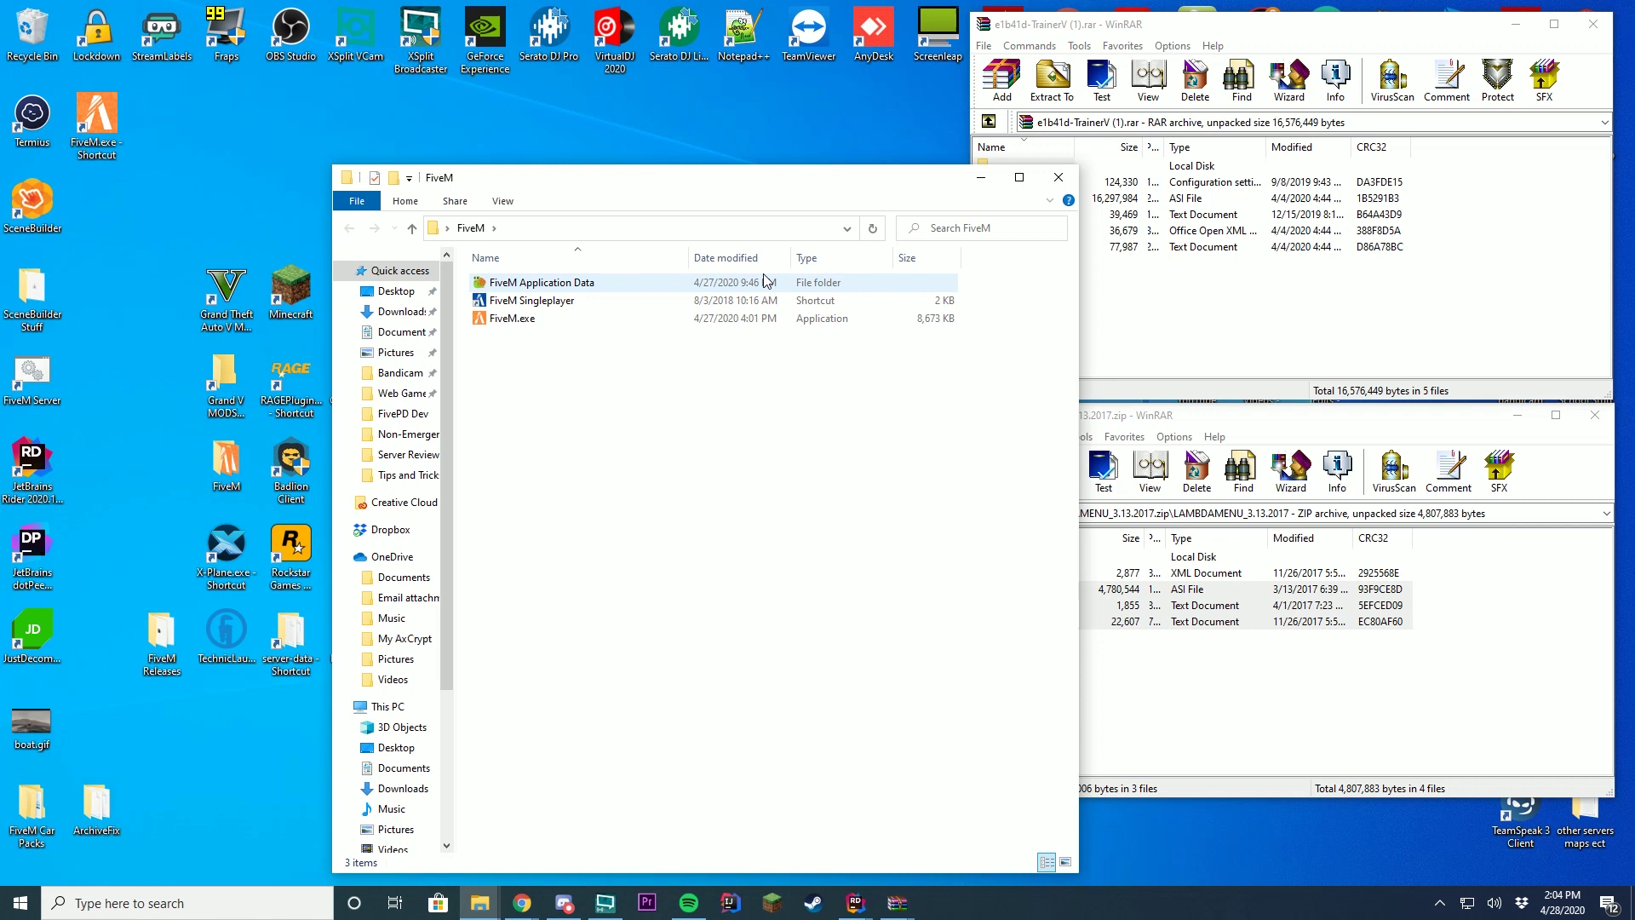
double_click(599, 288)
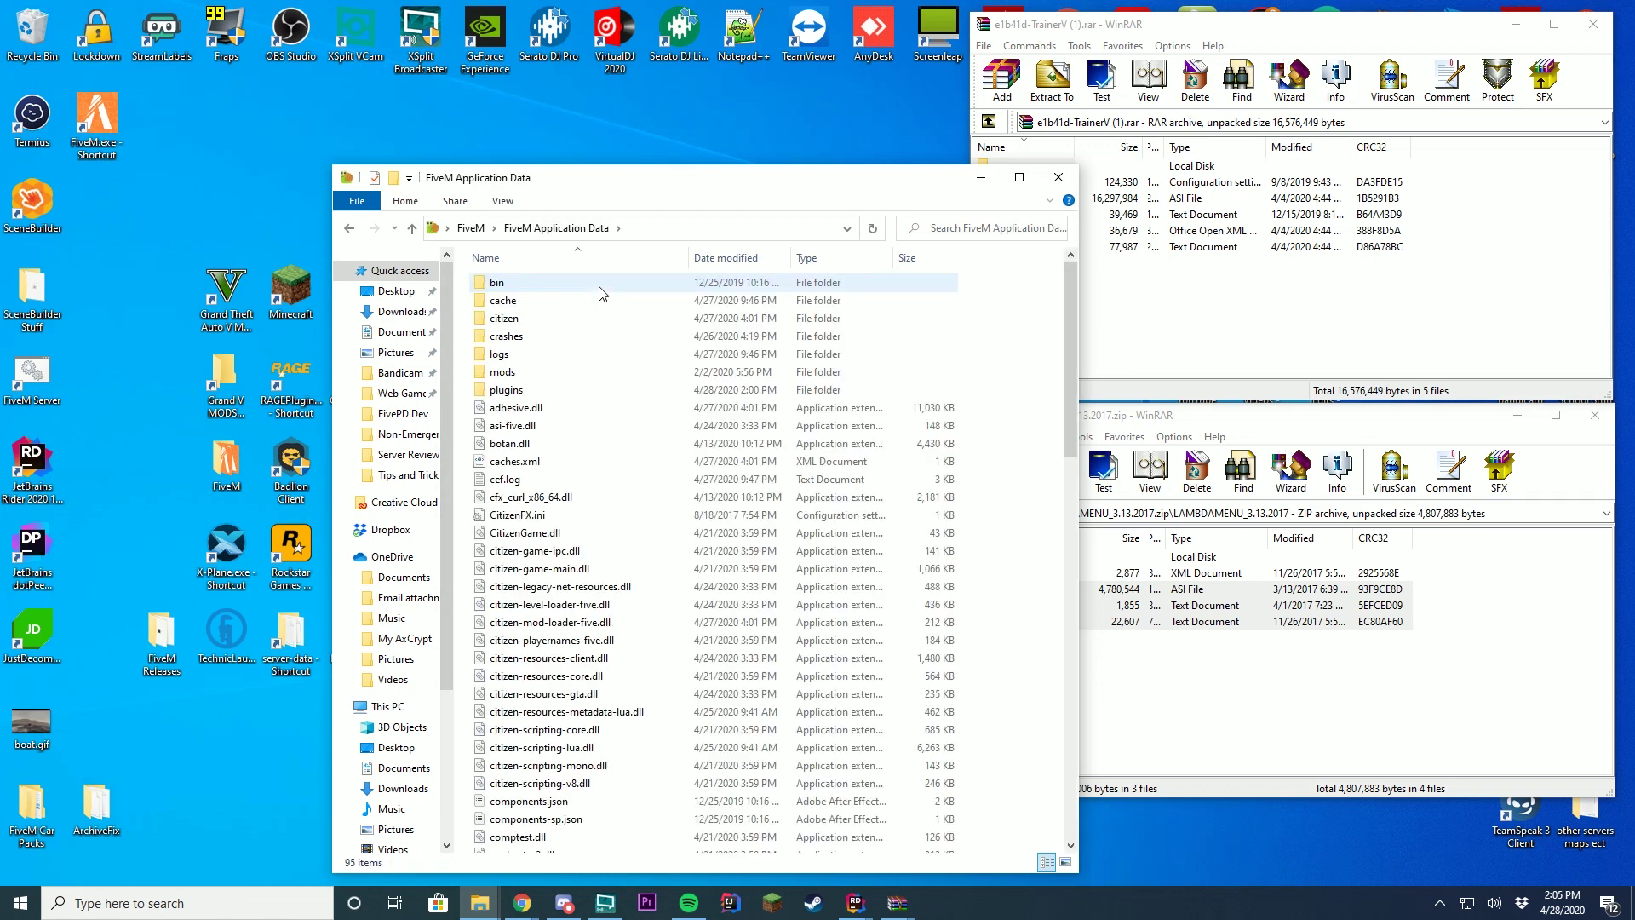
scroll(731, 453, down, 12)
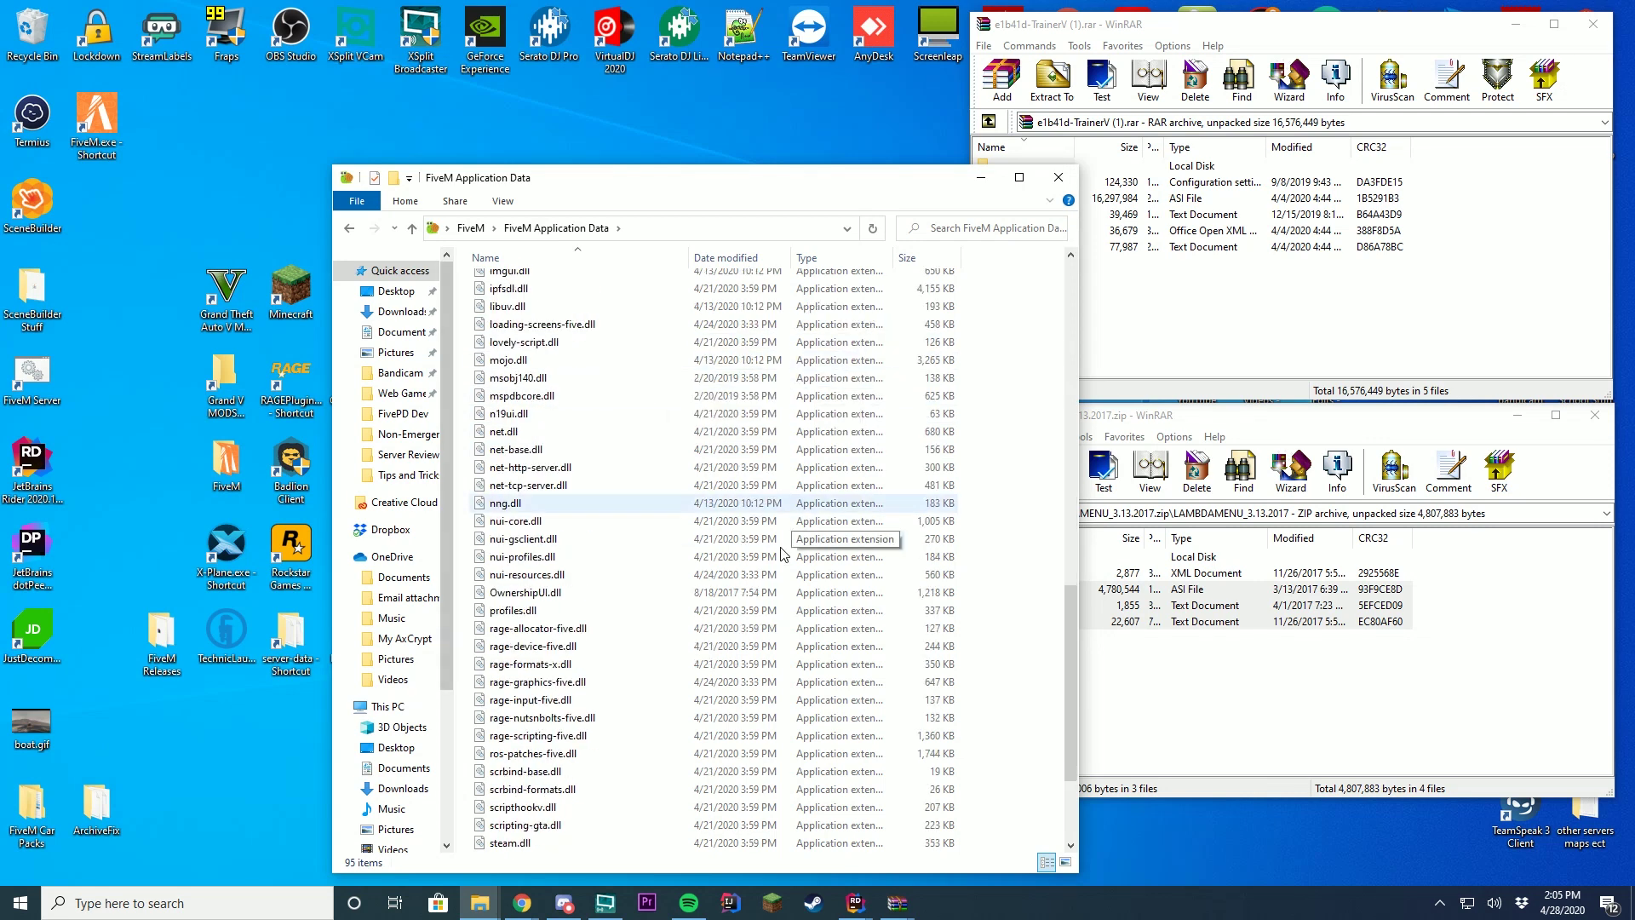
scroll(852, 656, down, 1)
scroll(852, 656, up, 13)
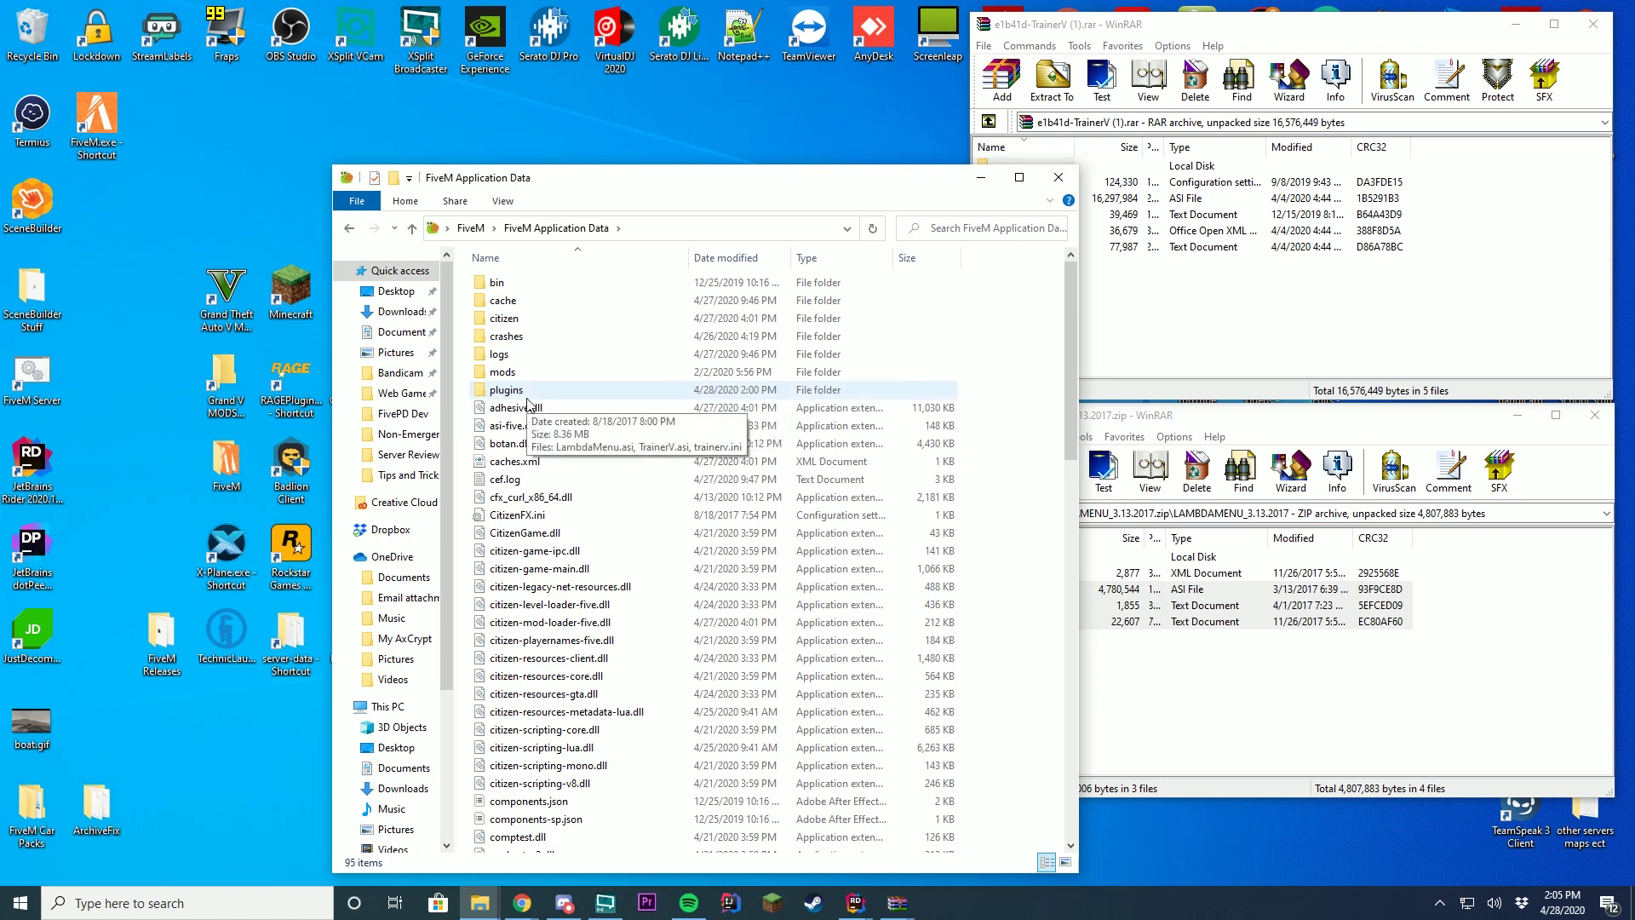
right_click(986, 444)
mouse_move(907, 751)
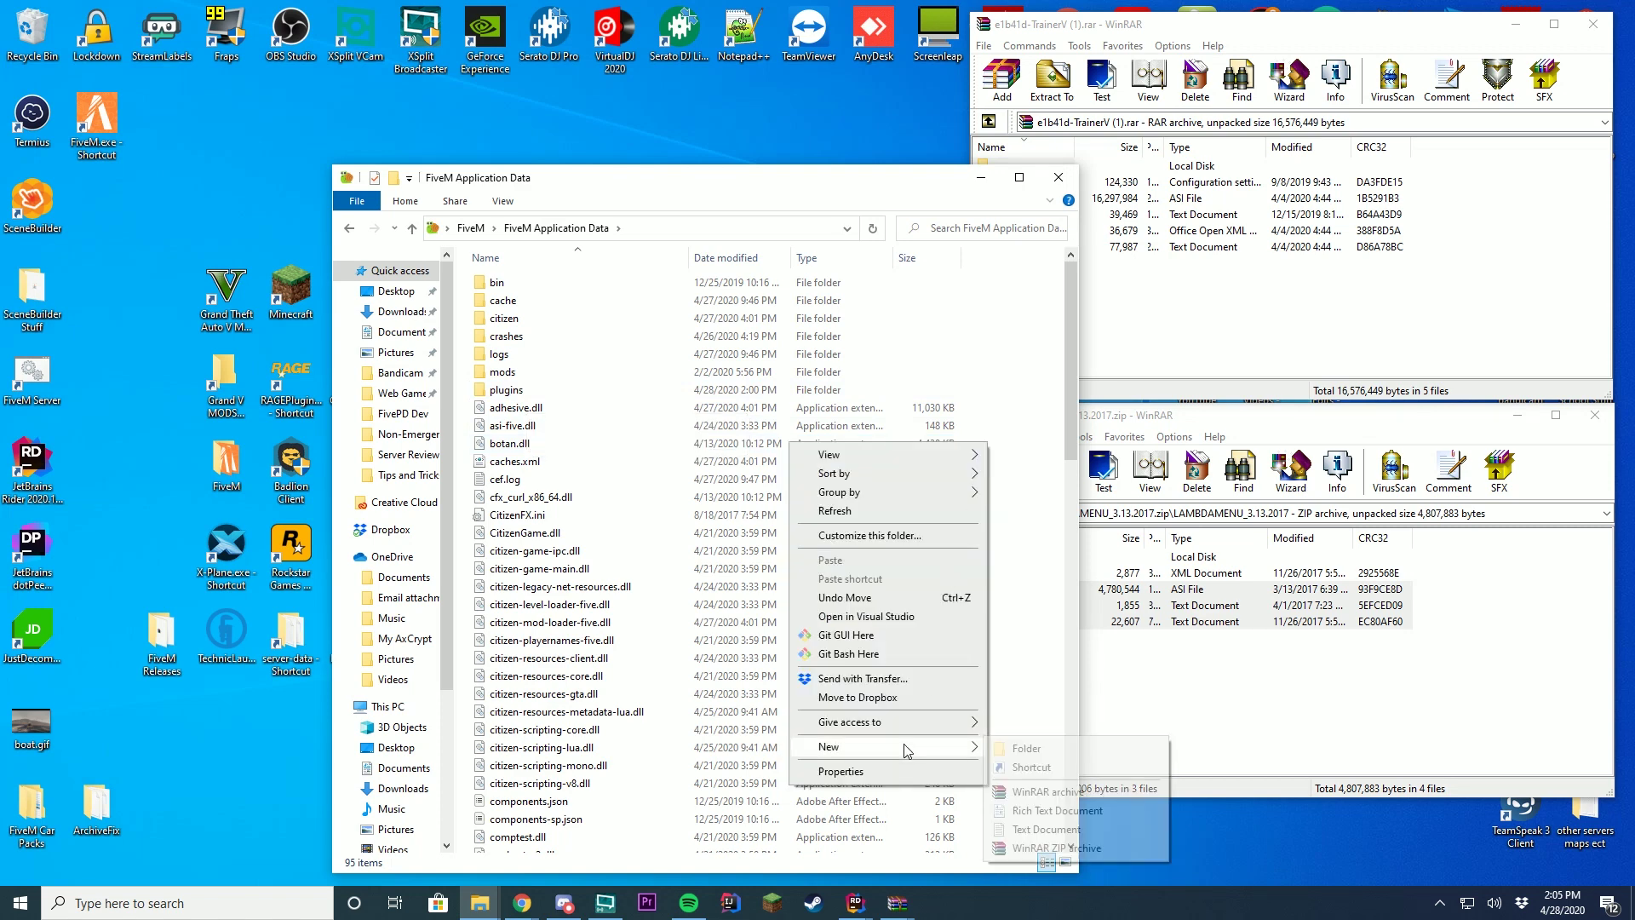
click(564, 408)
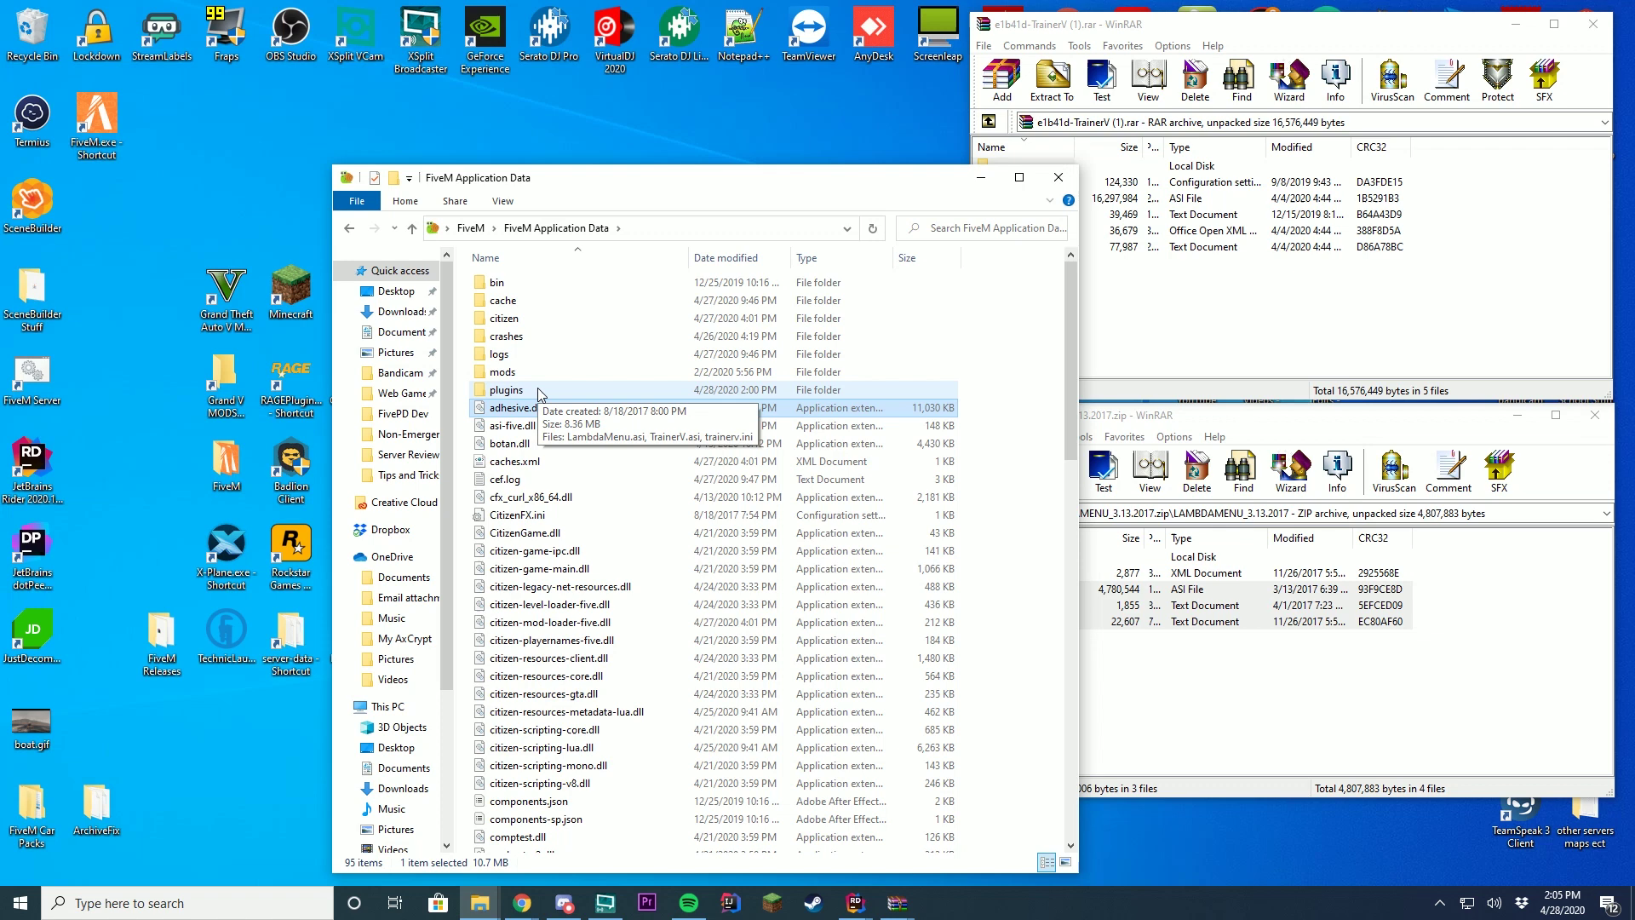
Step: Open the plugins folder and place its window beside the two archive windows
double_click(582, 393)
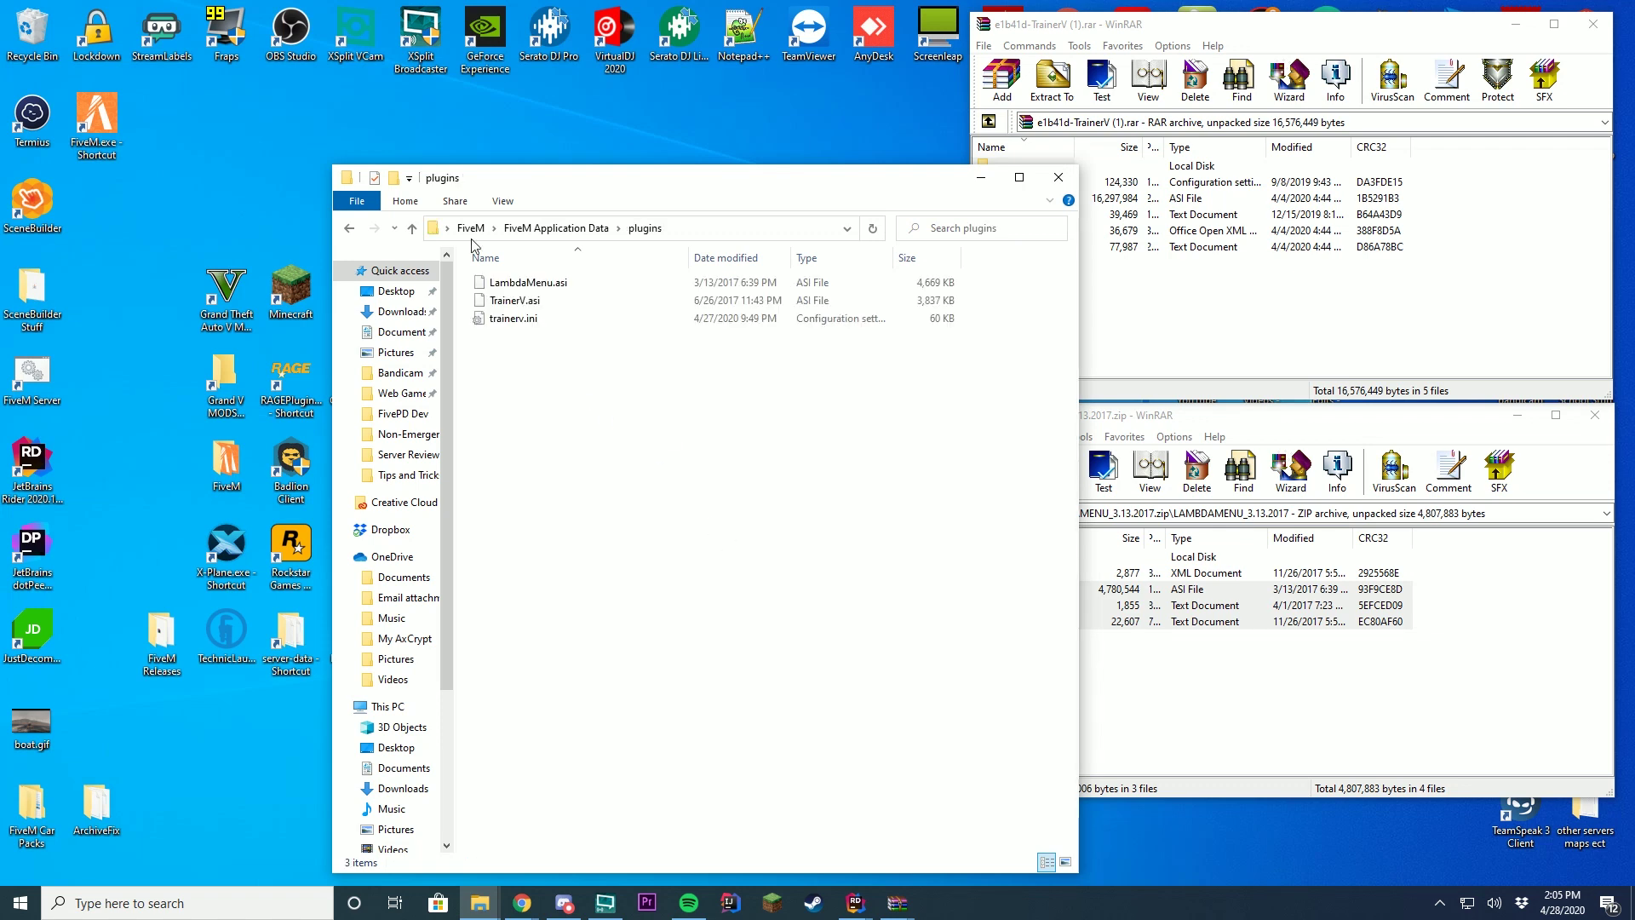
drag(617, 191, 446, 99)
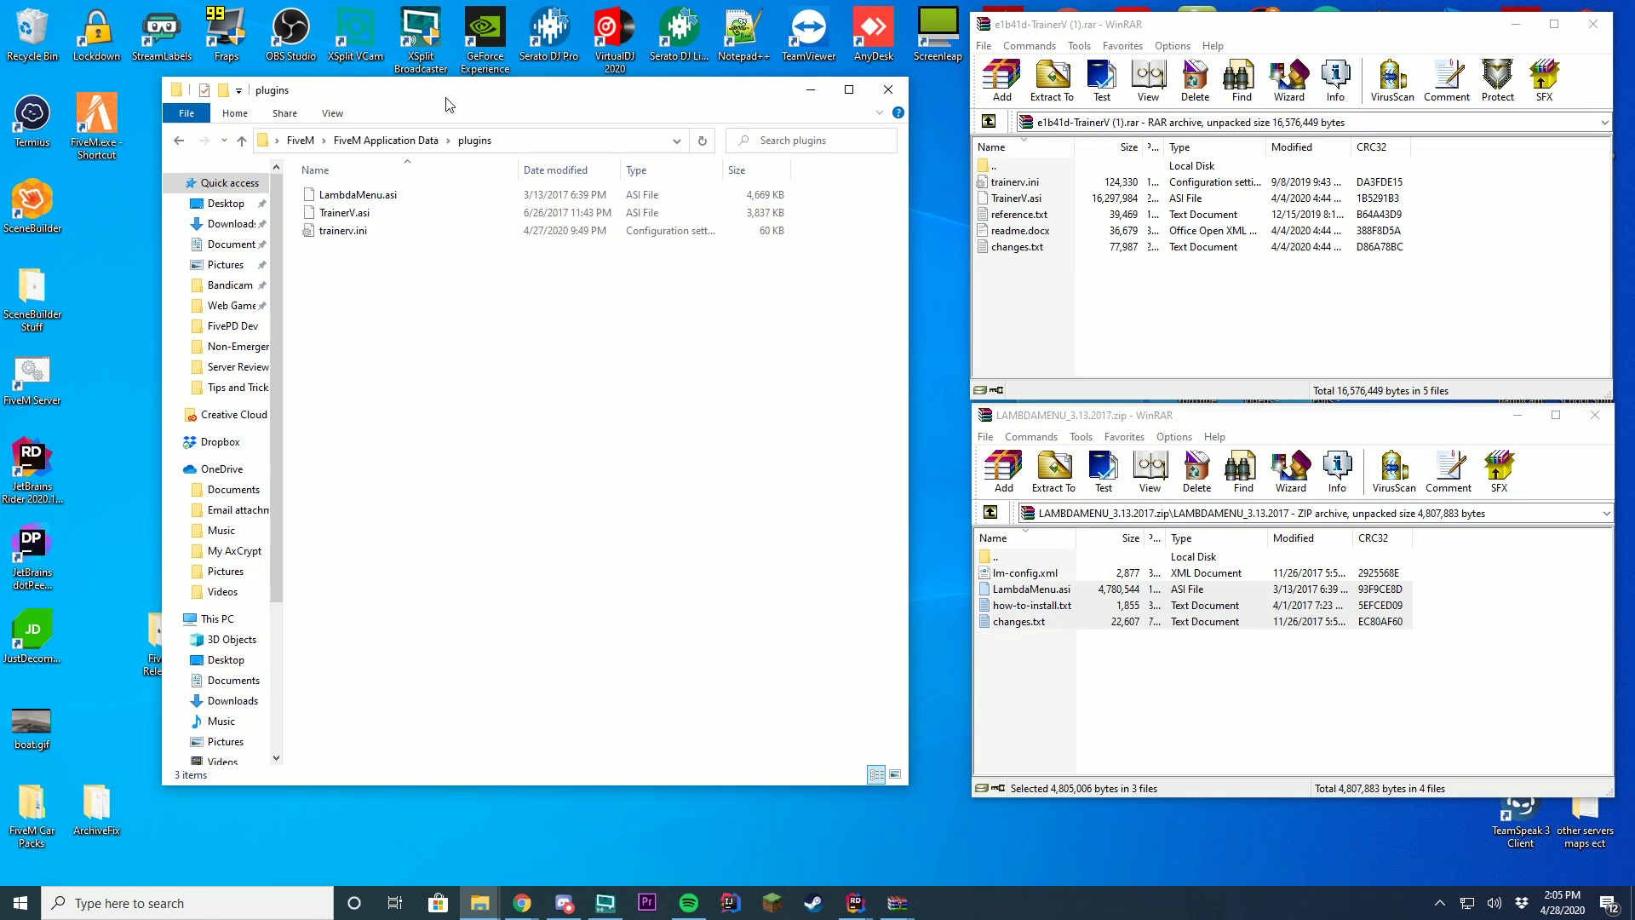
drag(391, 306, 391, 173)
click(428, 283)
click(1153, 703)
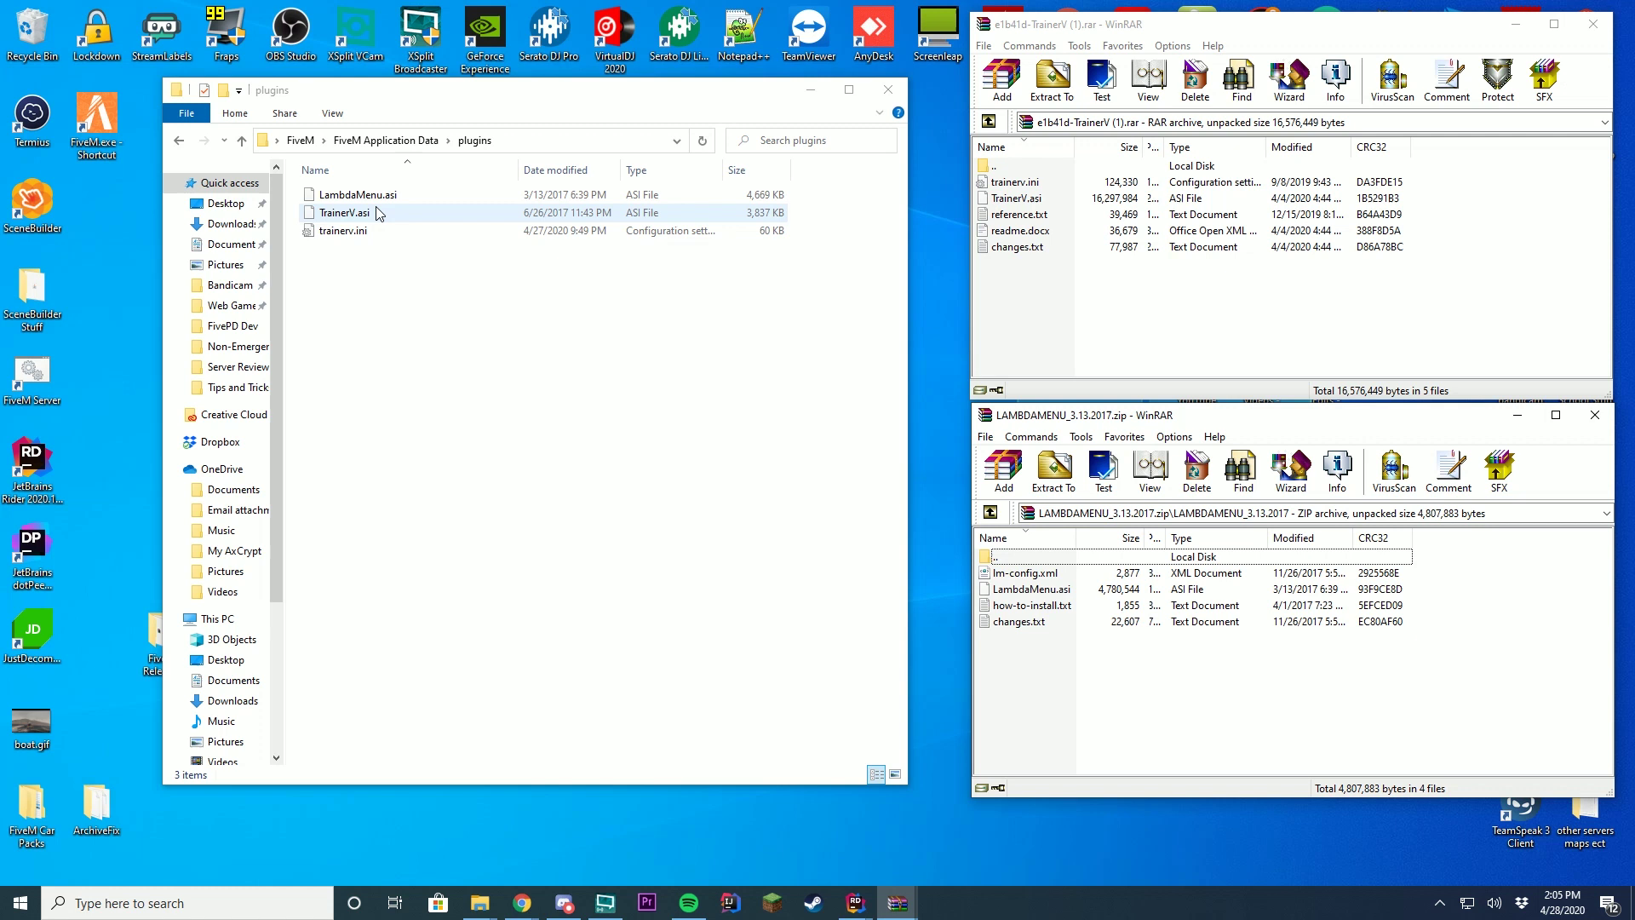
Step: Compare TrainerV.asi and trainerv.ini in the TrainerV archive with the files in the plugins folder
click(1018, 203)
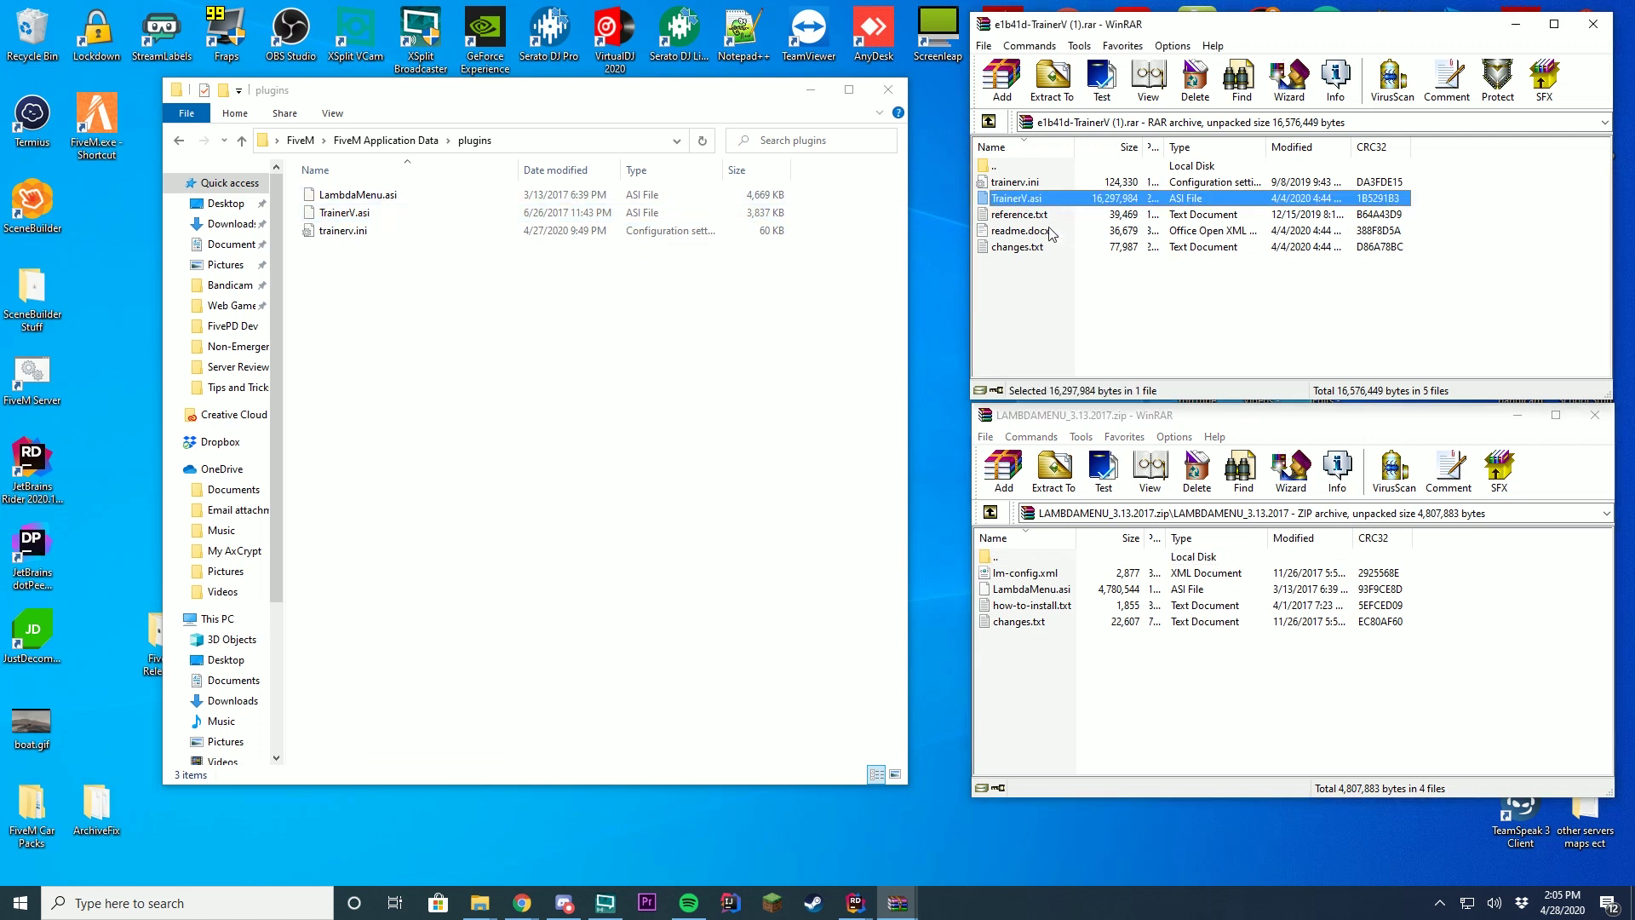
click(1019, 182)
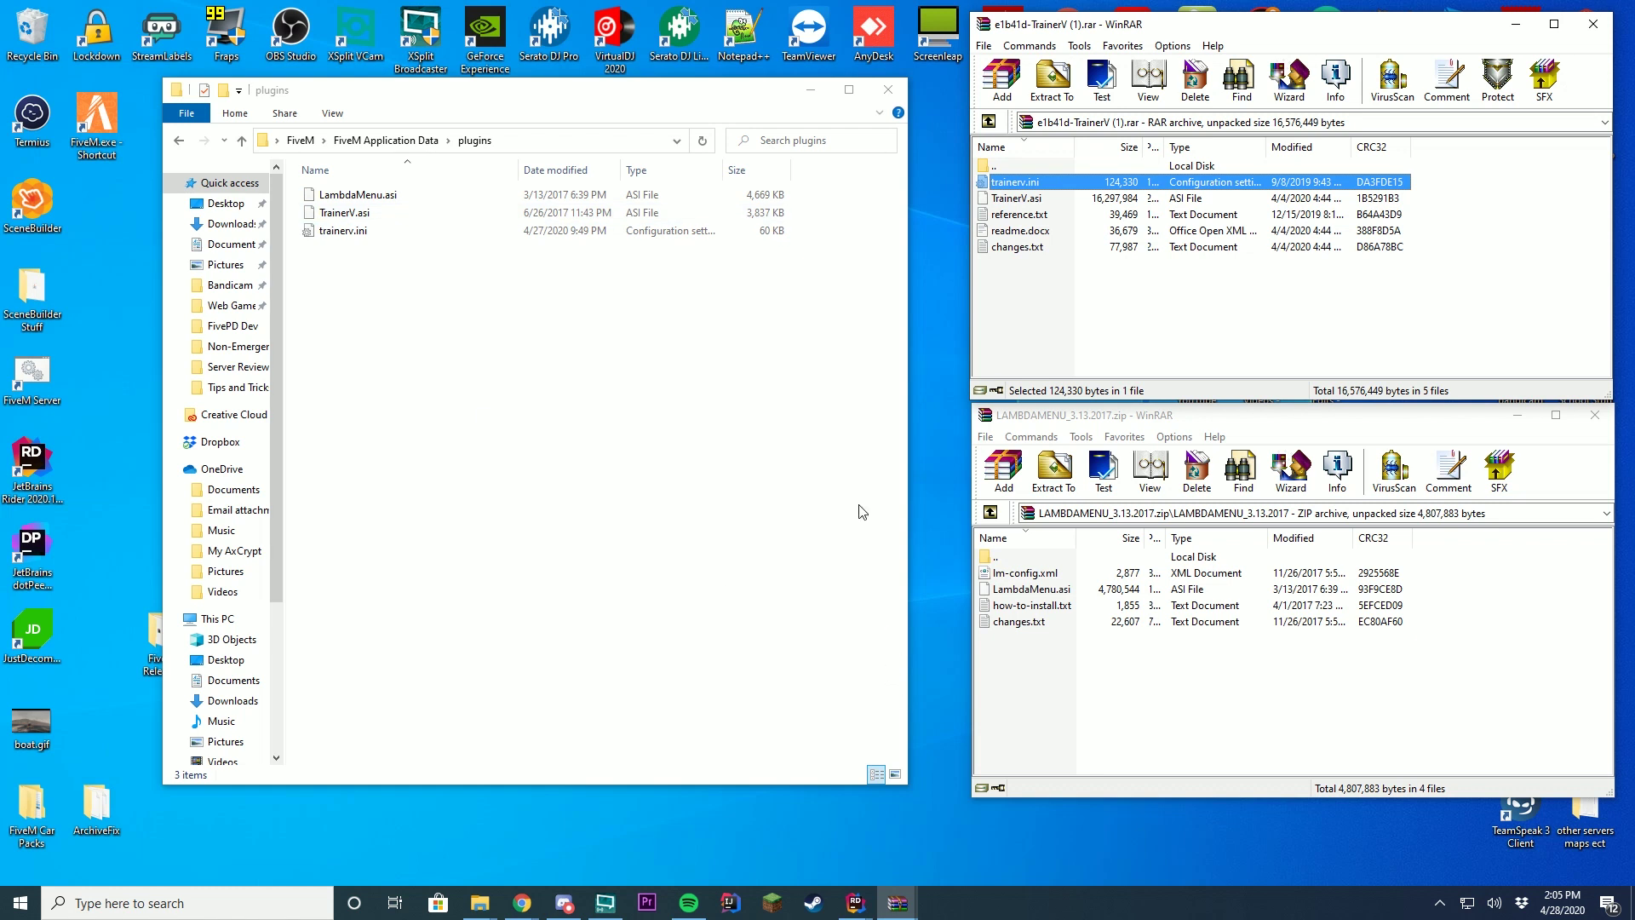
drag(417, 255, 414, 210)
click(426, 249)
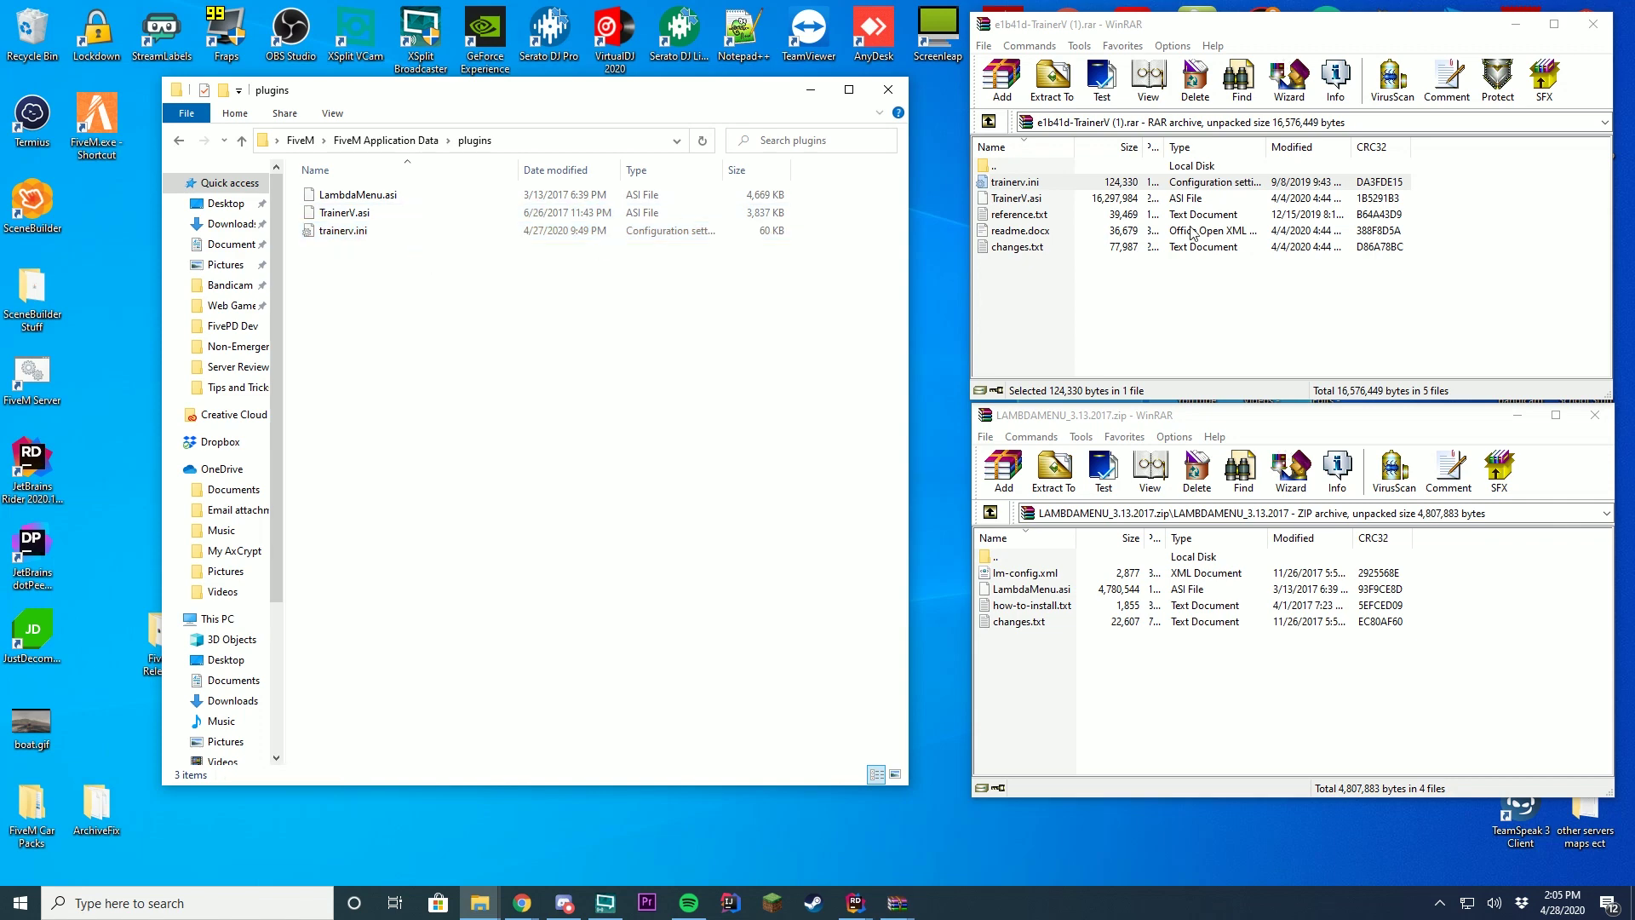
click(1065, 199)
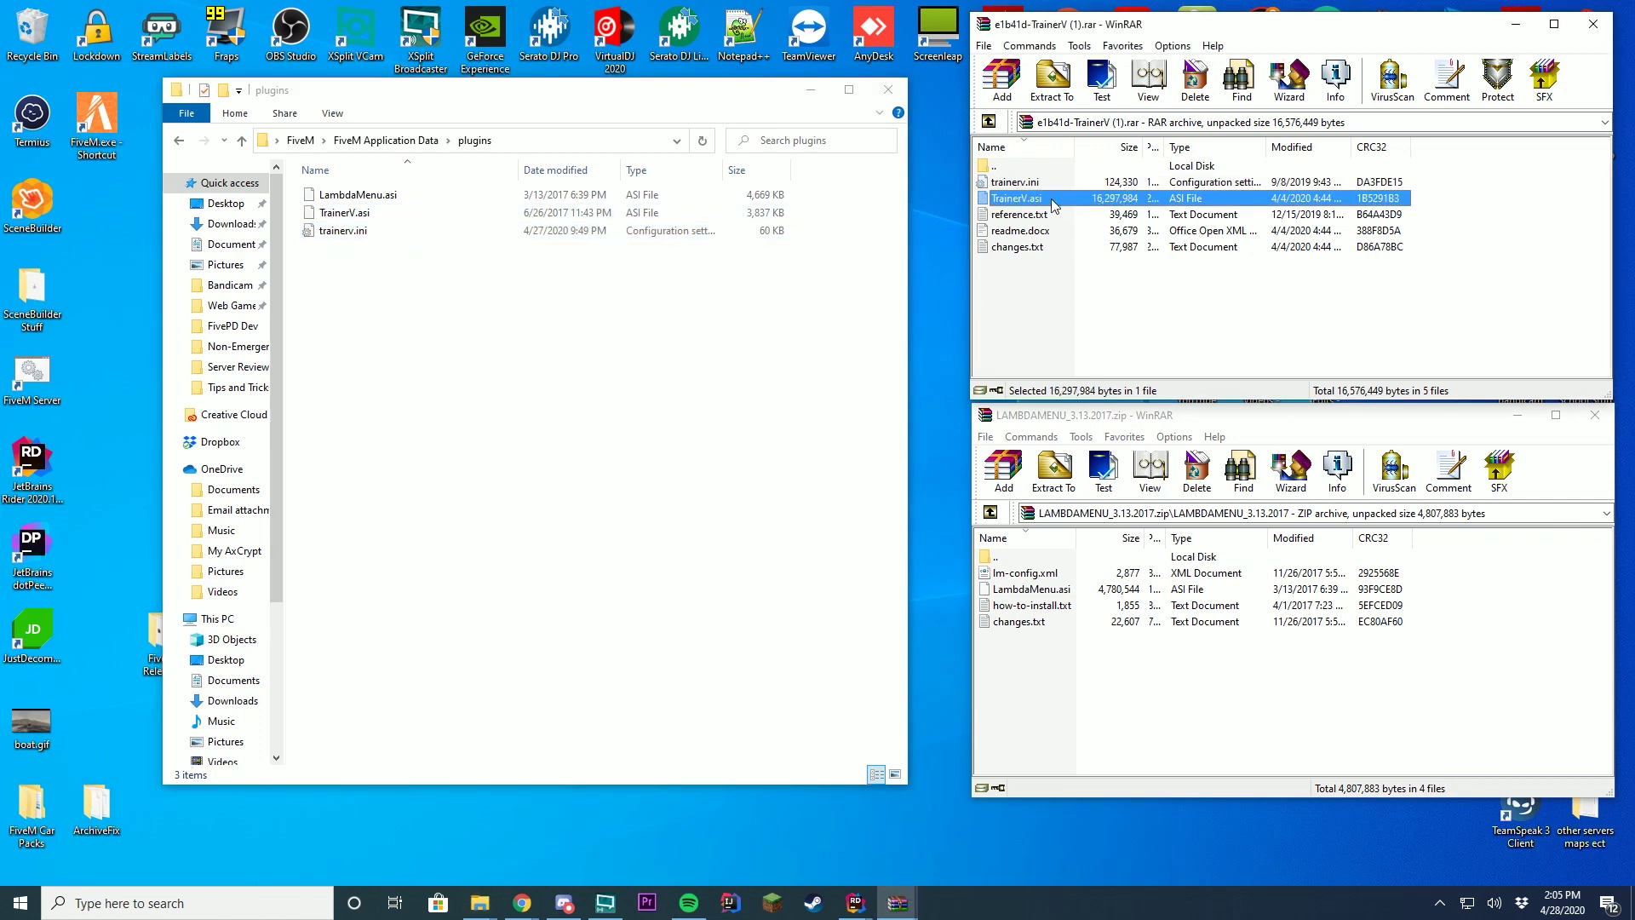
Step: Close the TrainerV archive and move the LambdaMenu archive window up next to the plugins folder window
click(1593, 24)
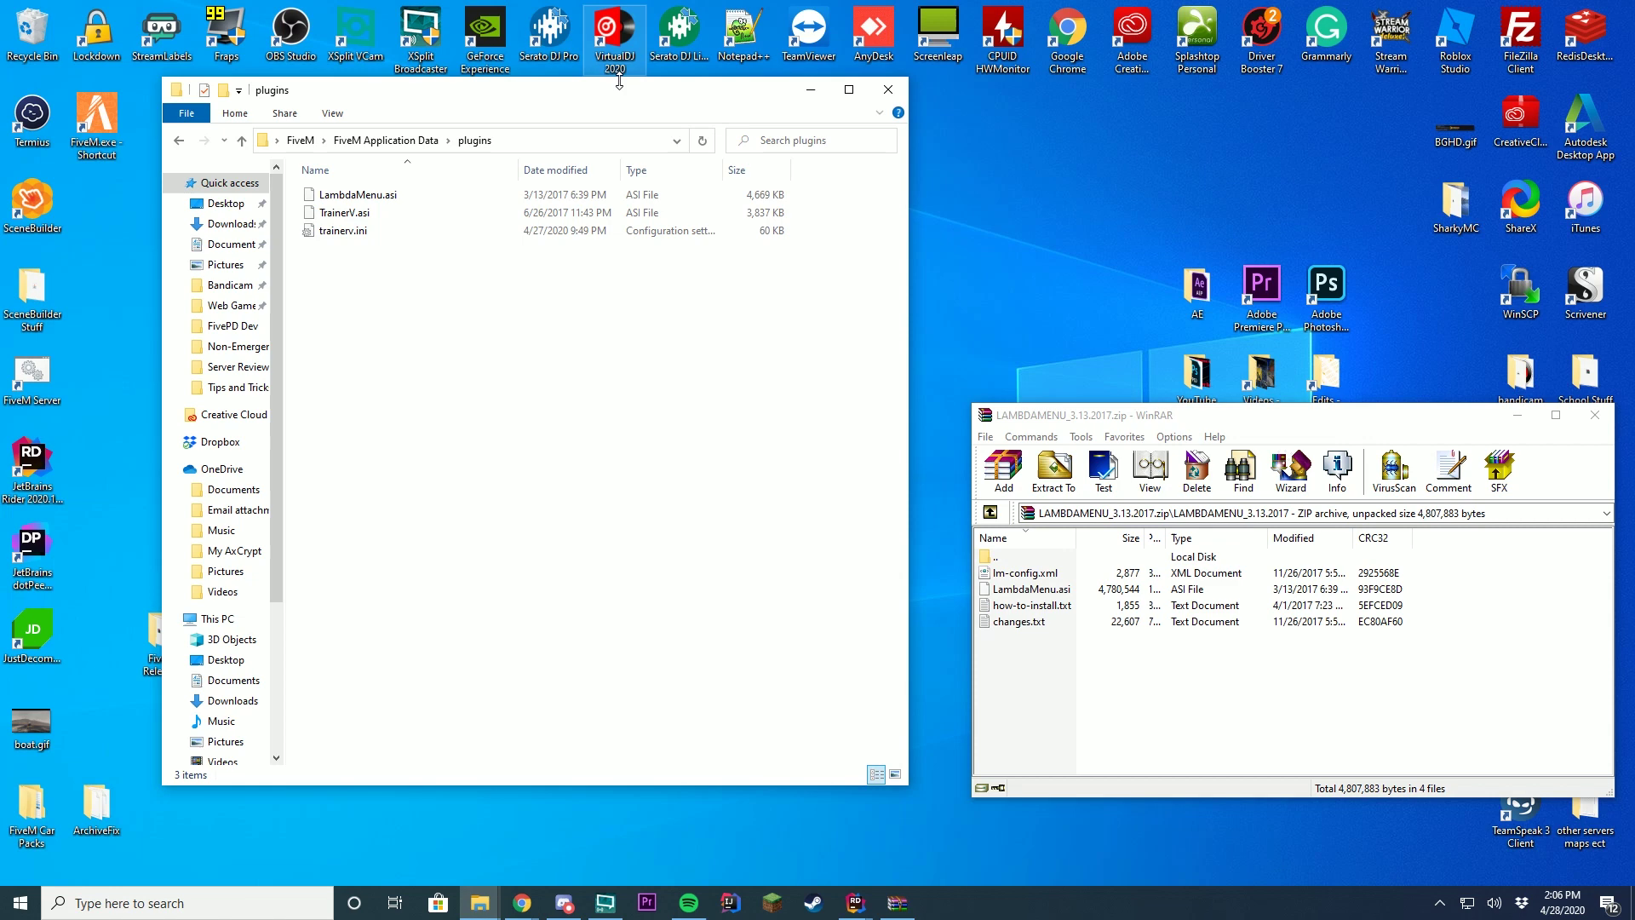
drag(610, 95, 712, 86)
drag(1197, 416, 1160, 170)
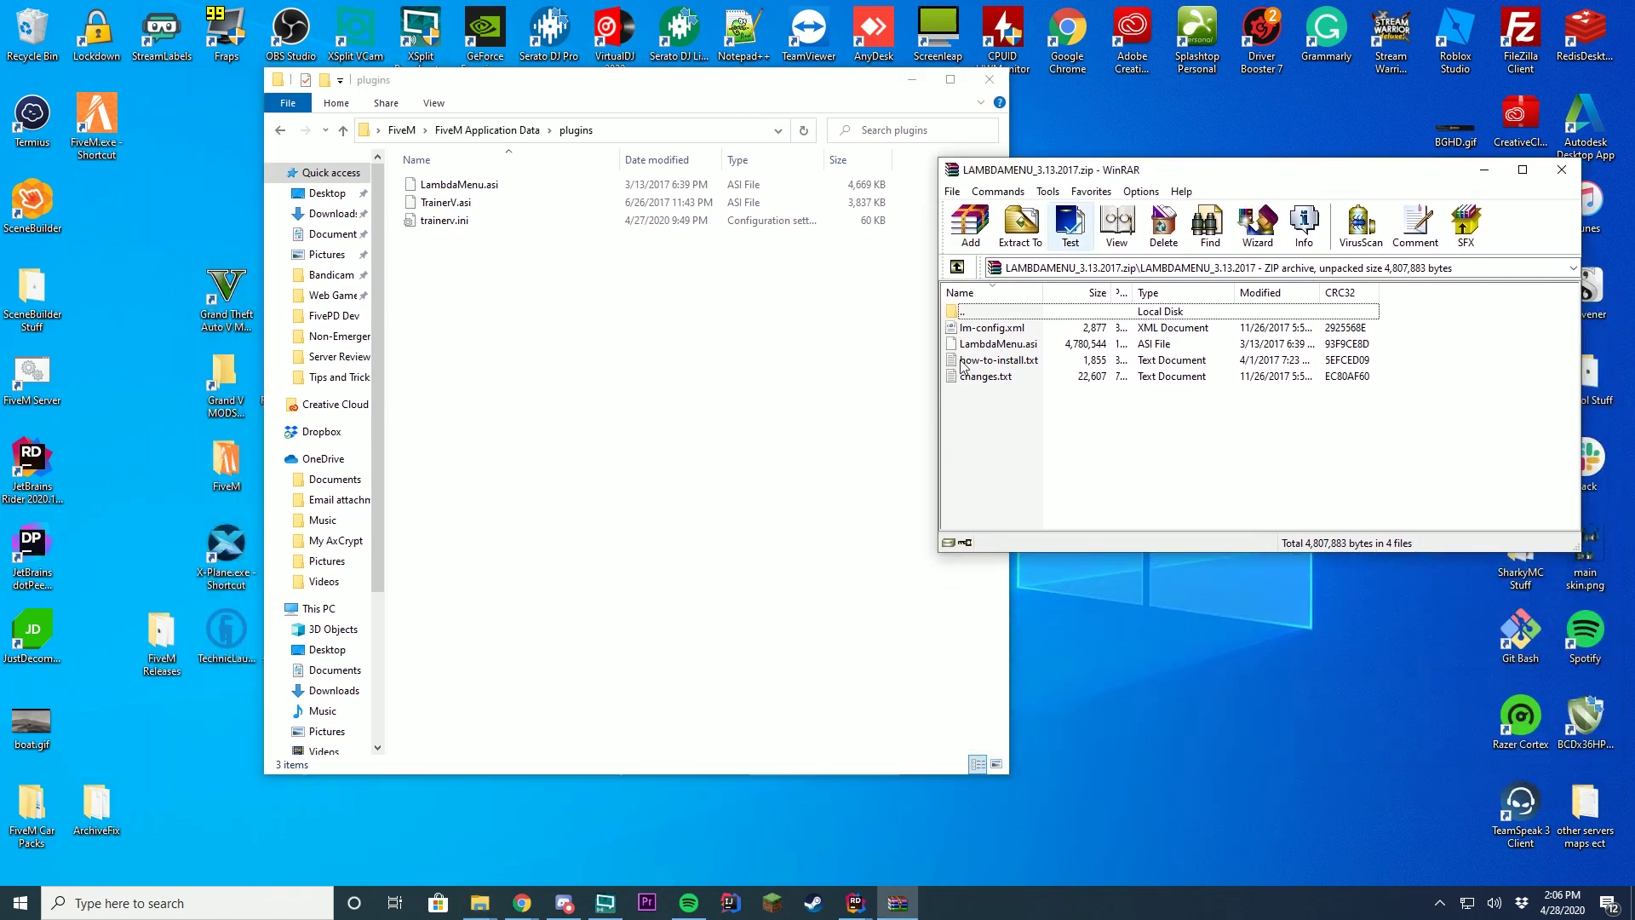
Step: Go back to the FiveM Application Data folder and look through it as the destination for the LambdaMenu archive's lm-config.xml
click(545, 204)
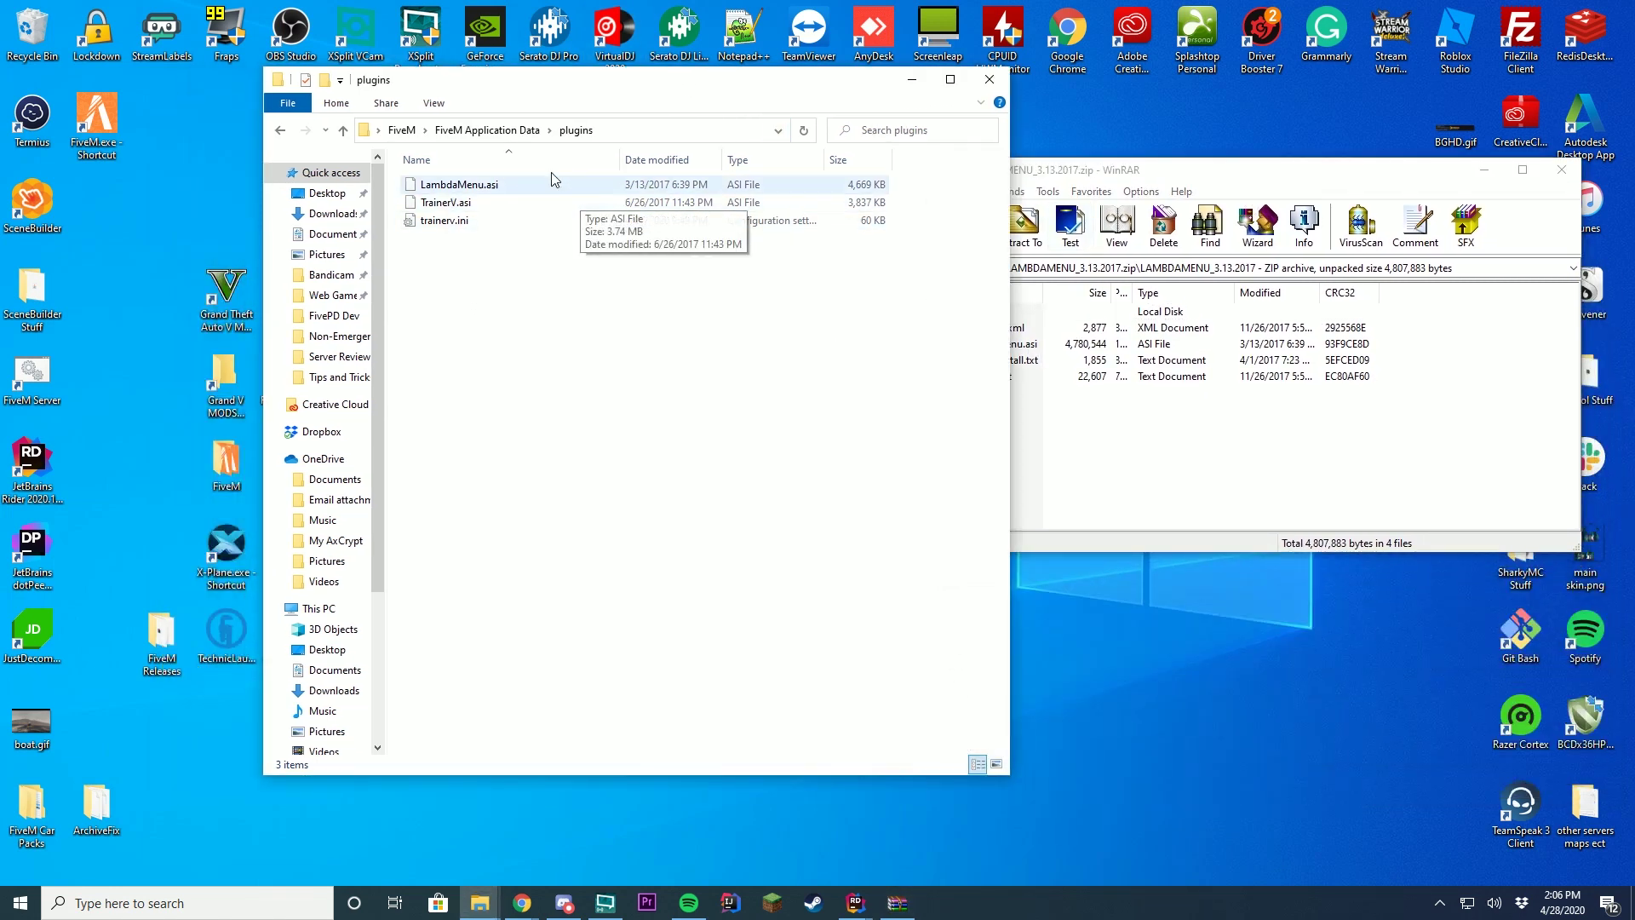
click(494, 130)
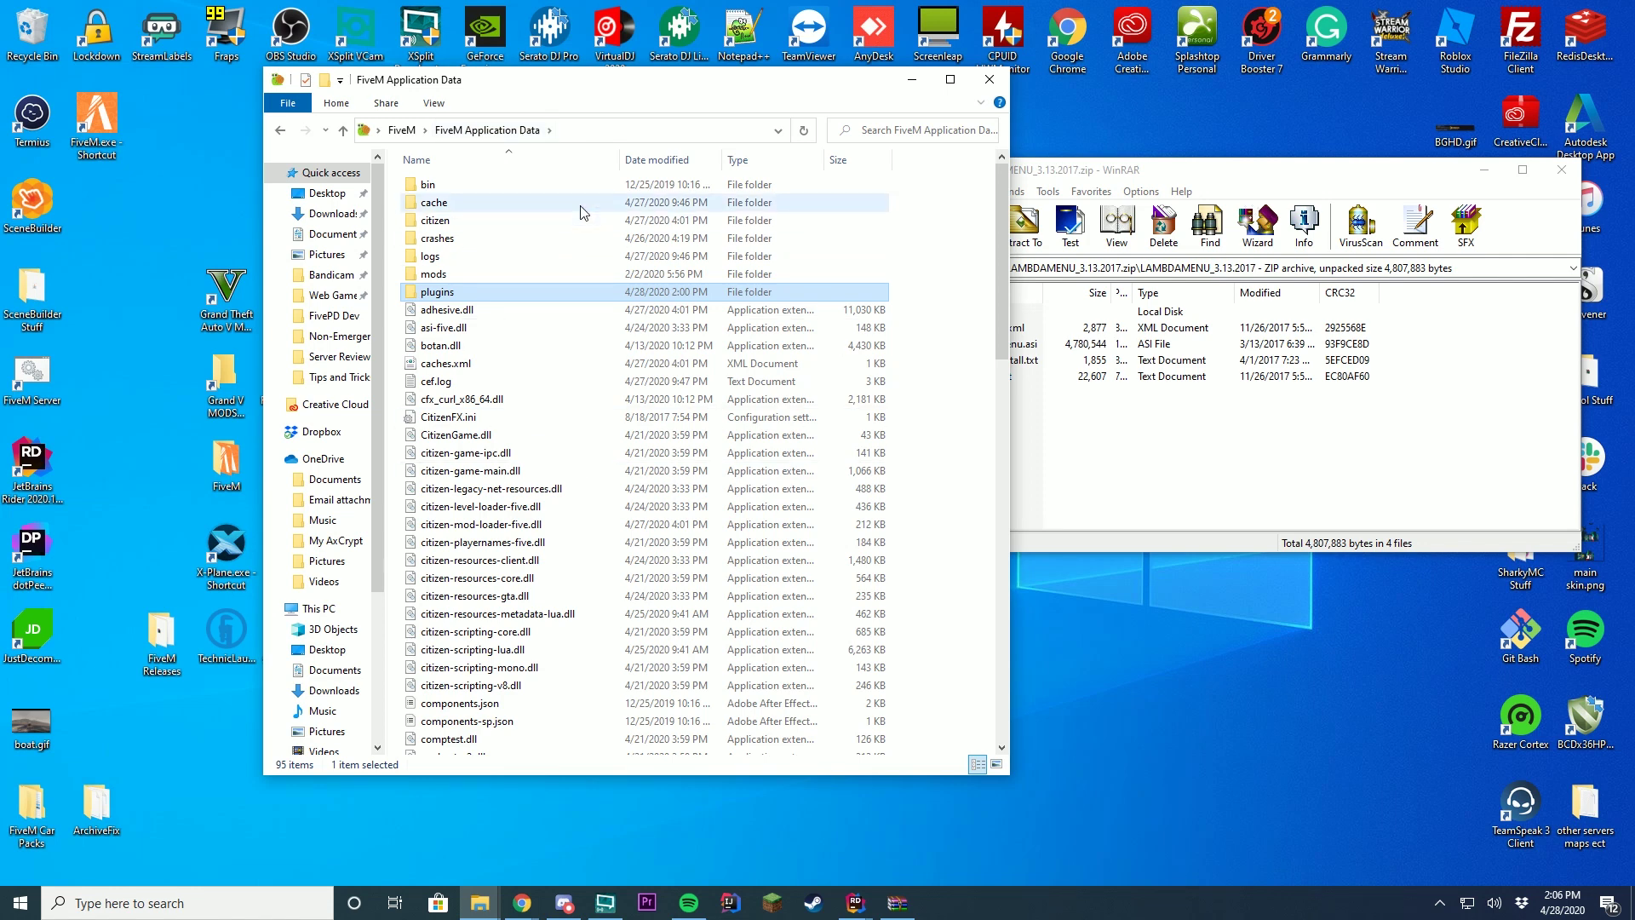
scroll(691, 323, down, 7)
click(1039, 397)
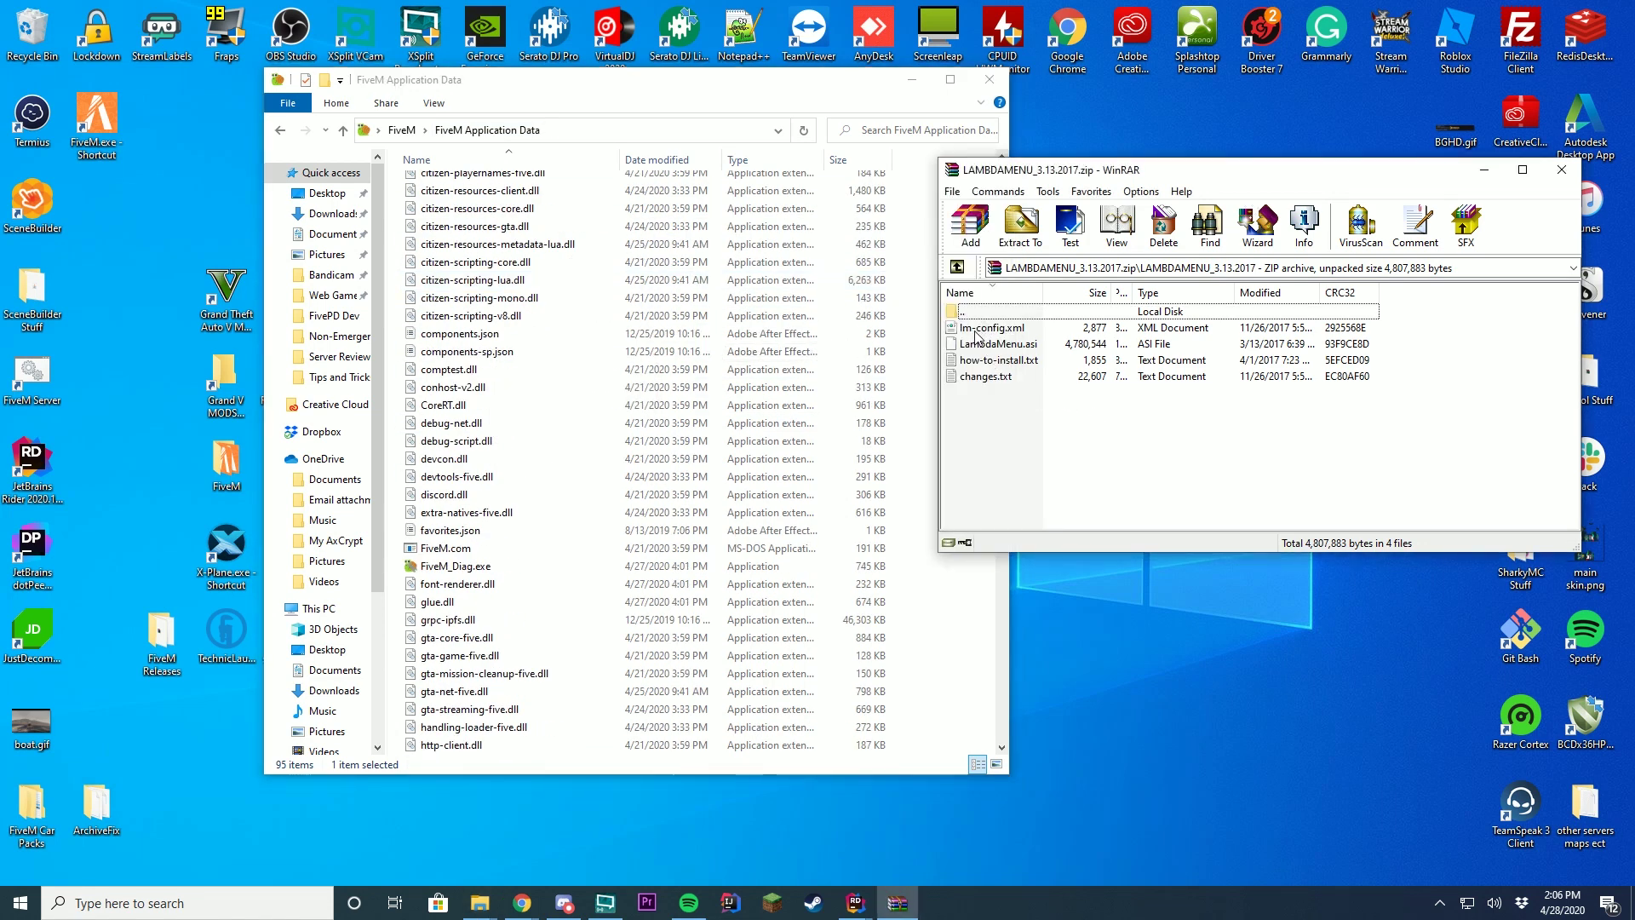
scroll(666, 312, down, 11)
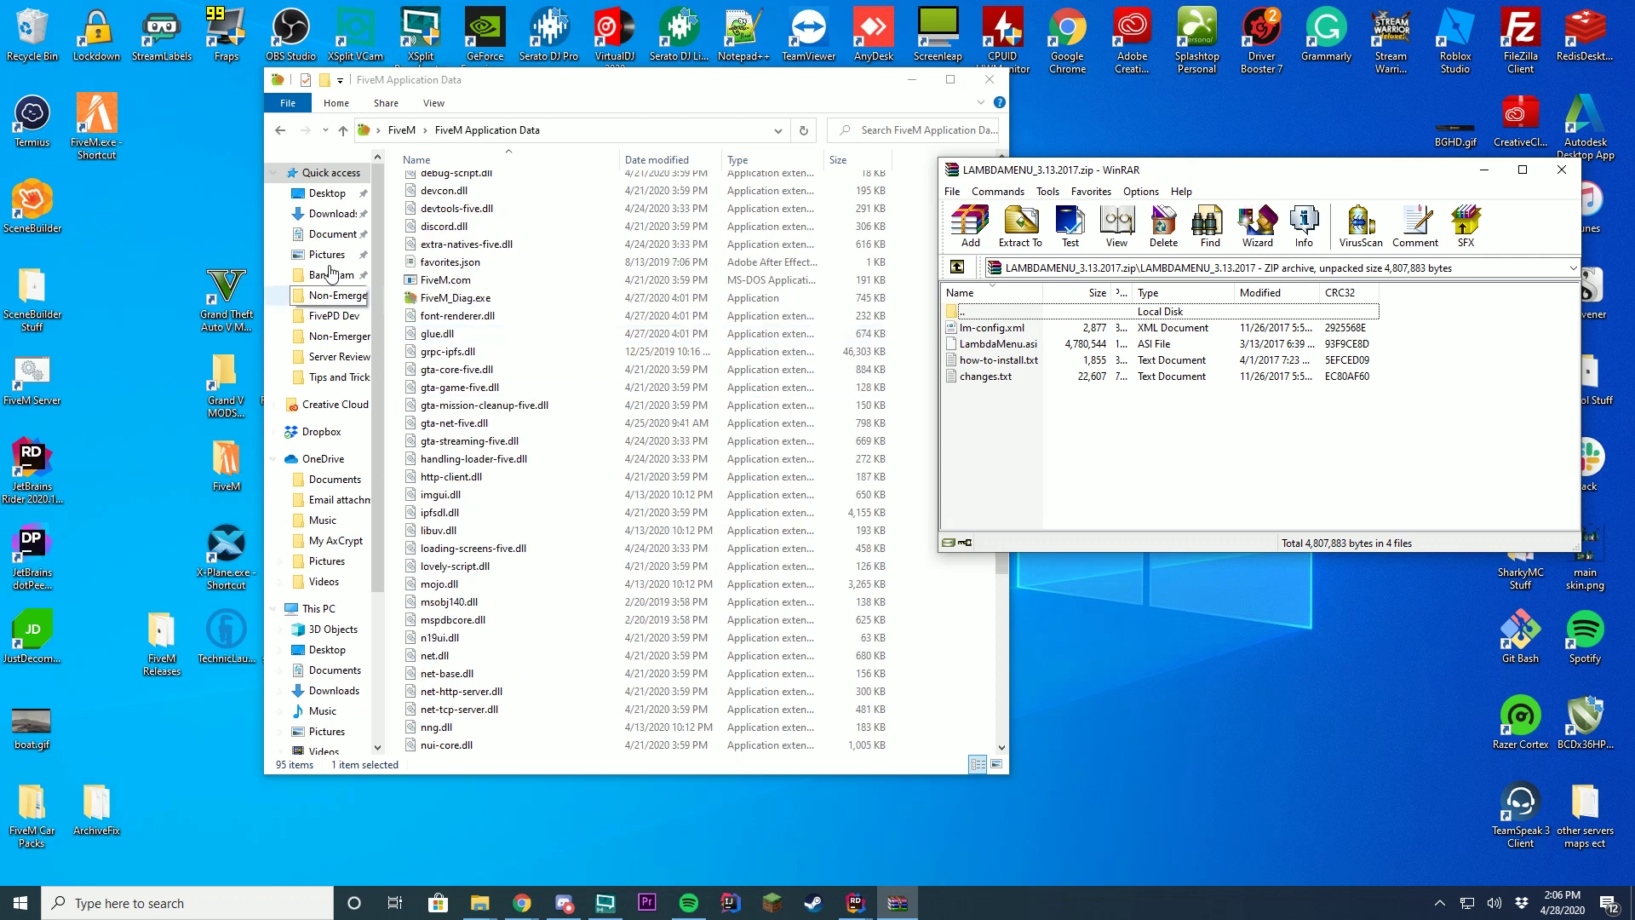
scroll(647, 426, up, 18)
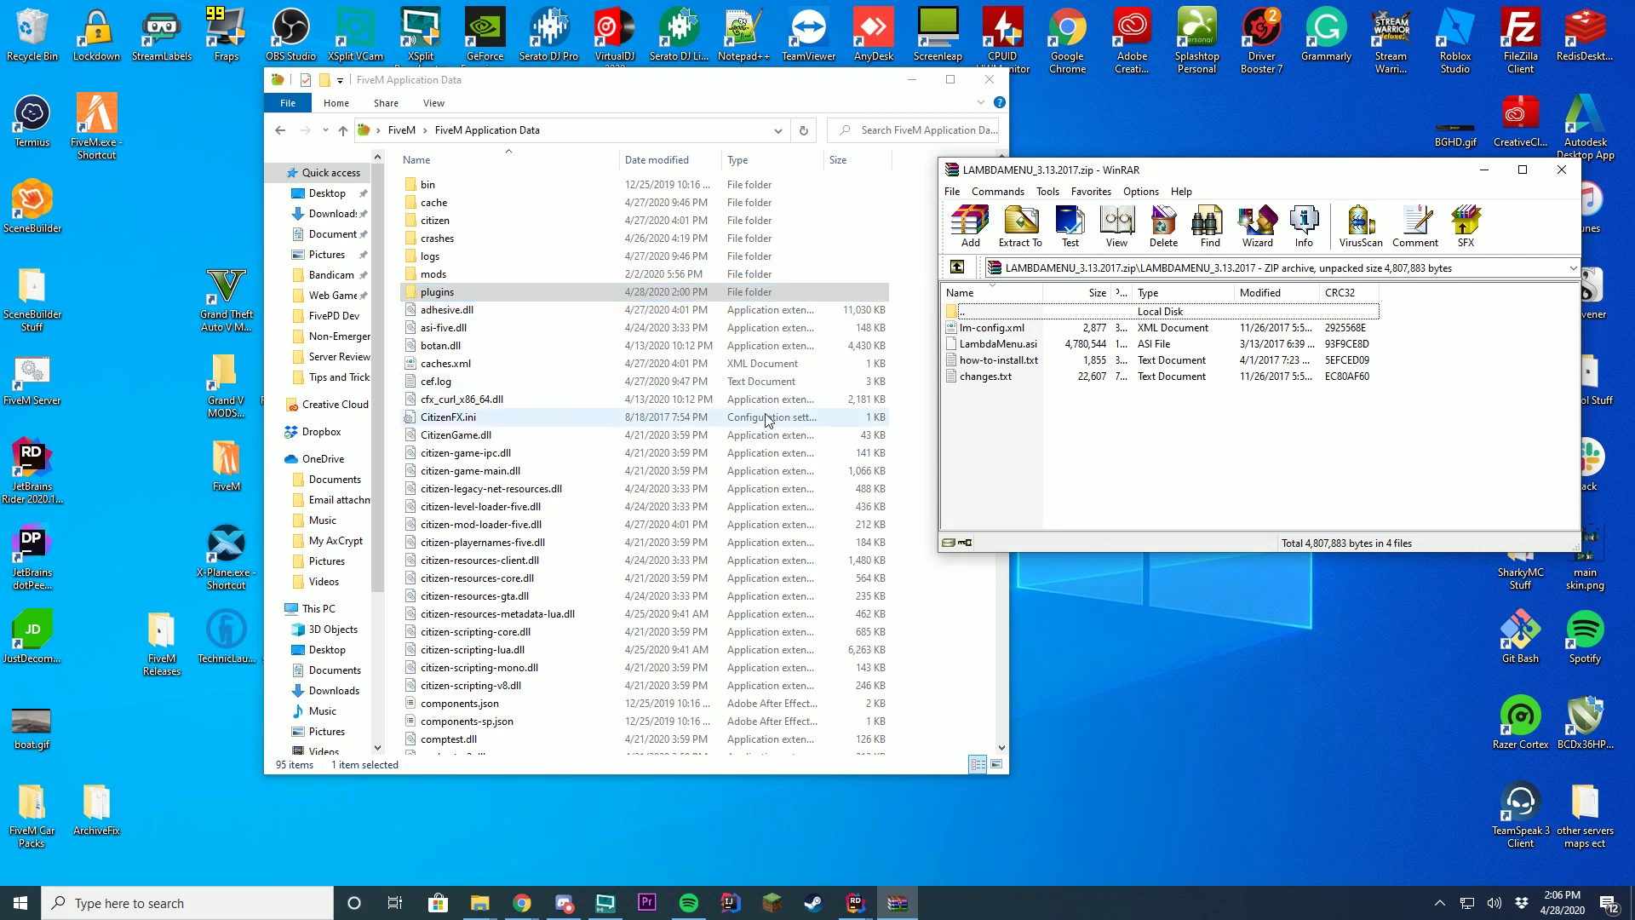
Step: Close the LambdaMenu archive and, after checking the files in FiveM Application Data, close that folder window
click(1561, 169)
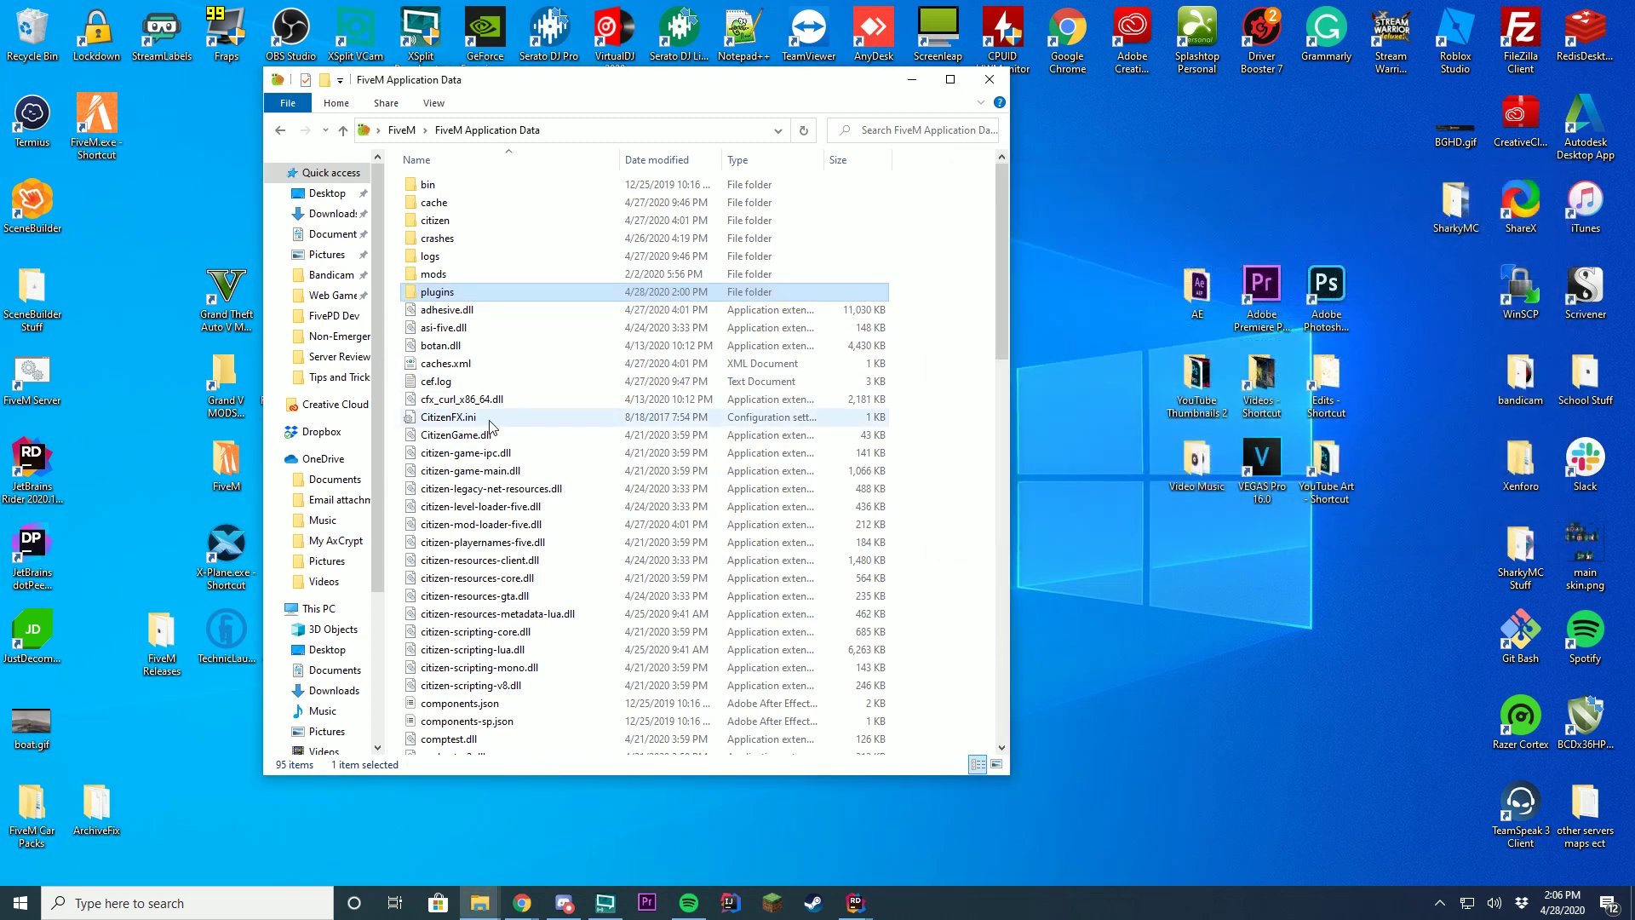
click(490, 419)
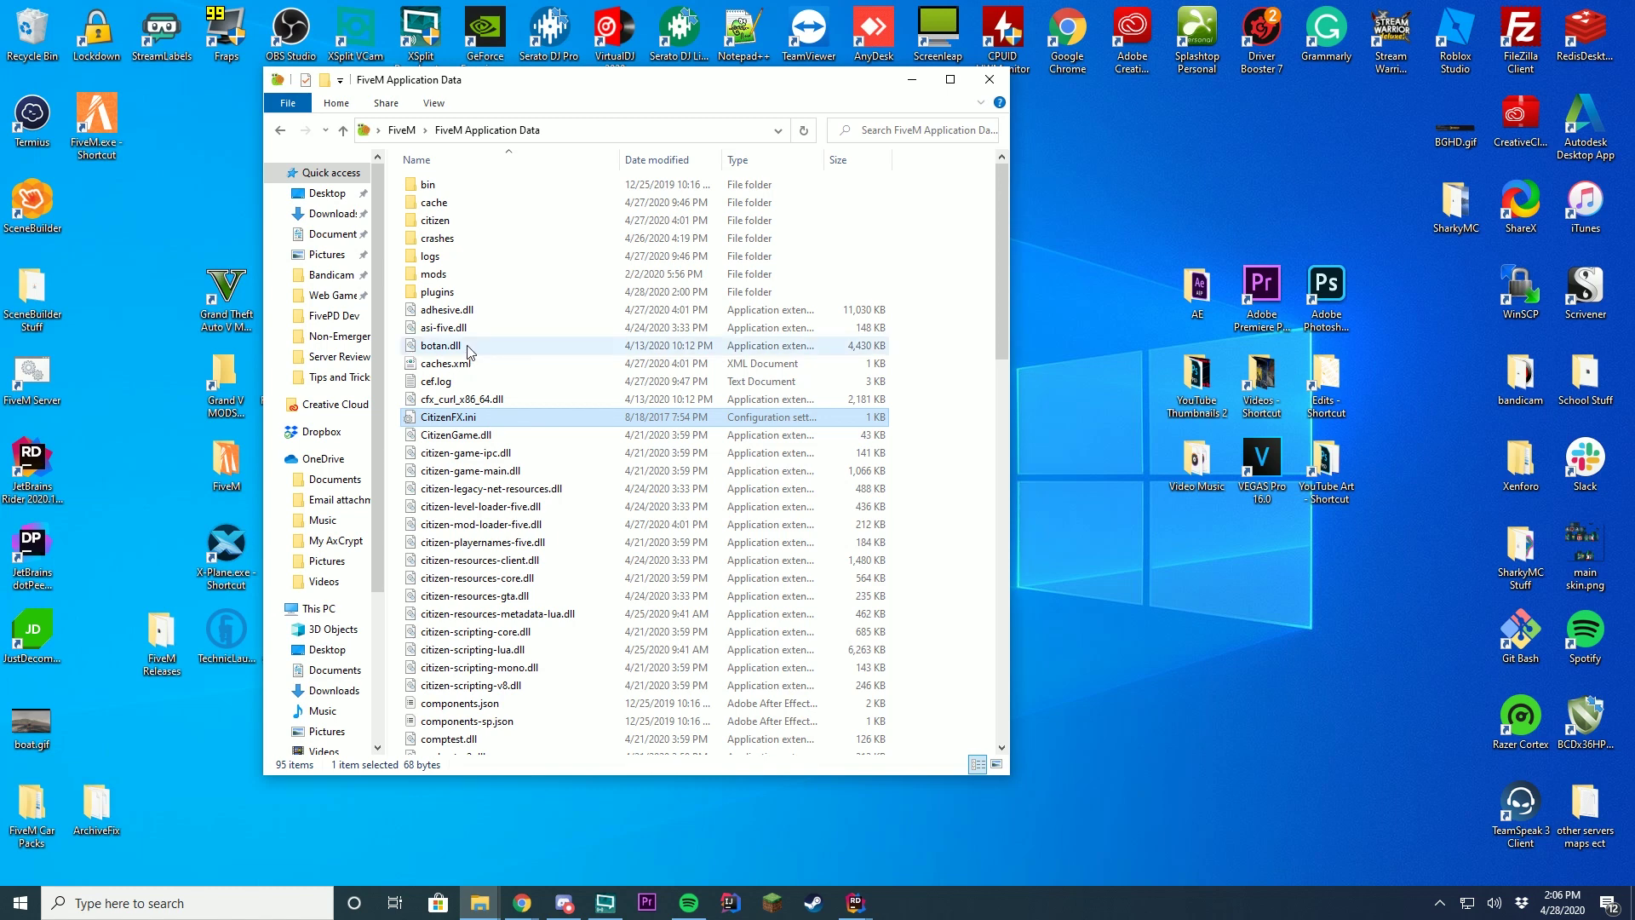
scroll(545, 358, down, 12)
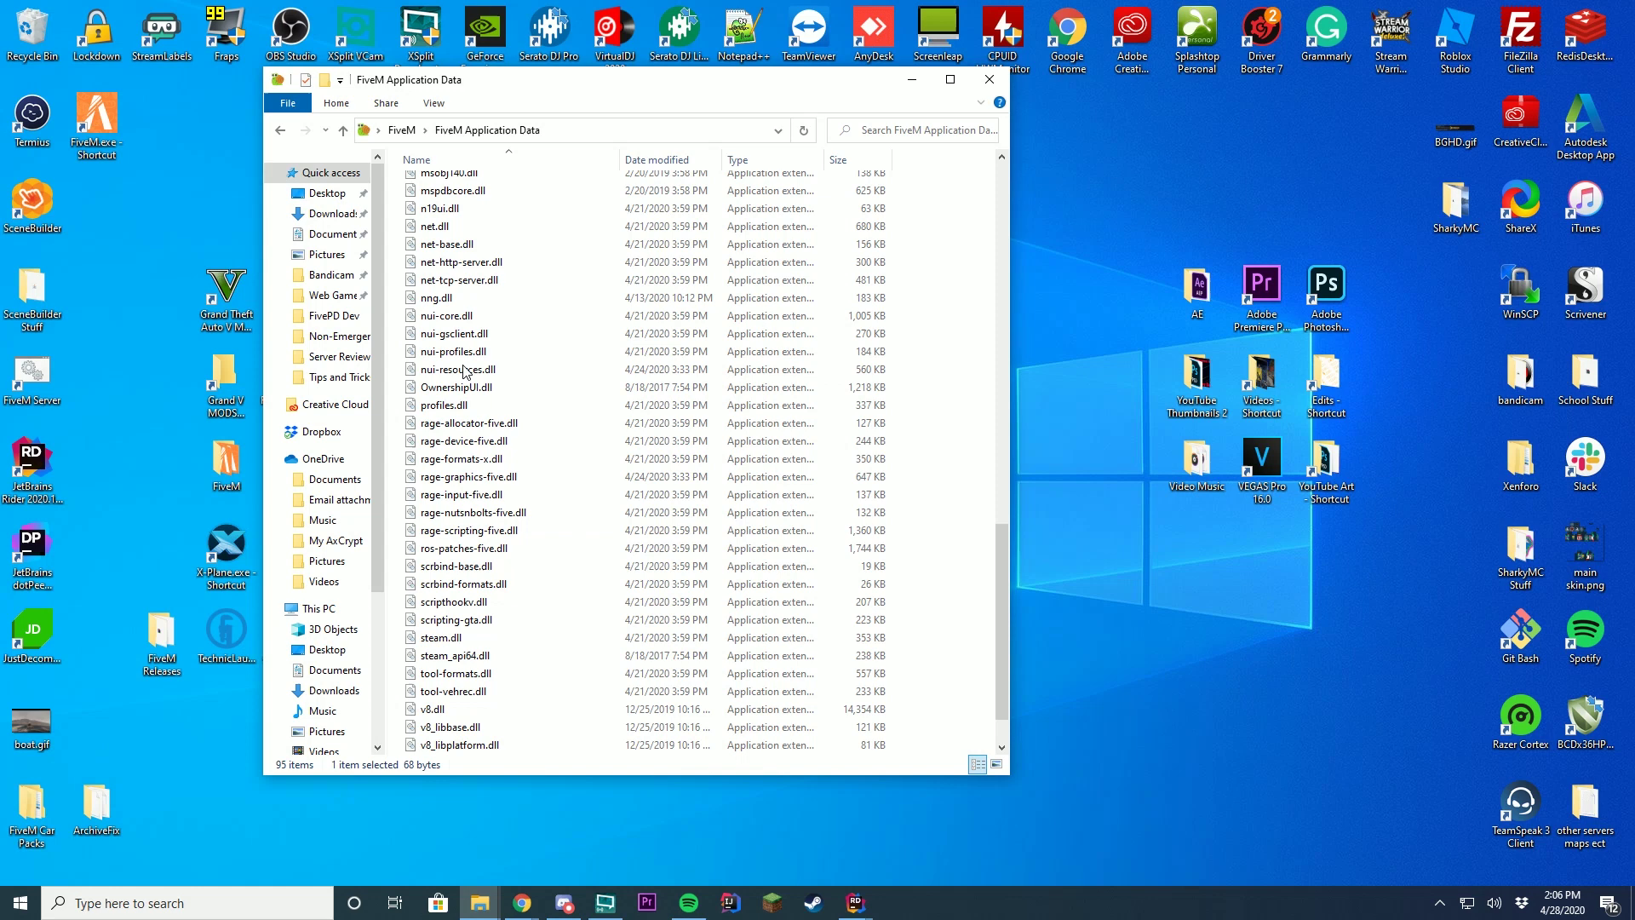
scroll(577, 492, down, 1)
scroll(766, 341, up, 8)
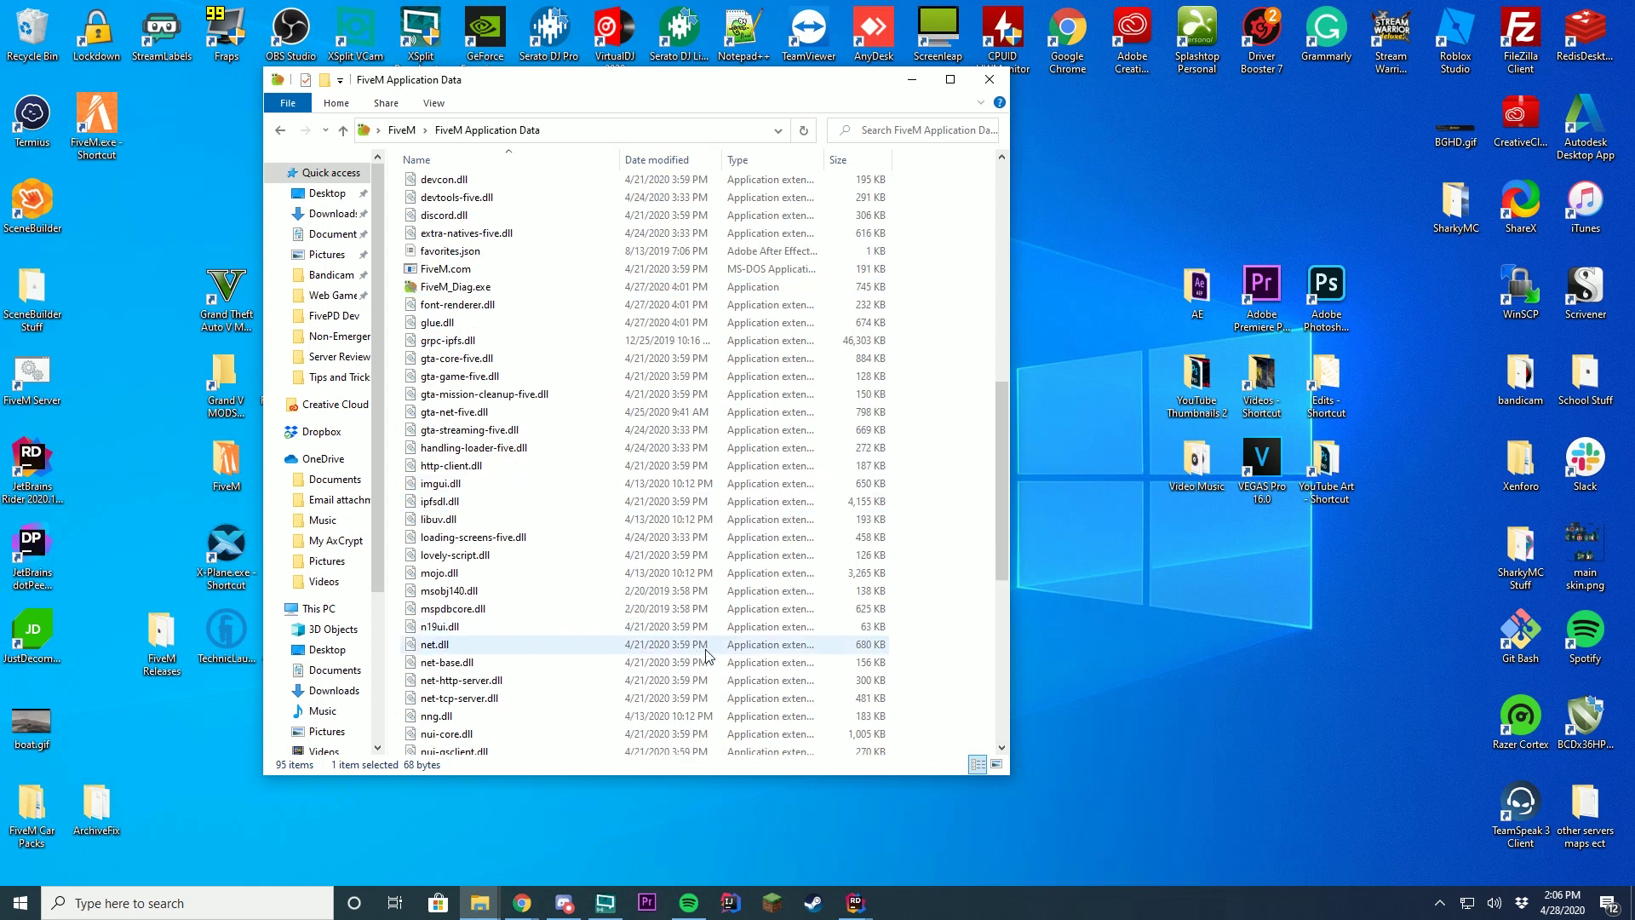
click(988, 79)
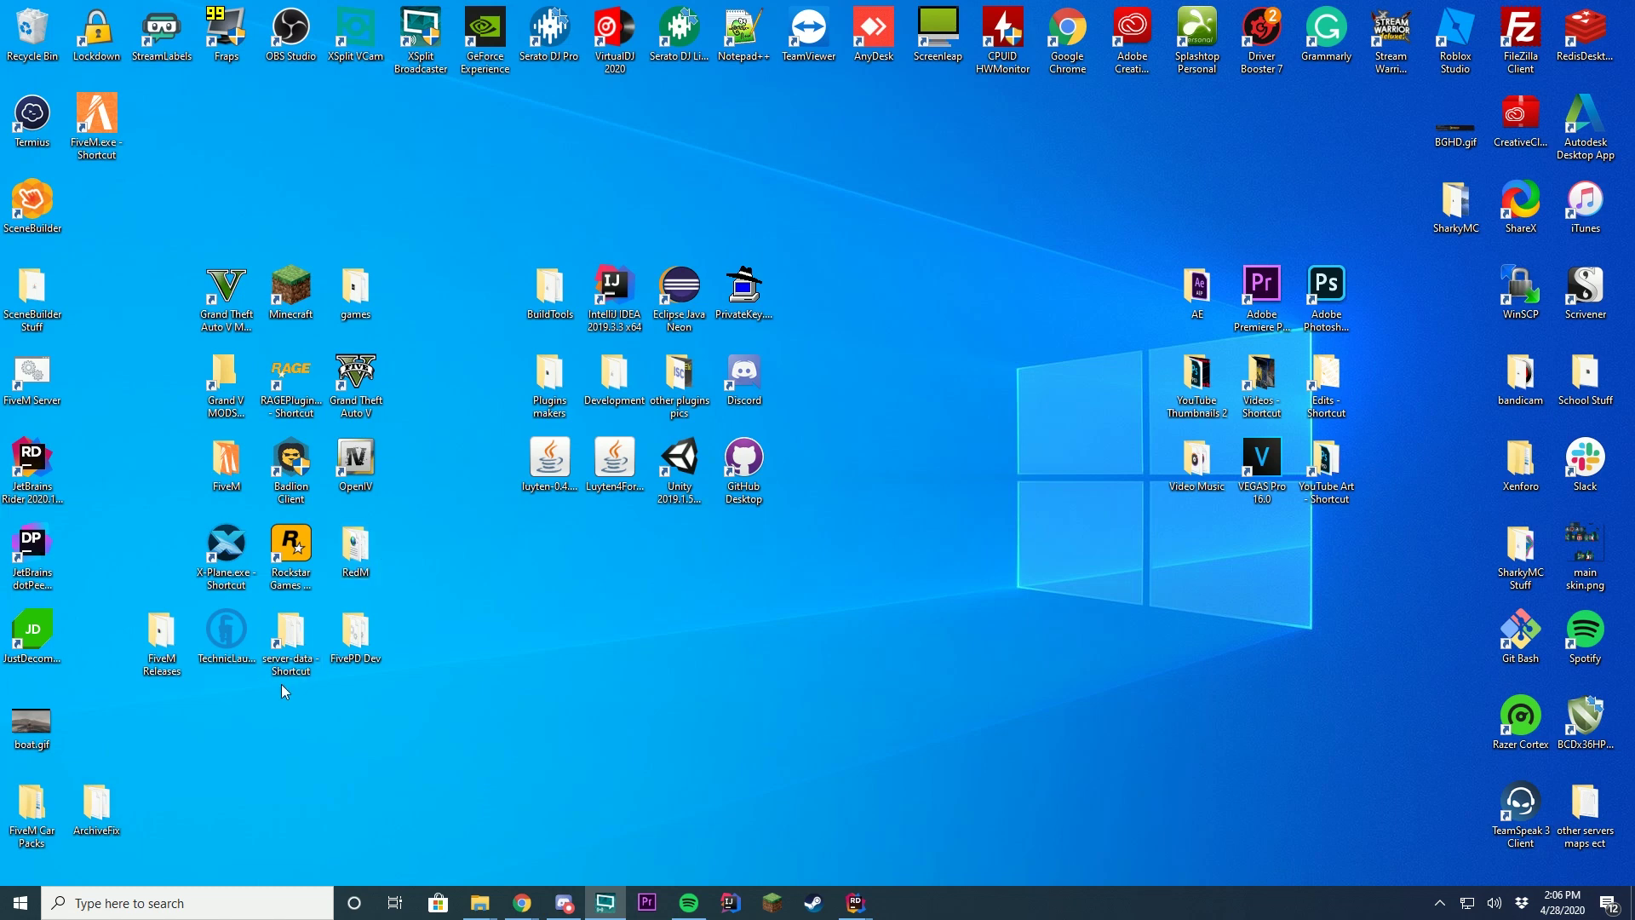
Step: Open the server-data folder from its desktop shortcut and move its window toward the middle of the desktop
double_click(291, 657)
drag(582, 88, 834, 112)
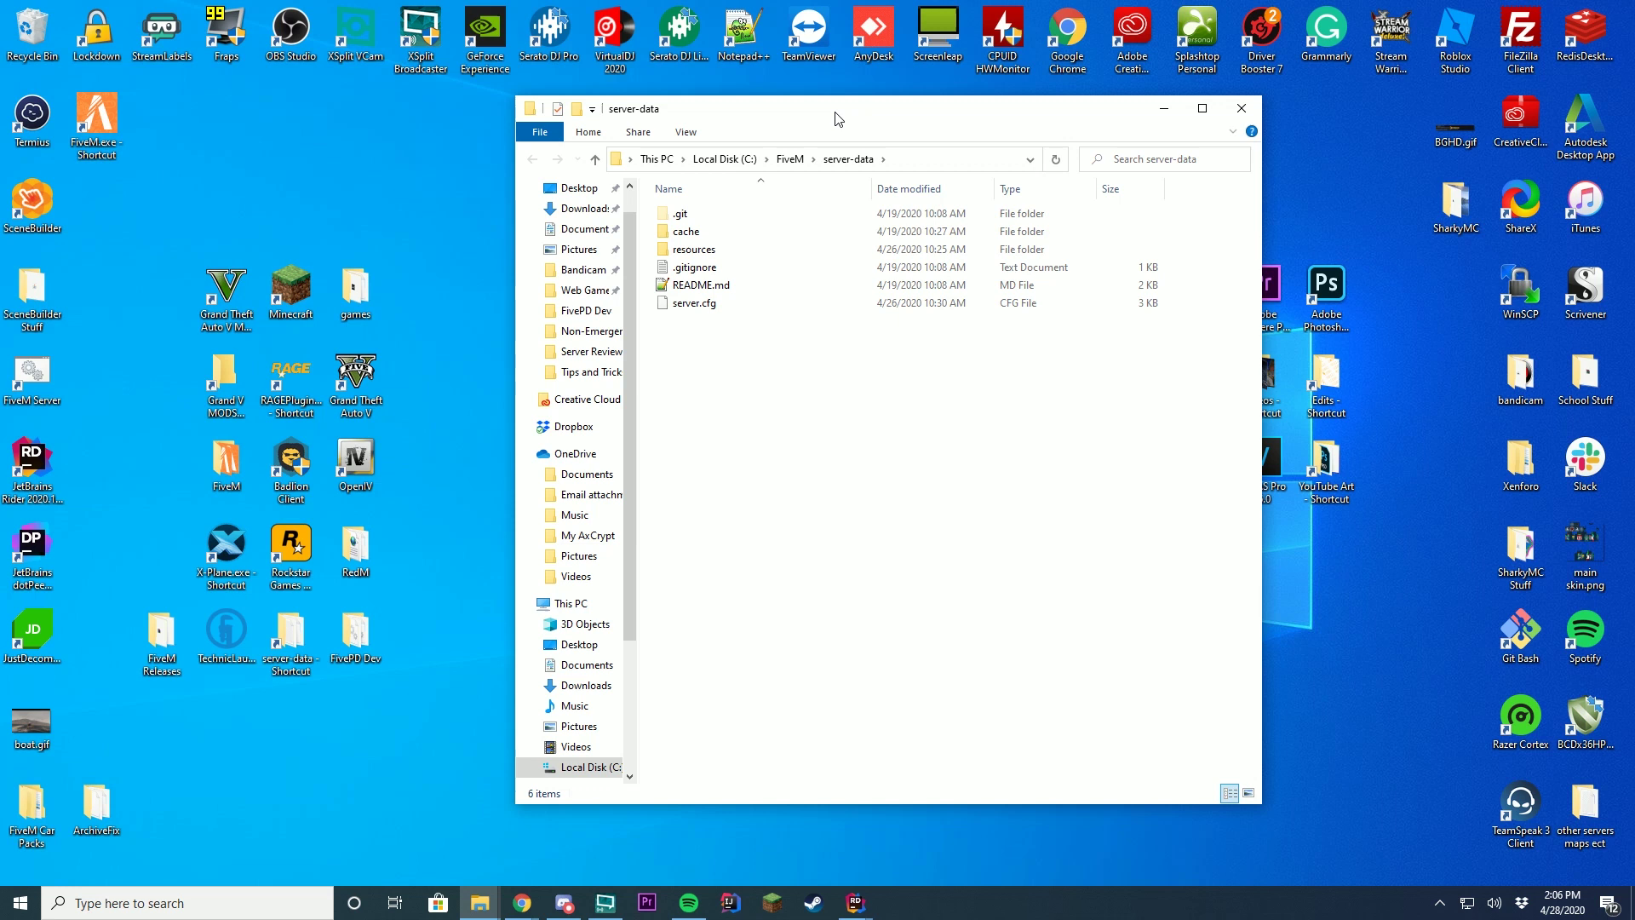
Step: Open server.cfg from the server-data folder in Notepad++
click(694, 306)
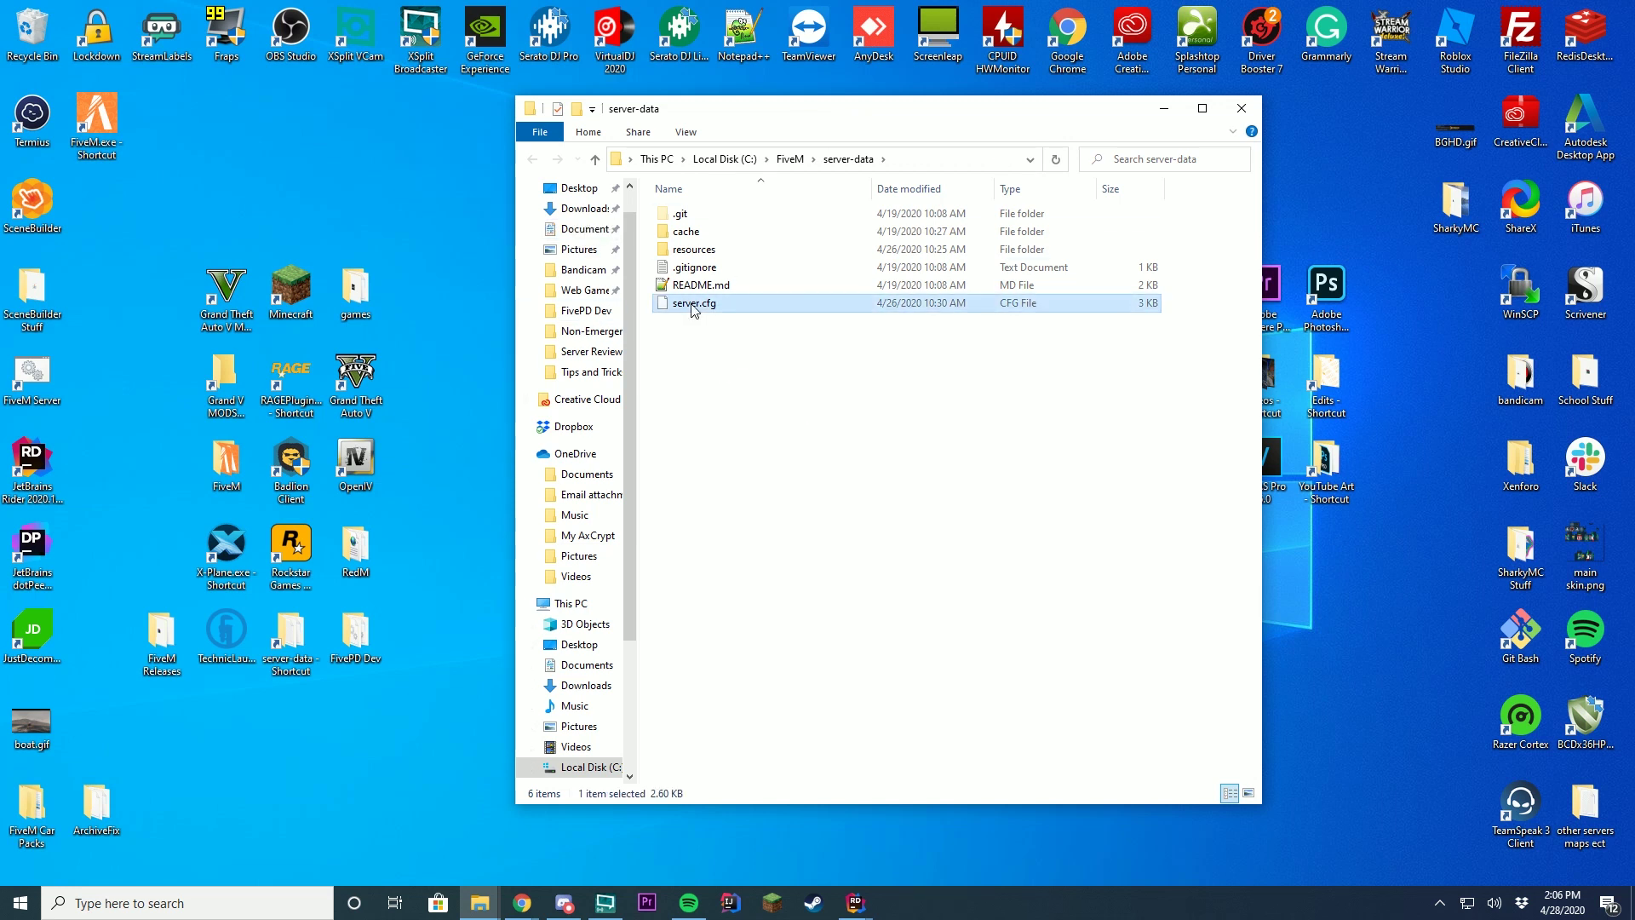
right_click(757, 302)
click(660, 366)
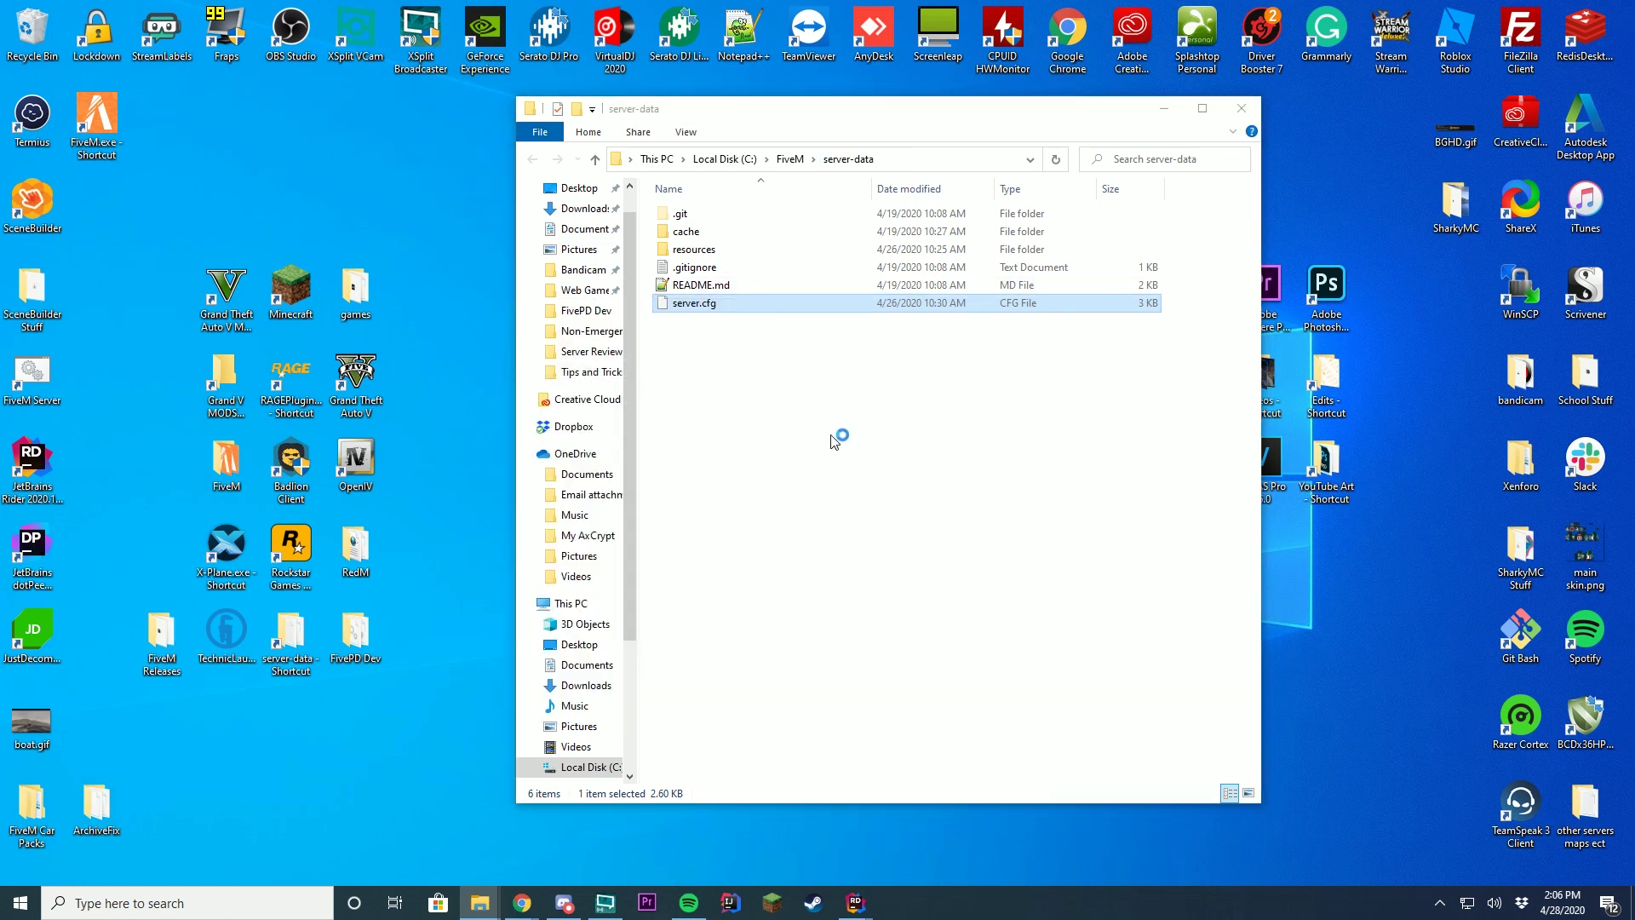
scroll(854, 349, down, 4)
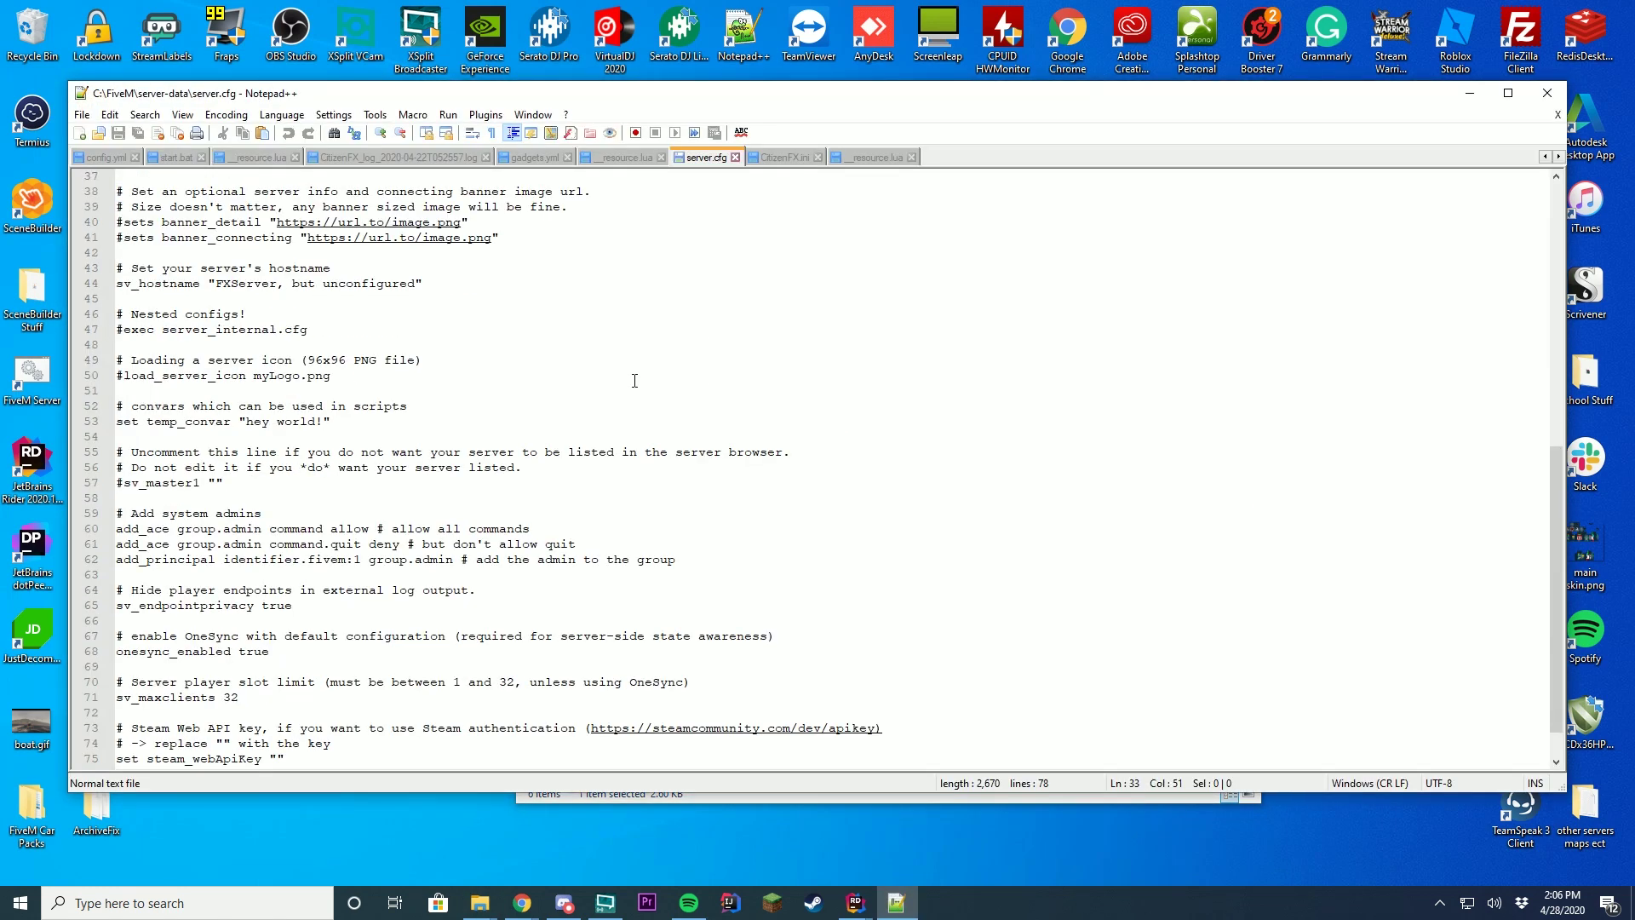
Step: Find the sv_scriptHookAllowed line in server.cfg, check that it is set to 1, and close the editor
scroll(652, 381, up, 12)
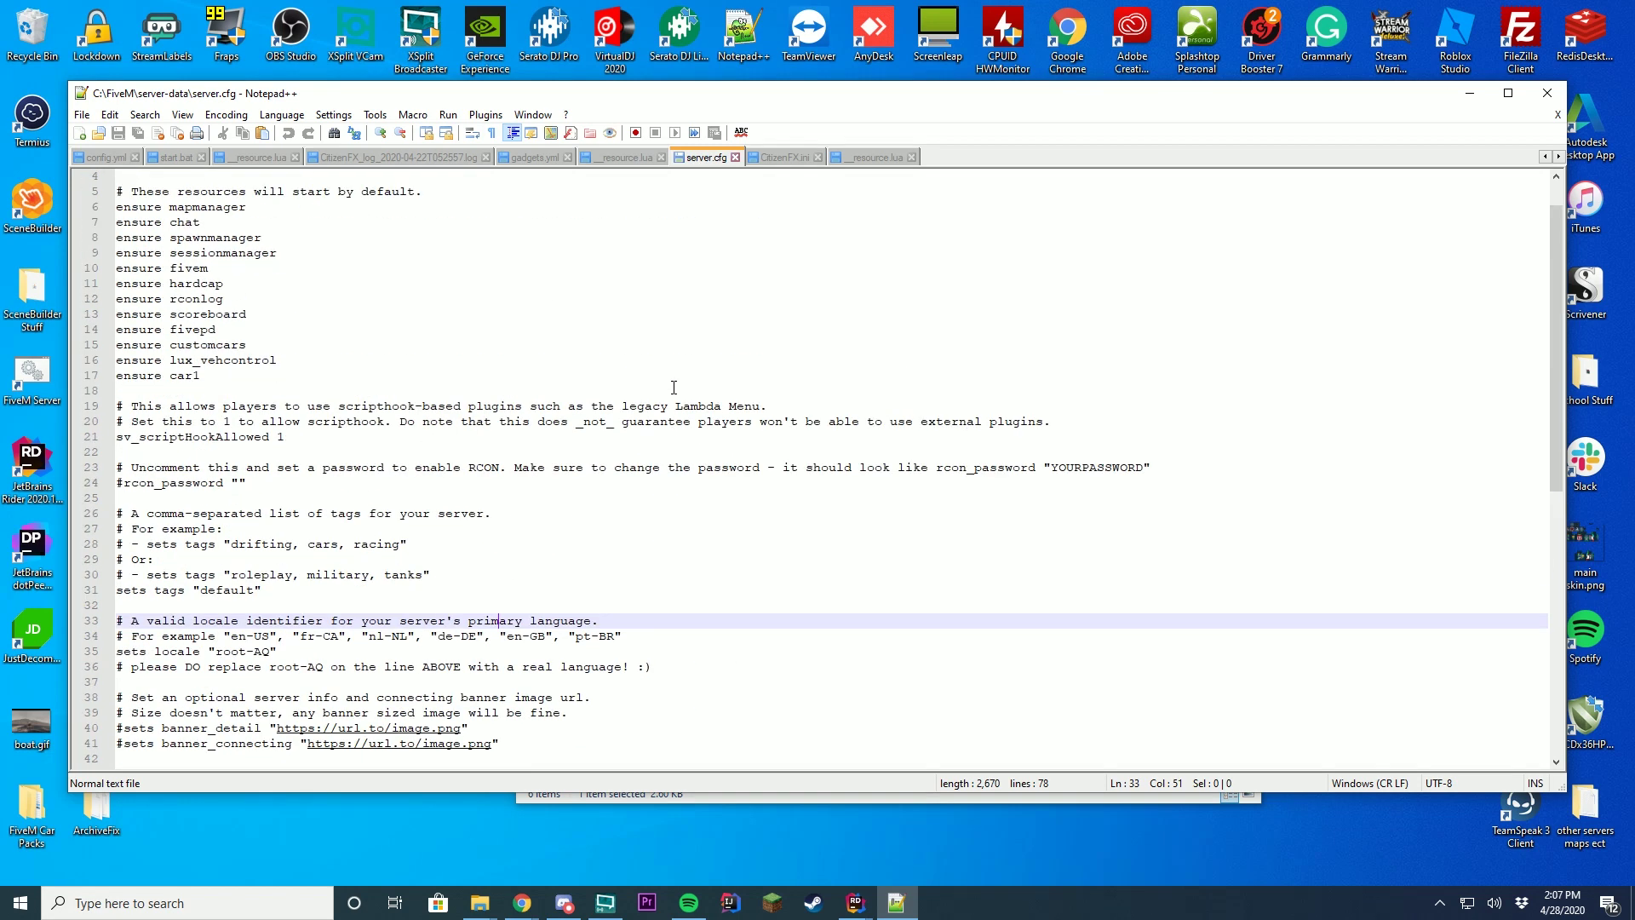
click(673, 388)
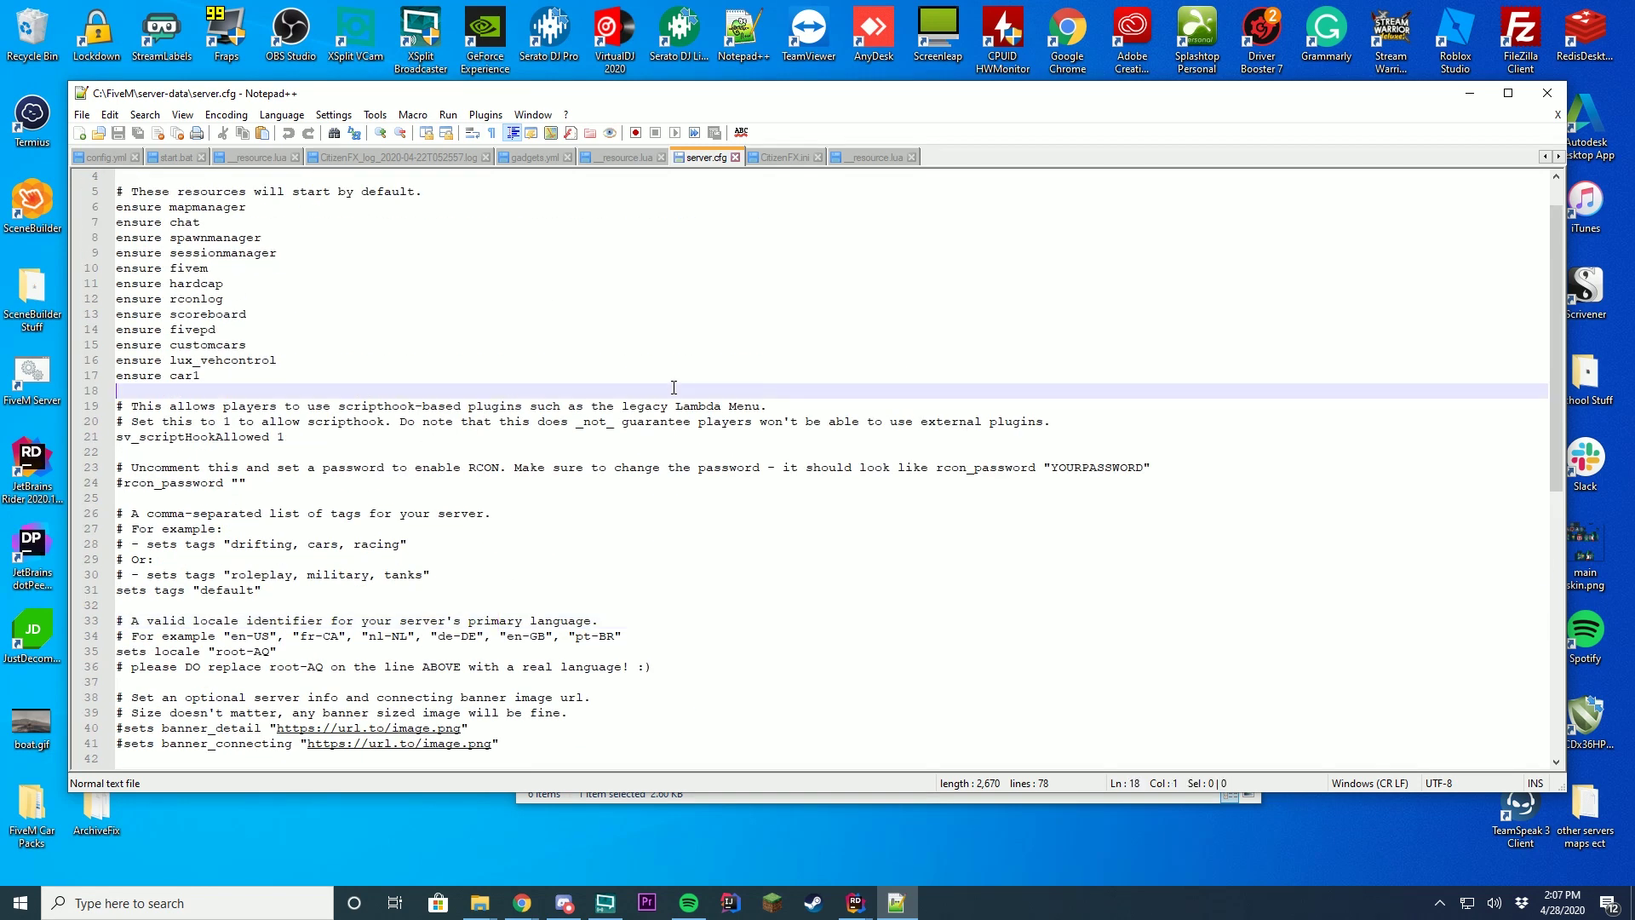
click(330, 423)
click(123, 438)
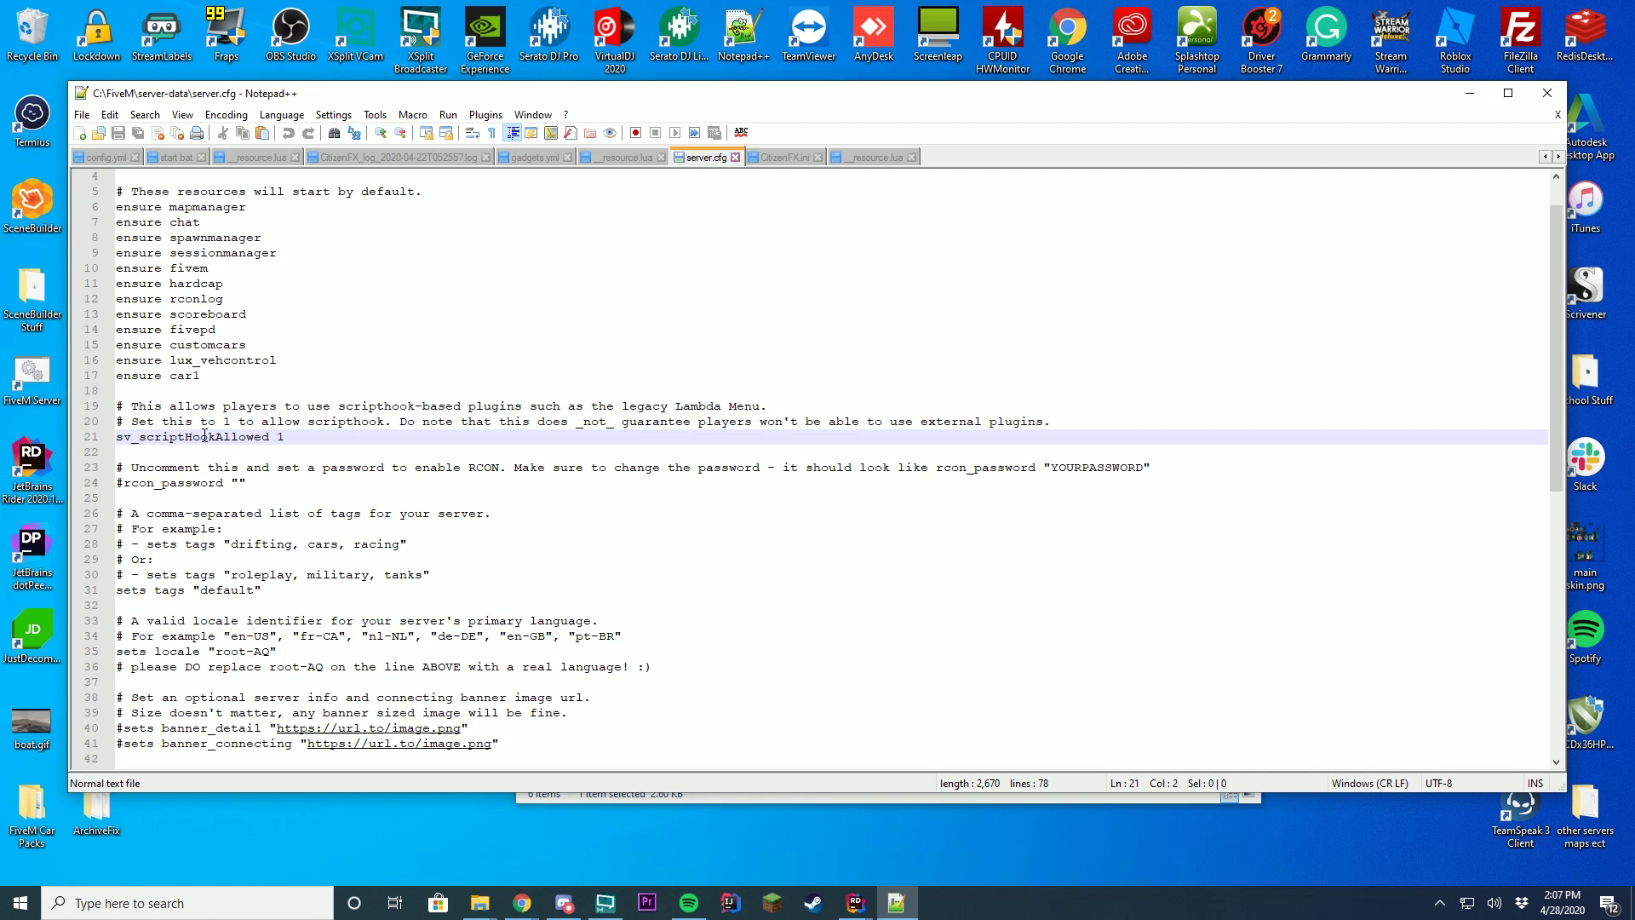
click(298, 437)
click(1547, 93)
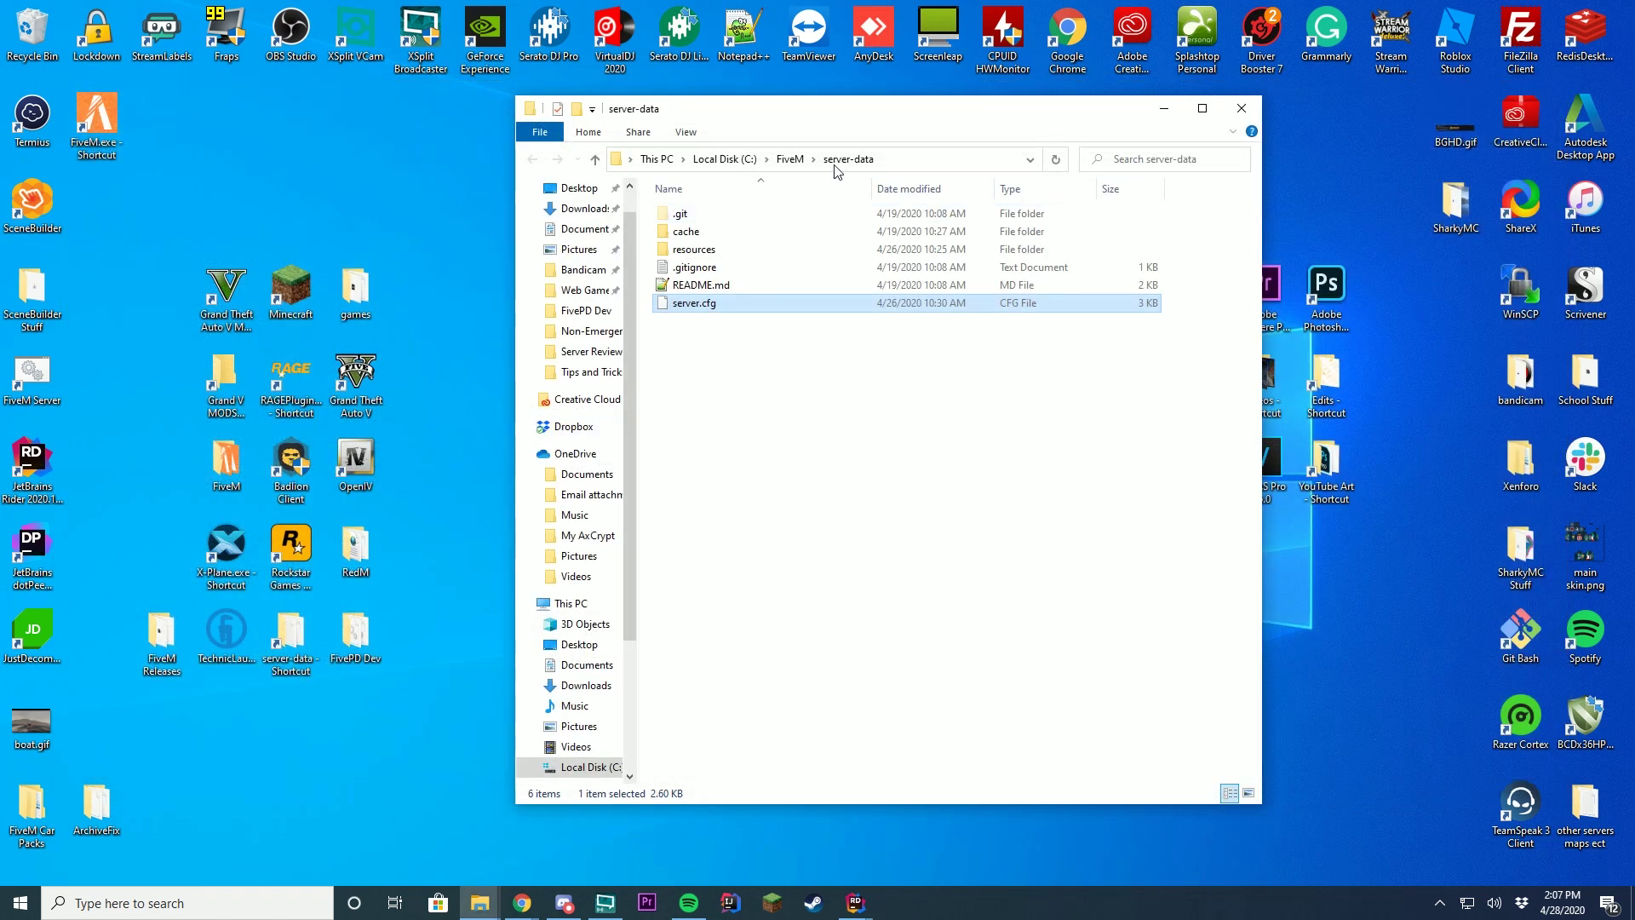
Step: Start the local FiveM server from its desktop shortcut, launch FiveM.exe from the FiveM folder, and close that folder window
click(784, 160)
click(4, 388)
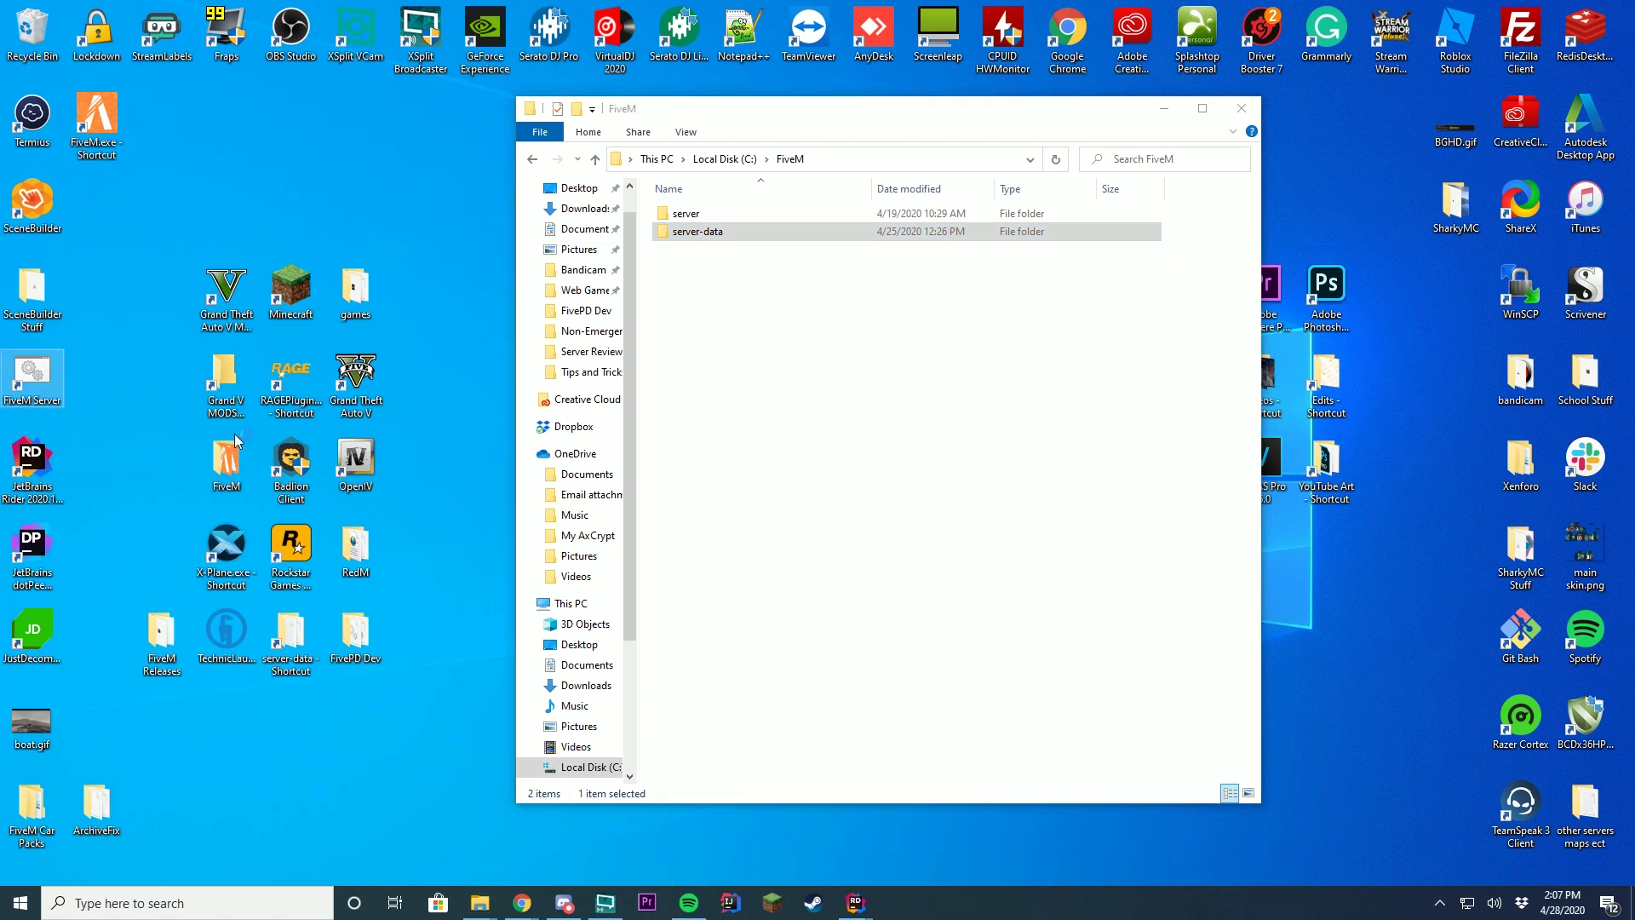
double_click(246, 467)
click(749, 271)
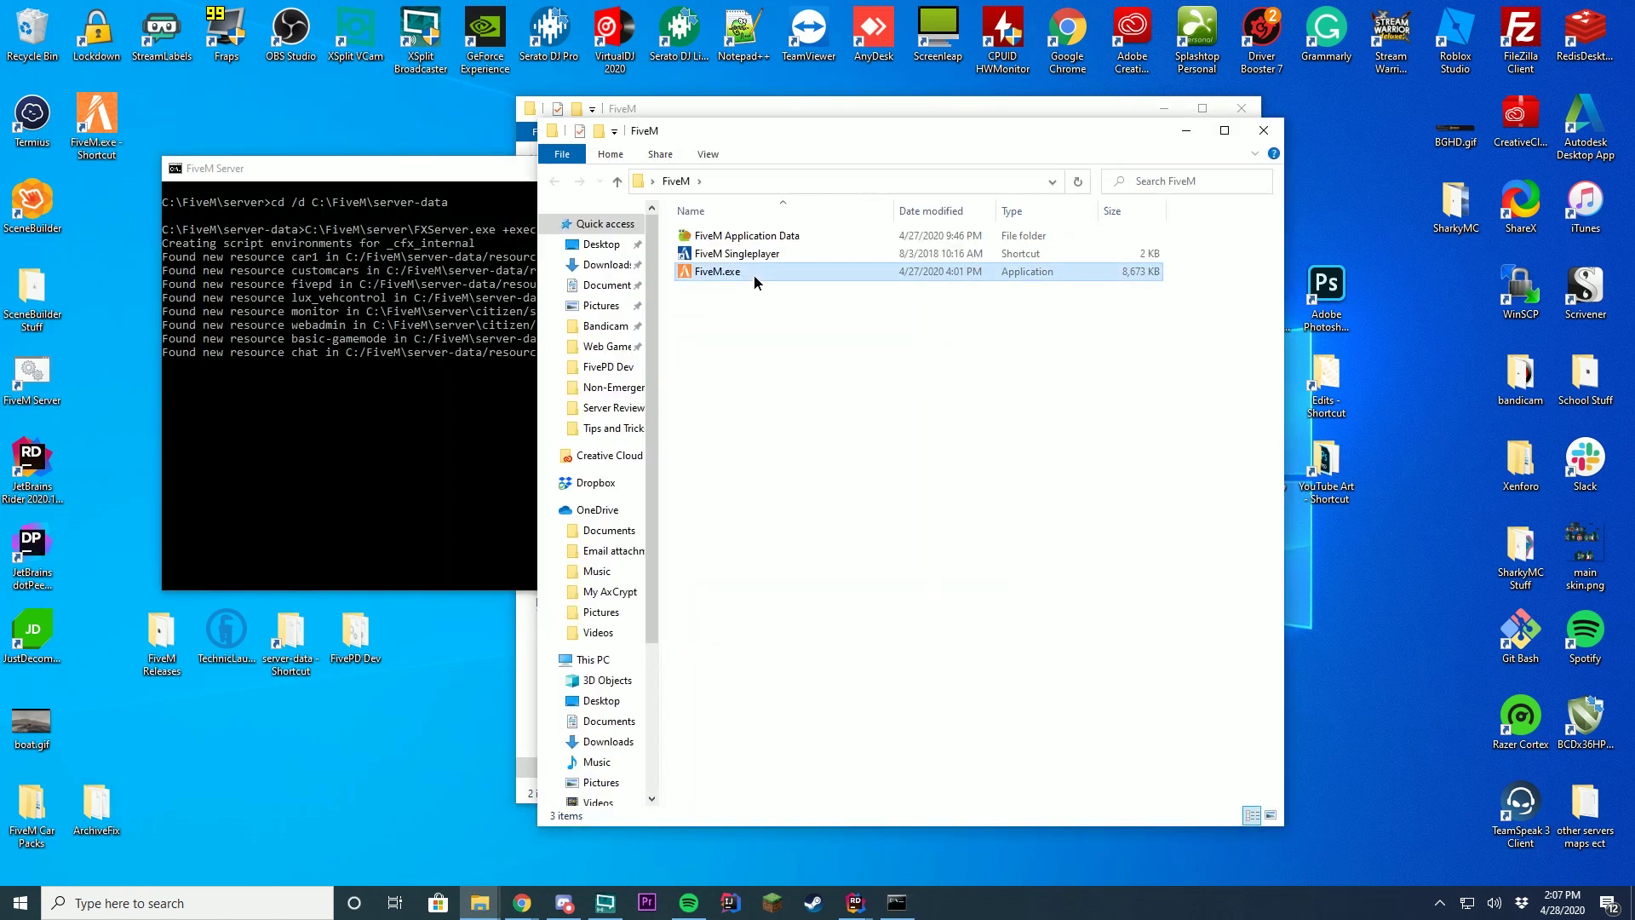
click(1262, 132)
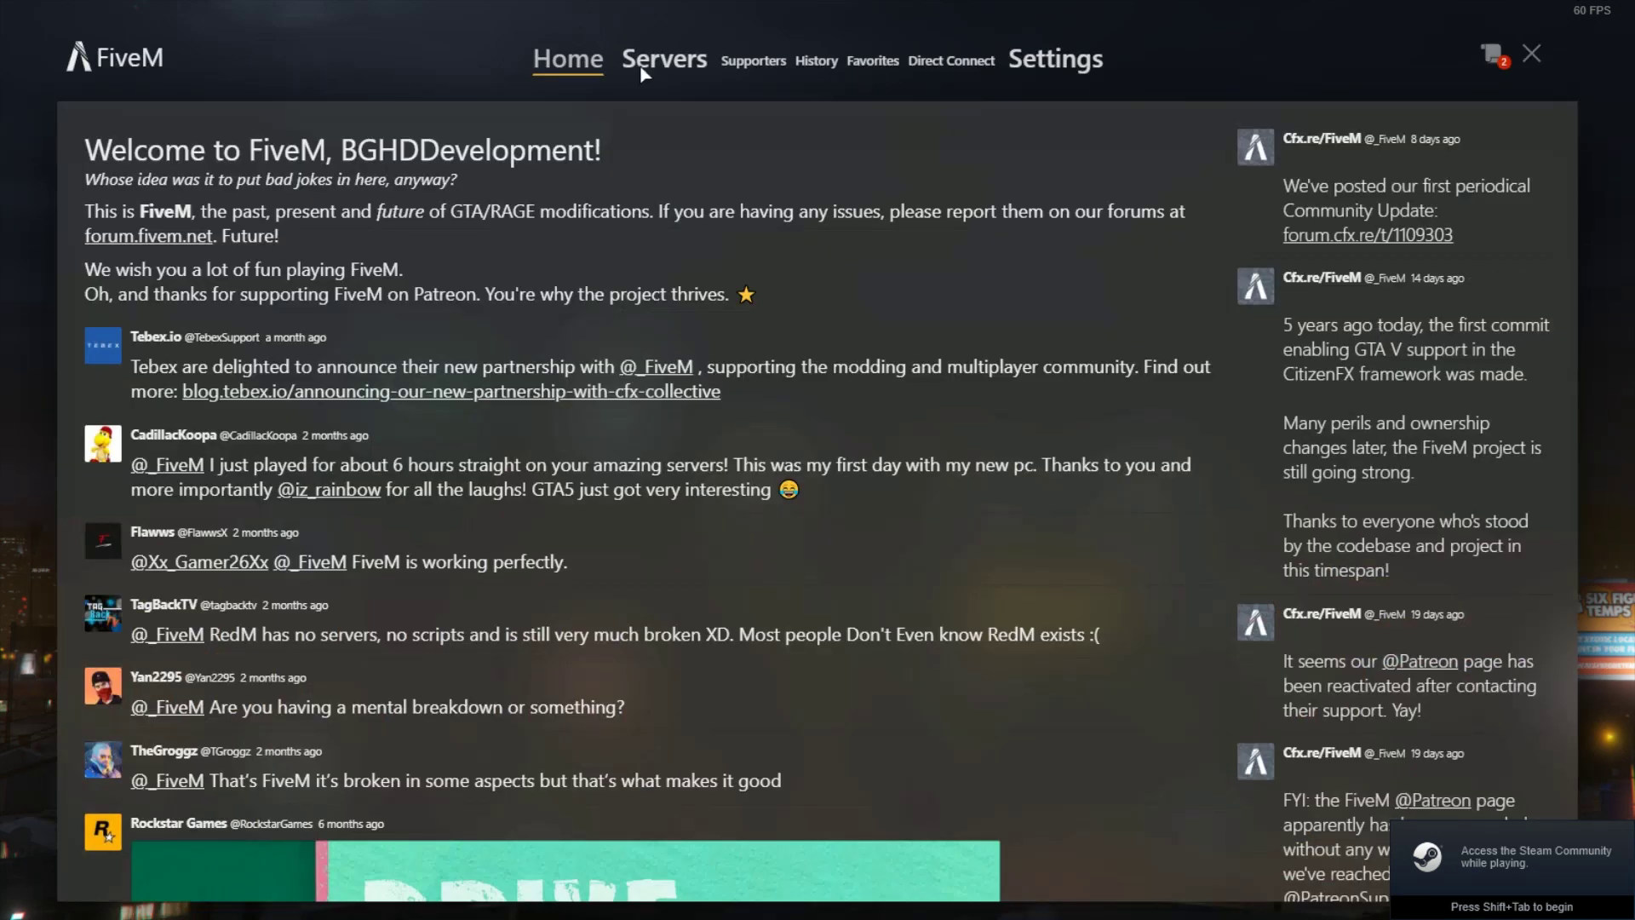
Step: Connect directly to the BGHDDevelopment FivePD Recording Server from the FiveM client
click(986, 63)
click(211, 324)
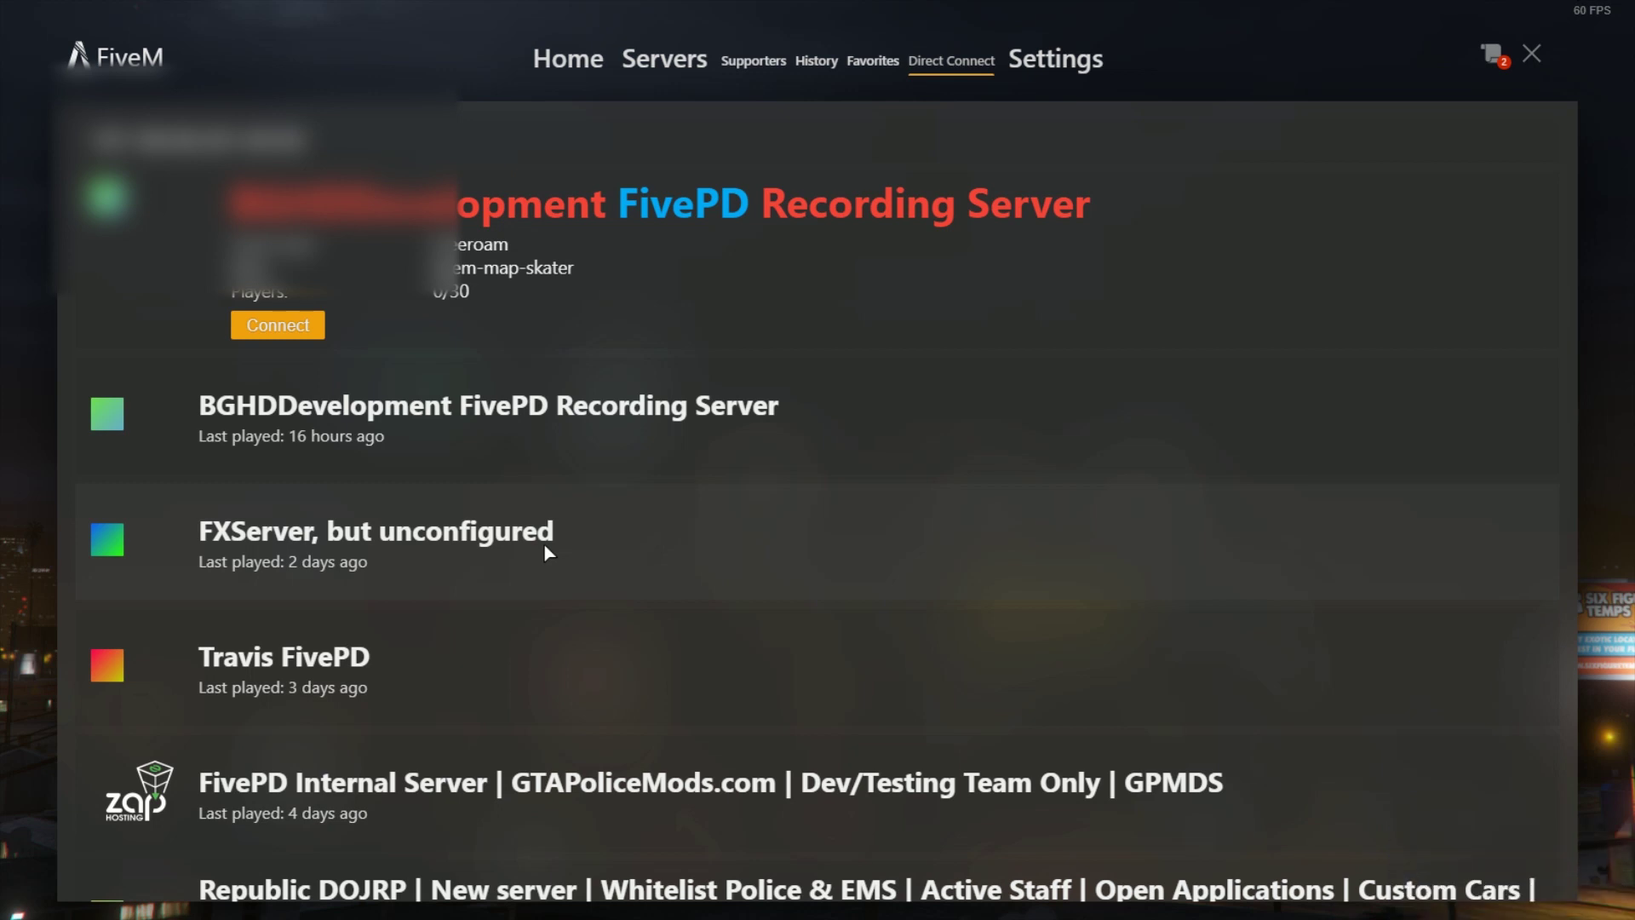
click(277, 324)
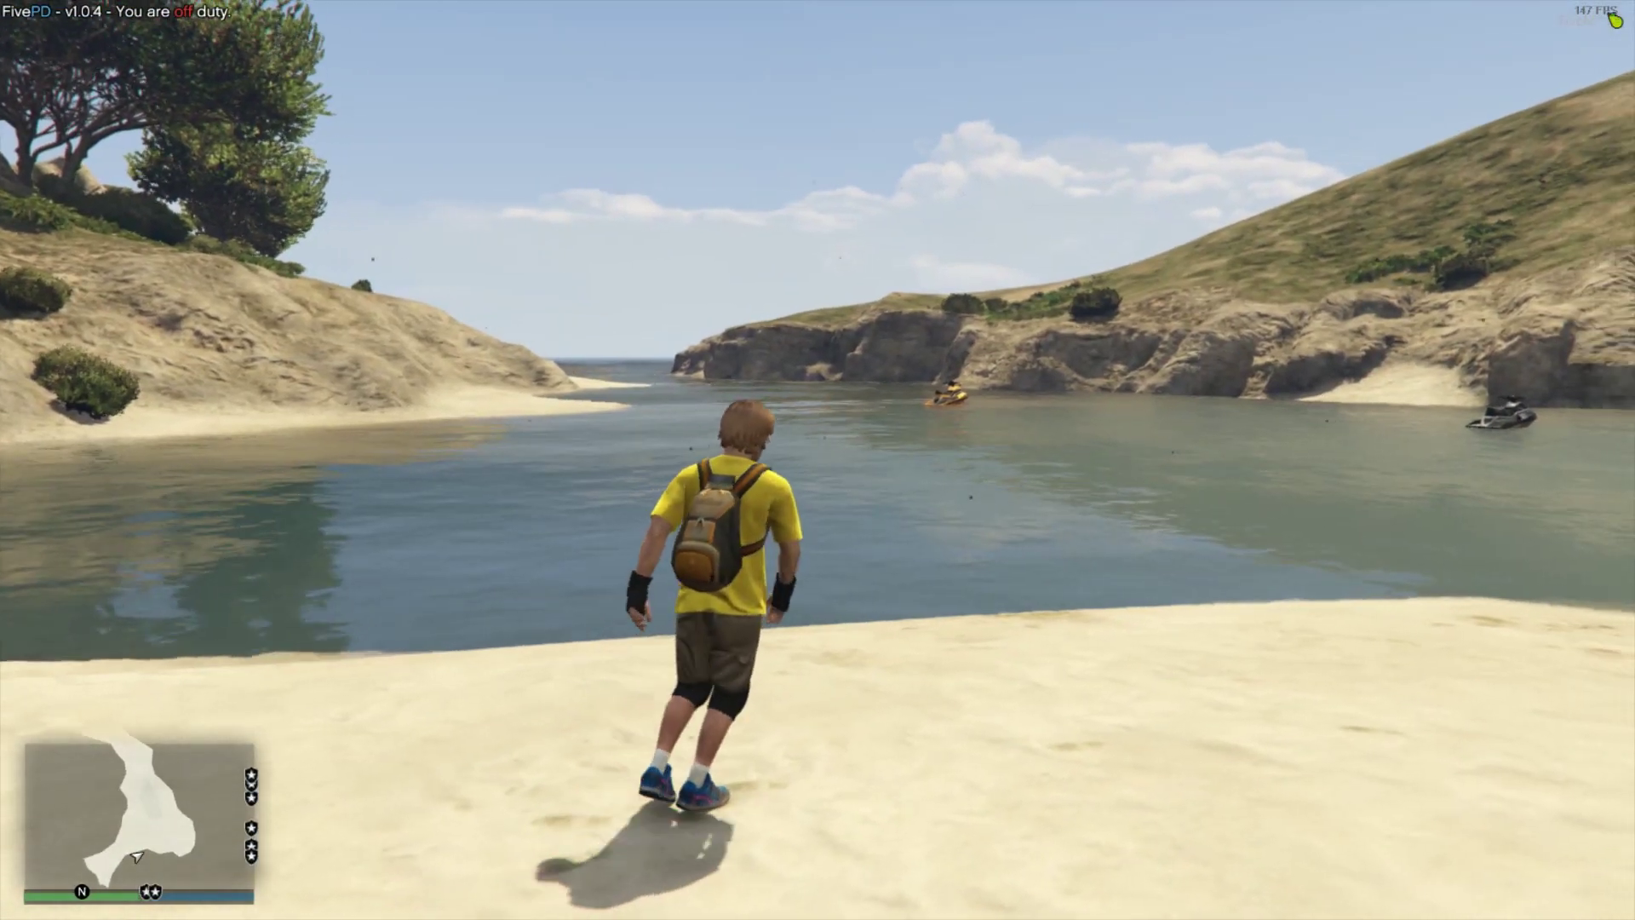
Step: Move the character around the beach and bring up the Simple Trainer main menu
key(w)
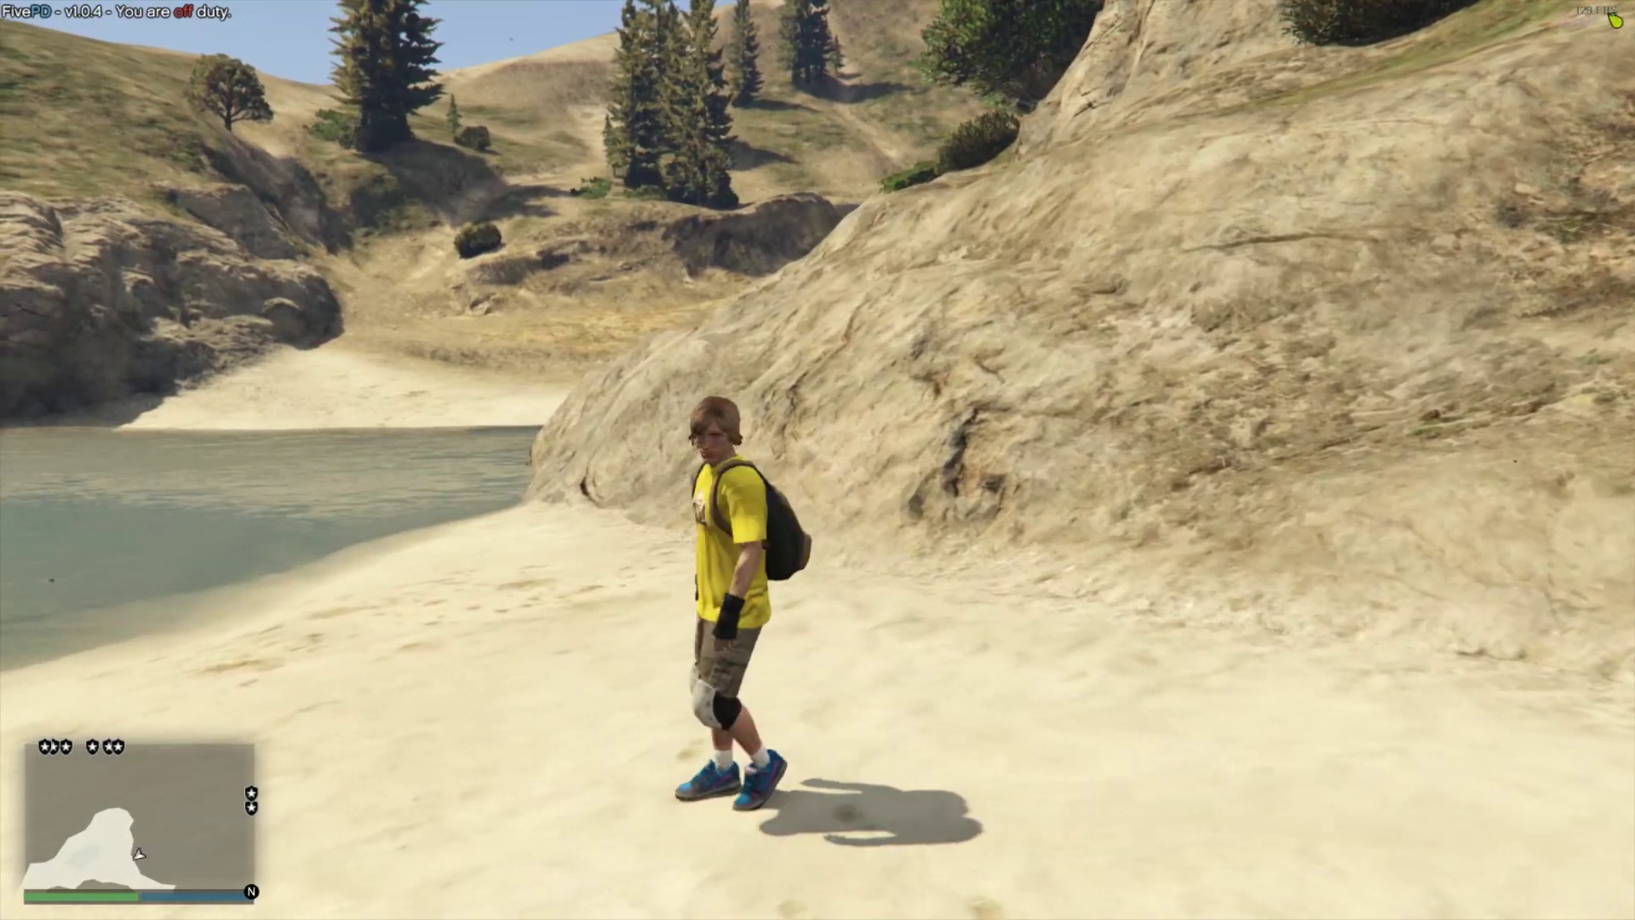
key(w)
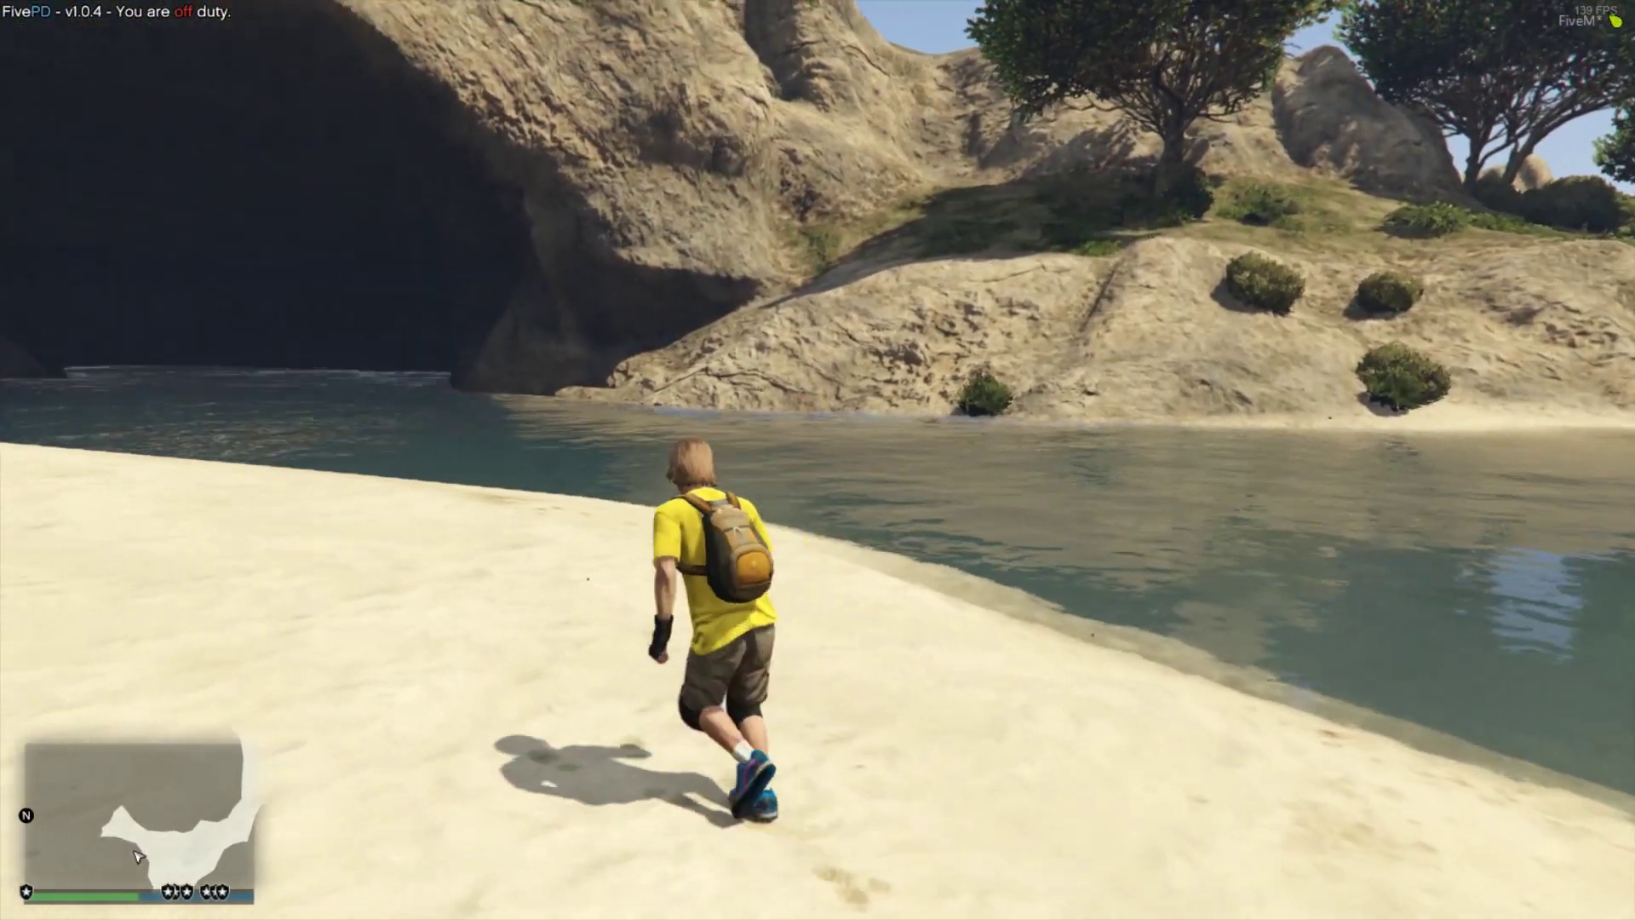
key(w)
key(F3)
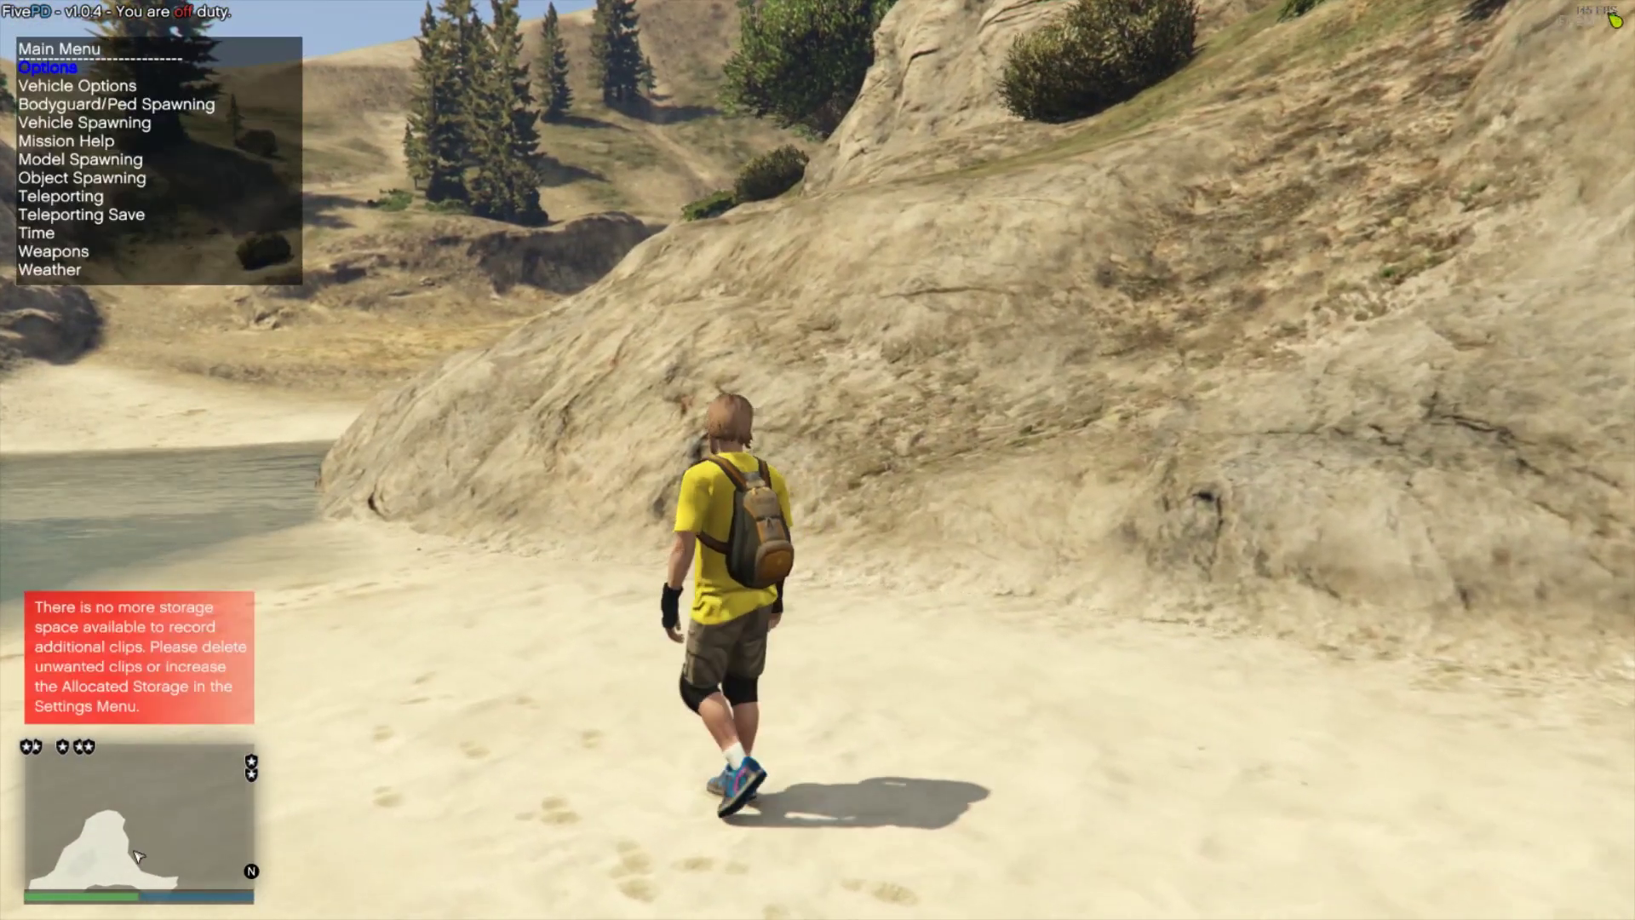
Step: Look through the Simple Trainer main menu entries, such as Bodyguard/Ped Spawning, Model Spawning and Object Spawning
key(w)
key(Down)
key(Down)
key(Down)
key(Down)
key(Down)
key(Down)
key(Up)
key(Up)
key(Up)
key(Up)
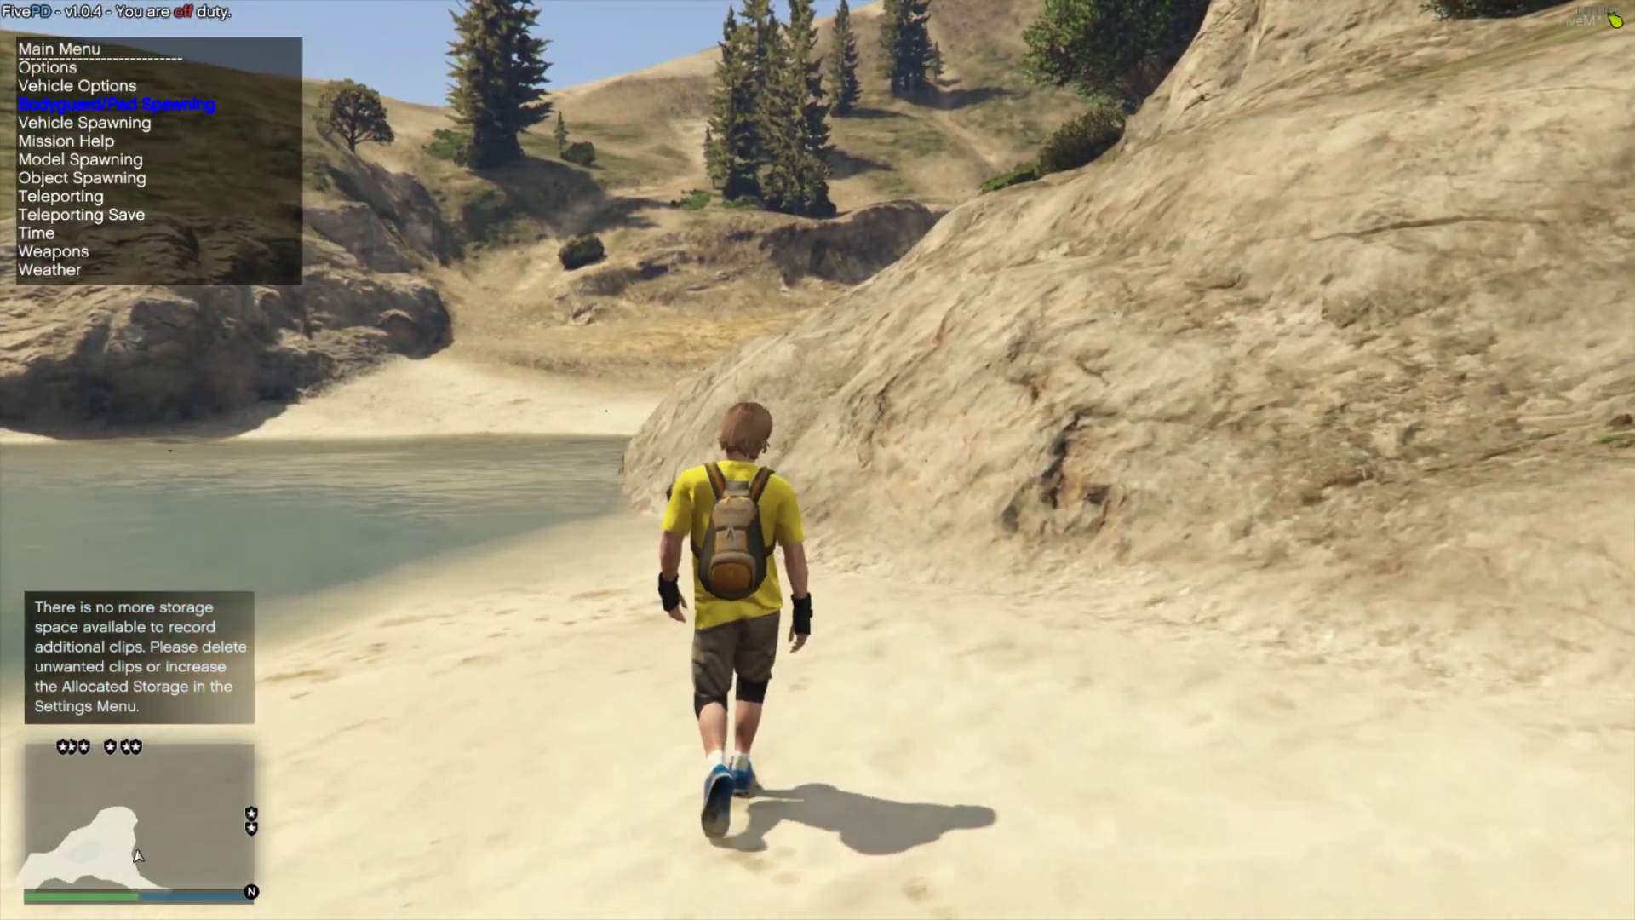
key(Up)
key(Up)
key(s)
key(Down)
key(Down)
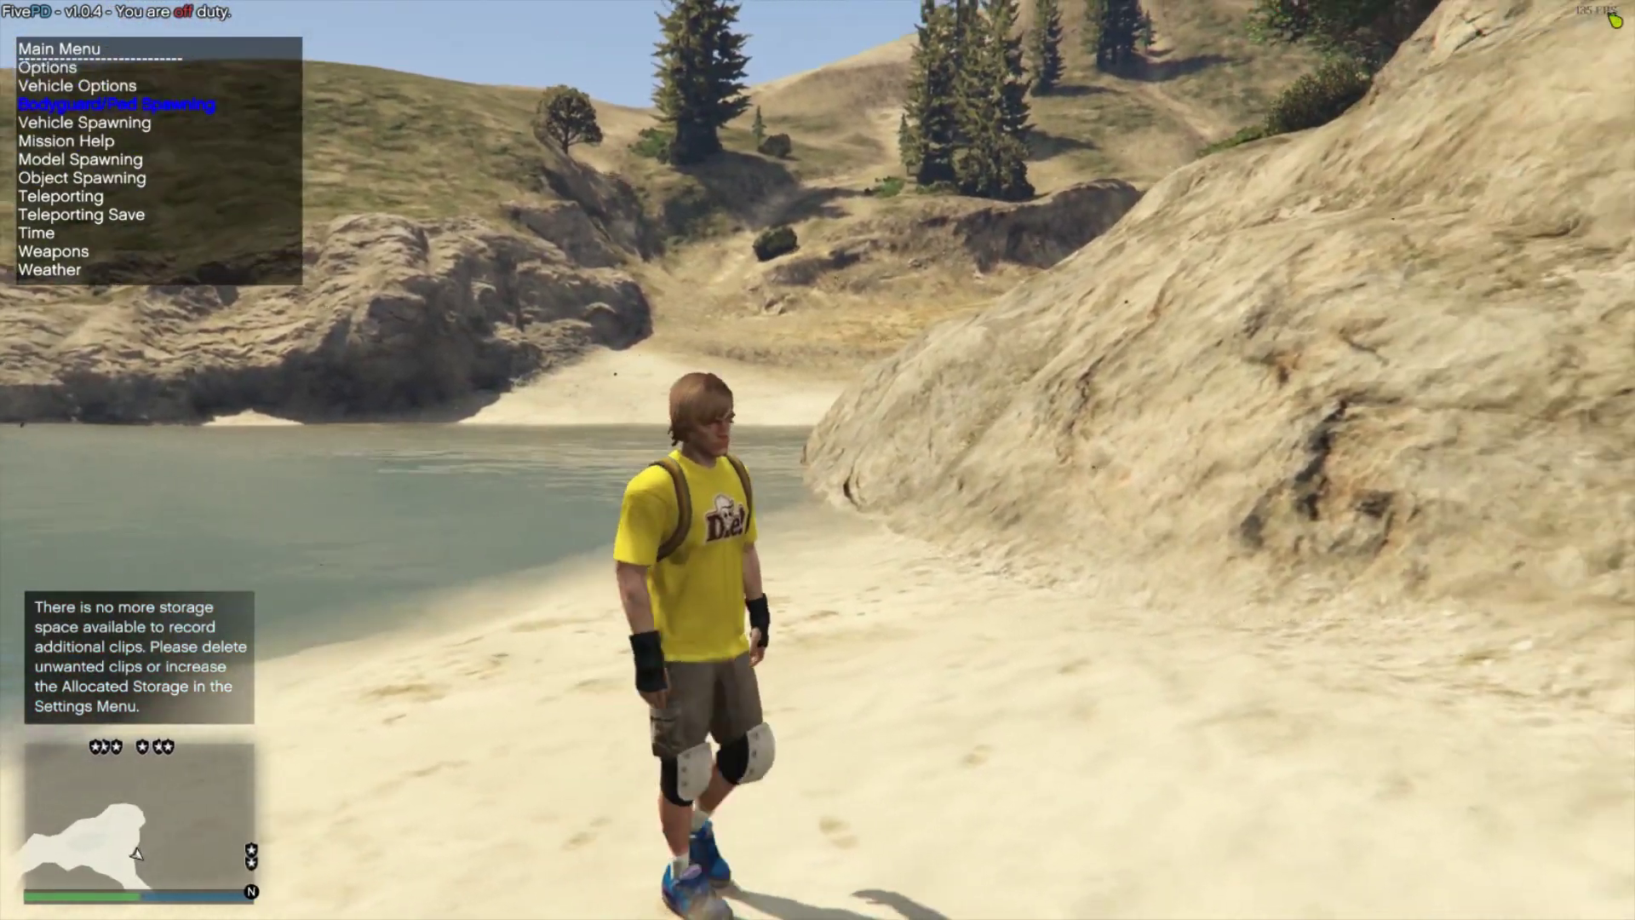
key(Return)
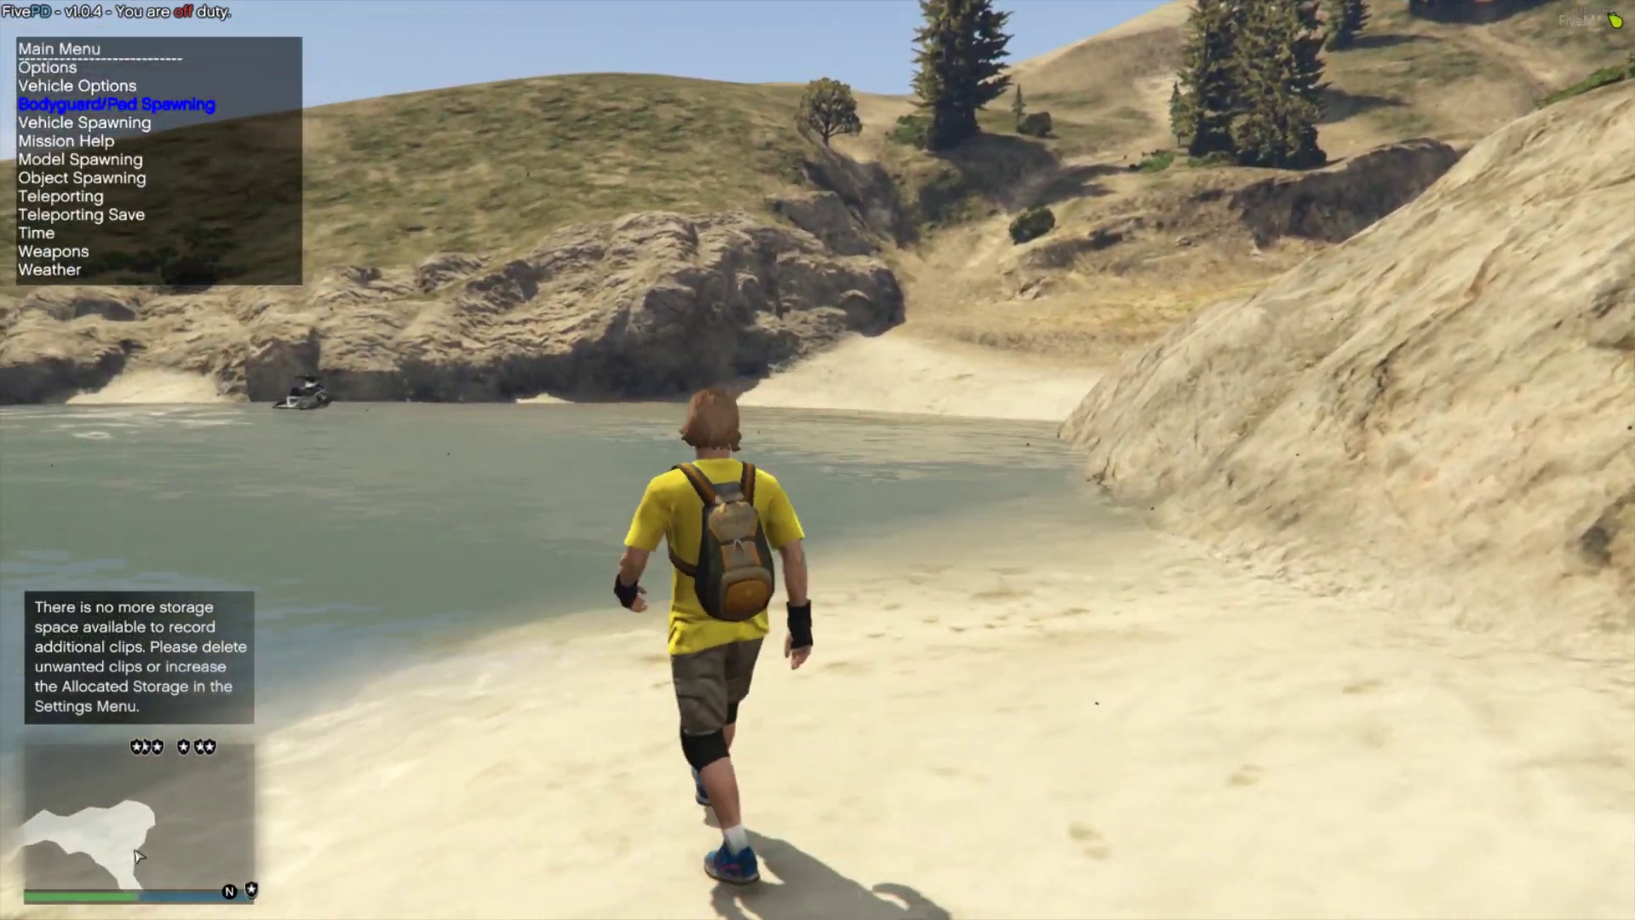
key(d)
key(Down)
key(Down)
key(Down)
key(Down)
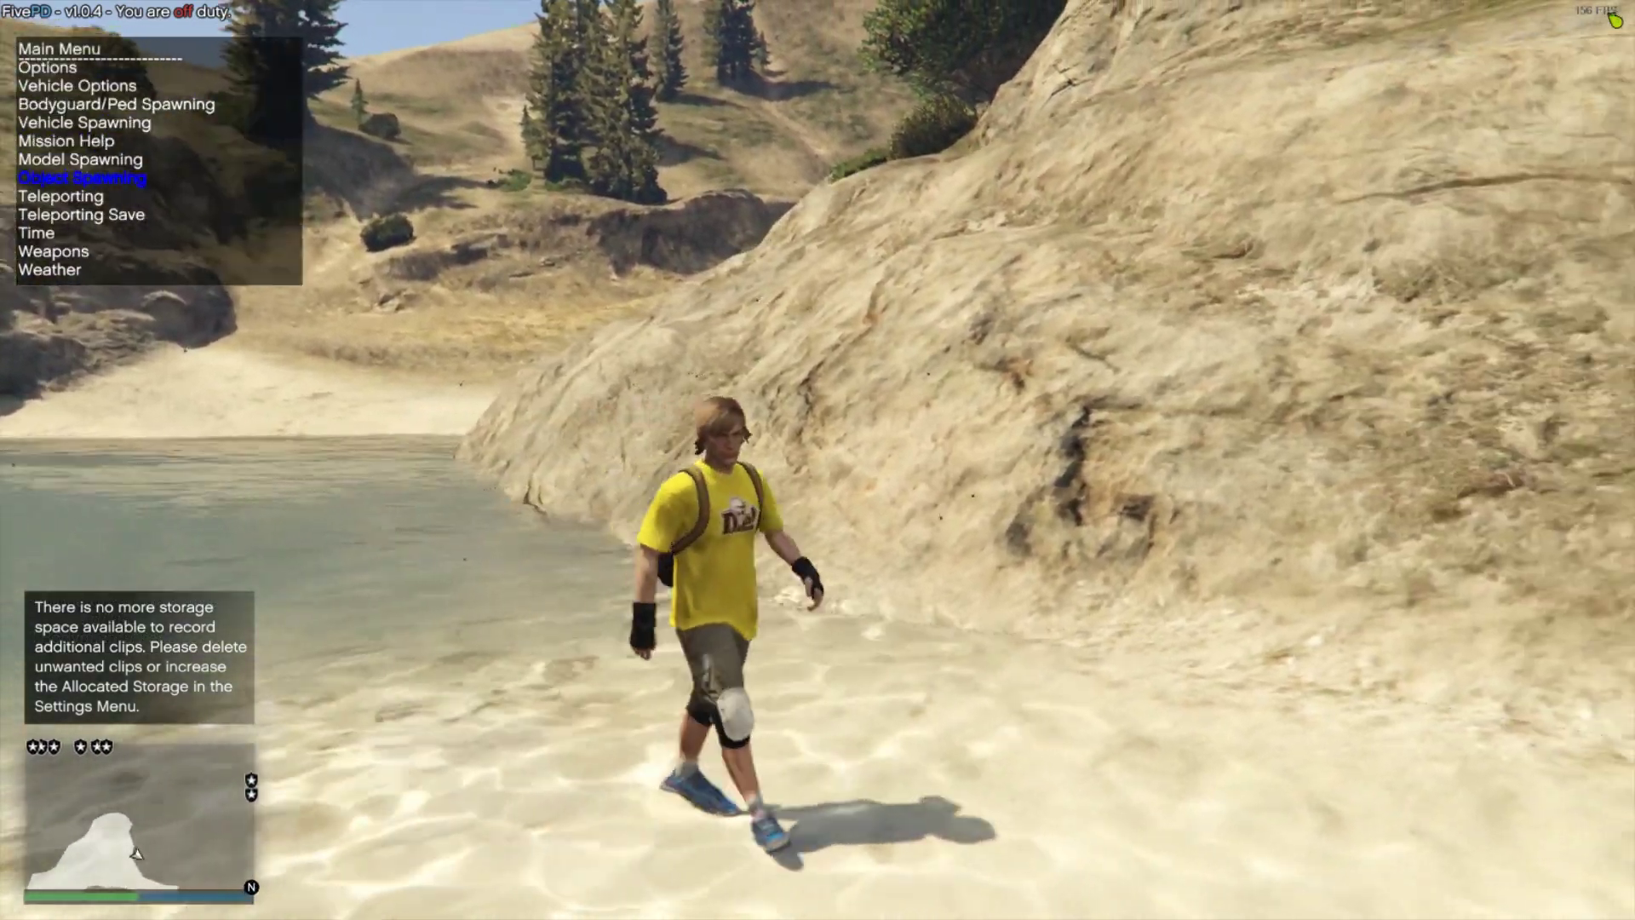
key(Up)
key(Up)
key(Up)
key(Up)
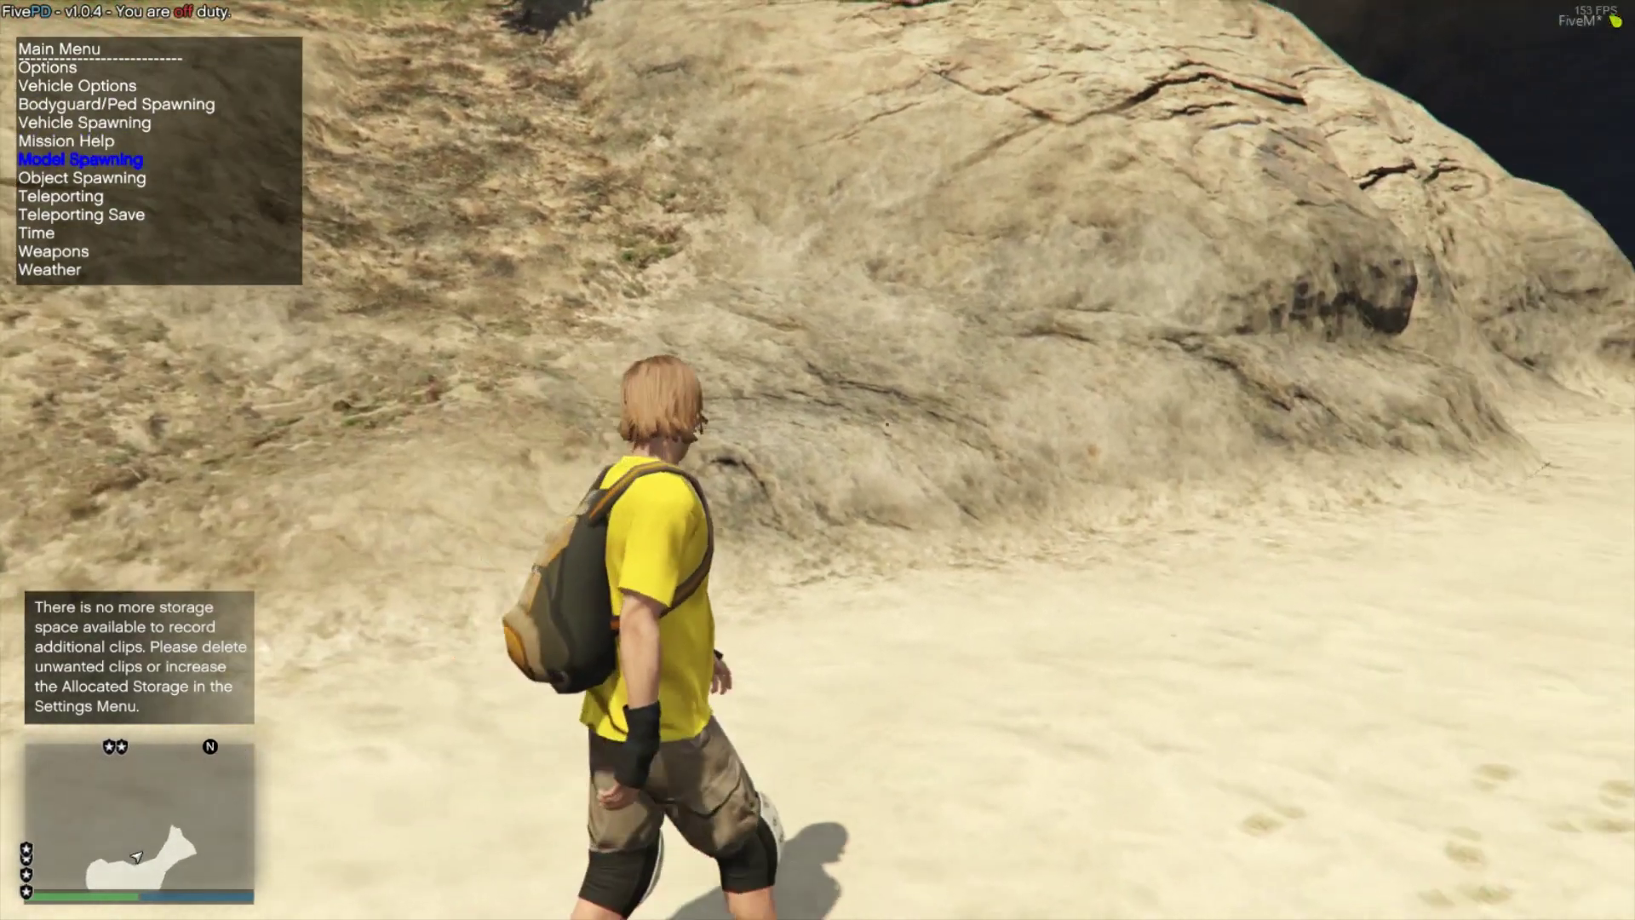
Step: Spawn a Police Cruiser from the trainer's Emergency vehicle category and close the trainer menu
key(BackSpace)
key(w)
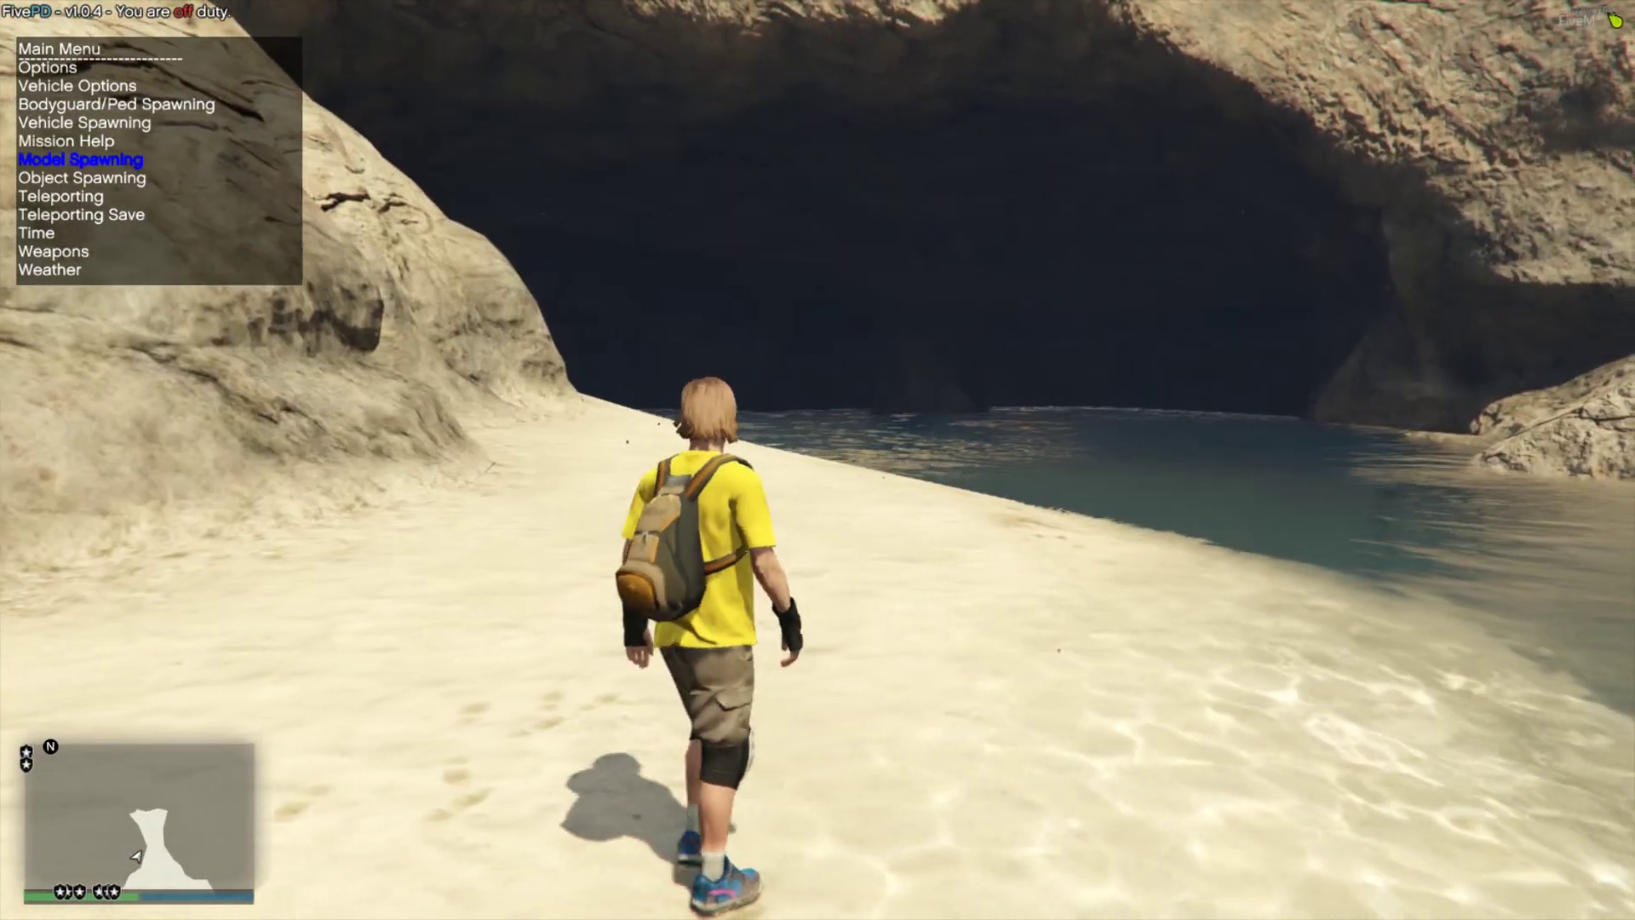
key(Up)
key(Up)
key(a)
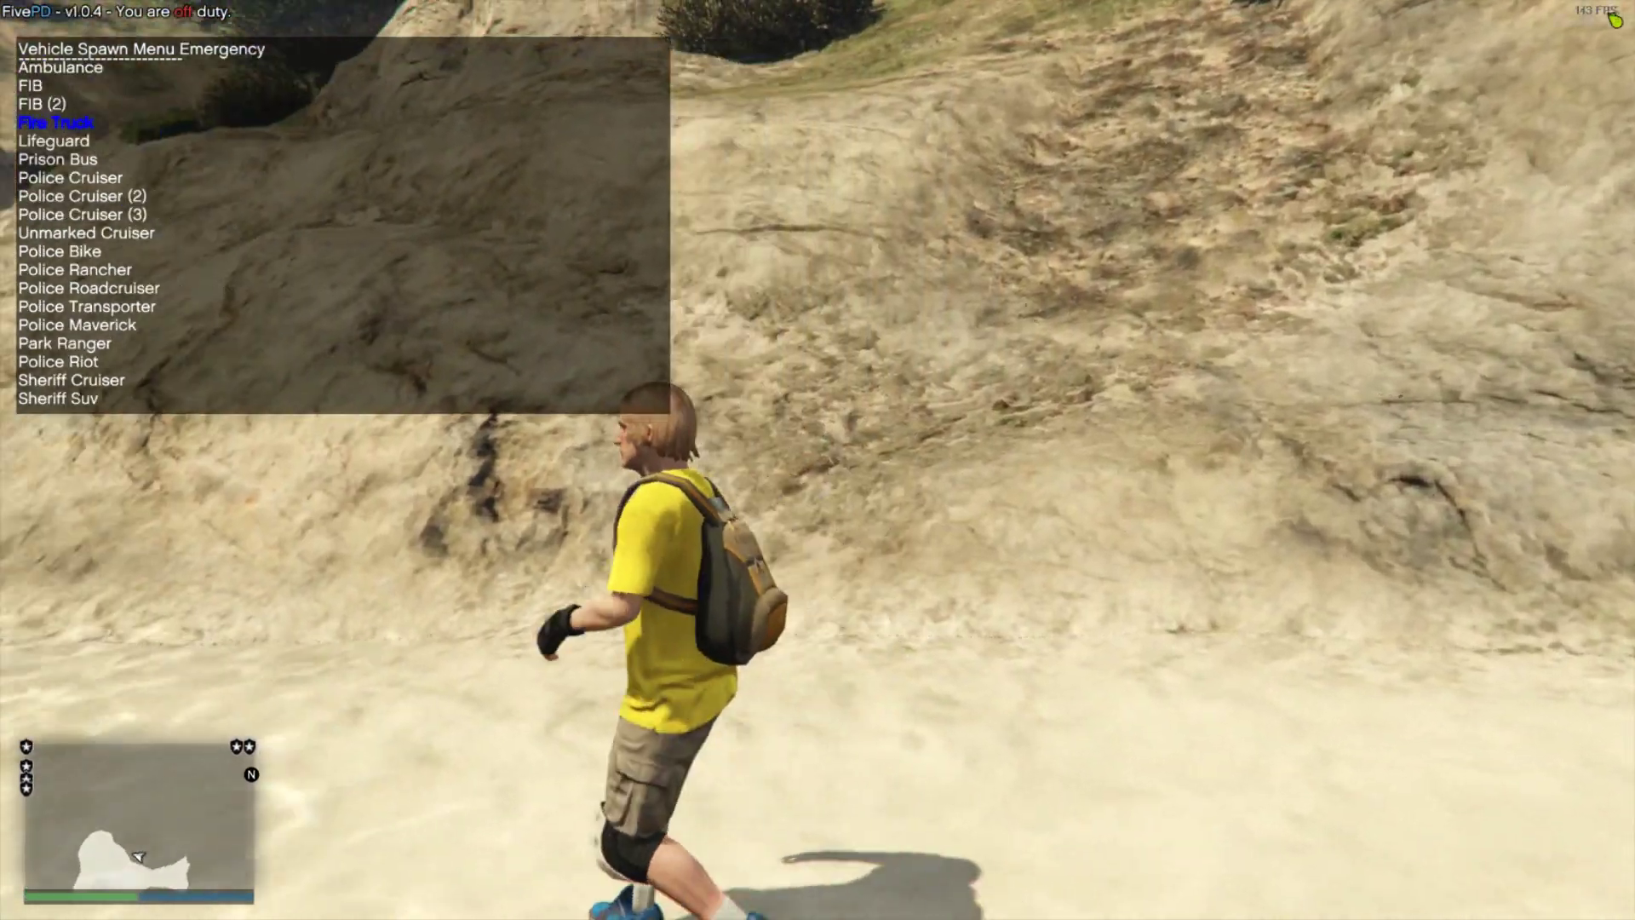
key(a)
key(Return)
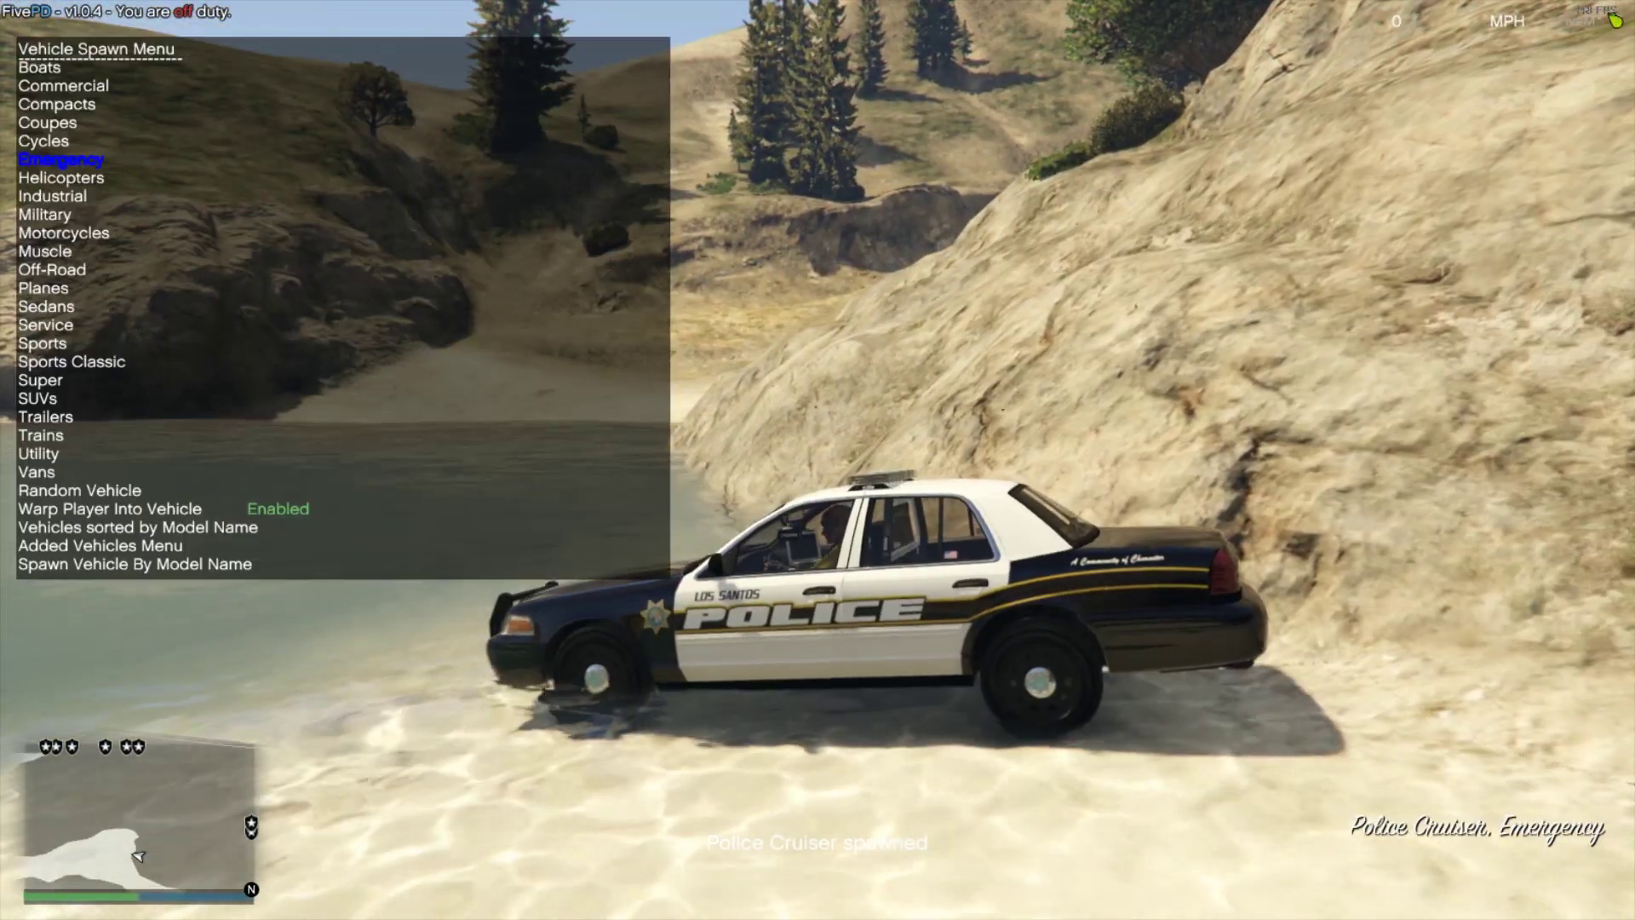
key(BackSpace)
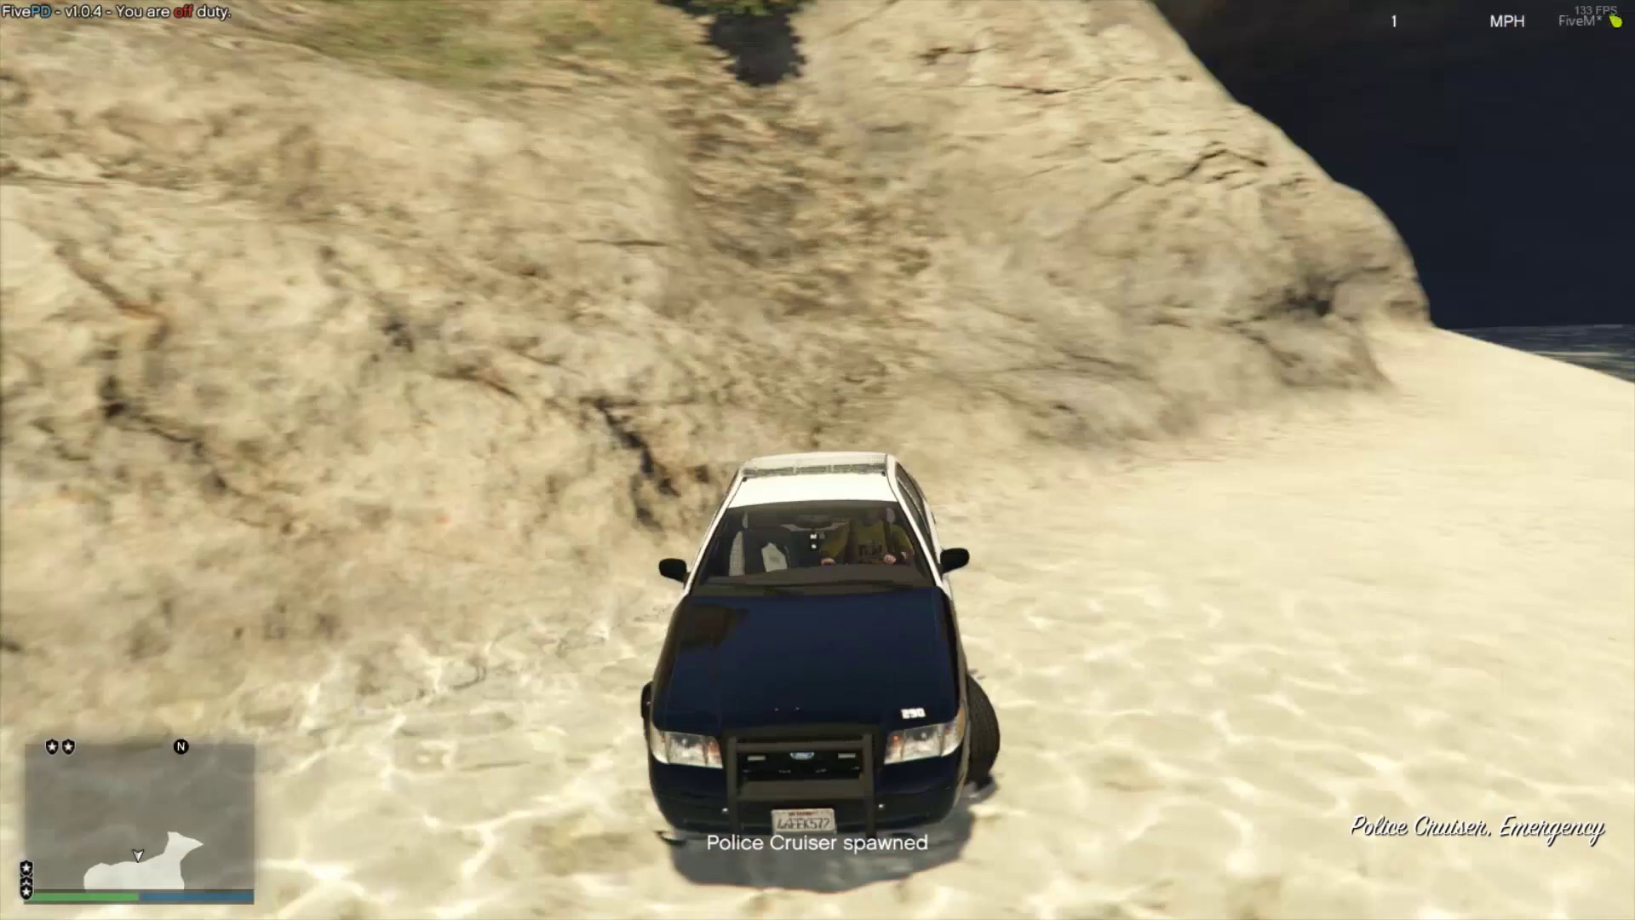
Step: Drive the police cruiser a short way along the beach and get out of it
key(w)
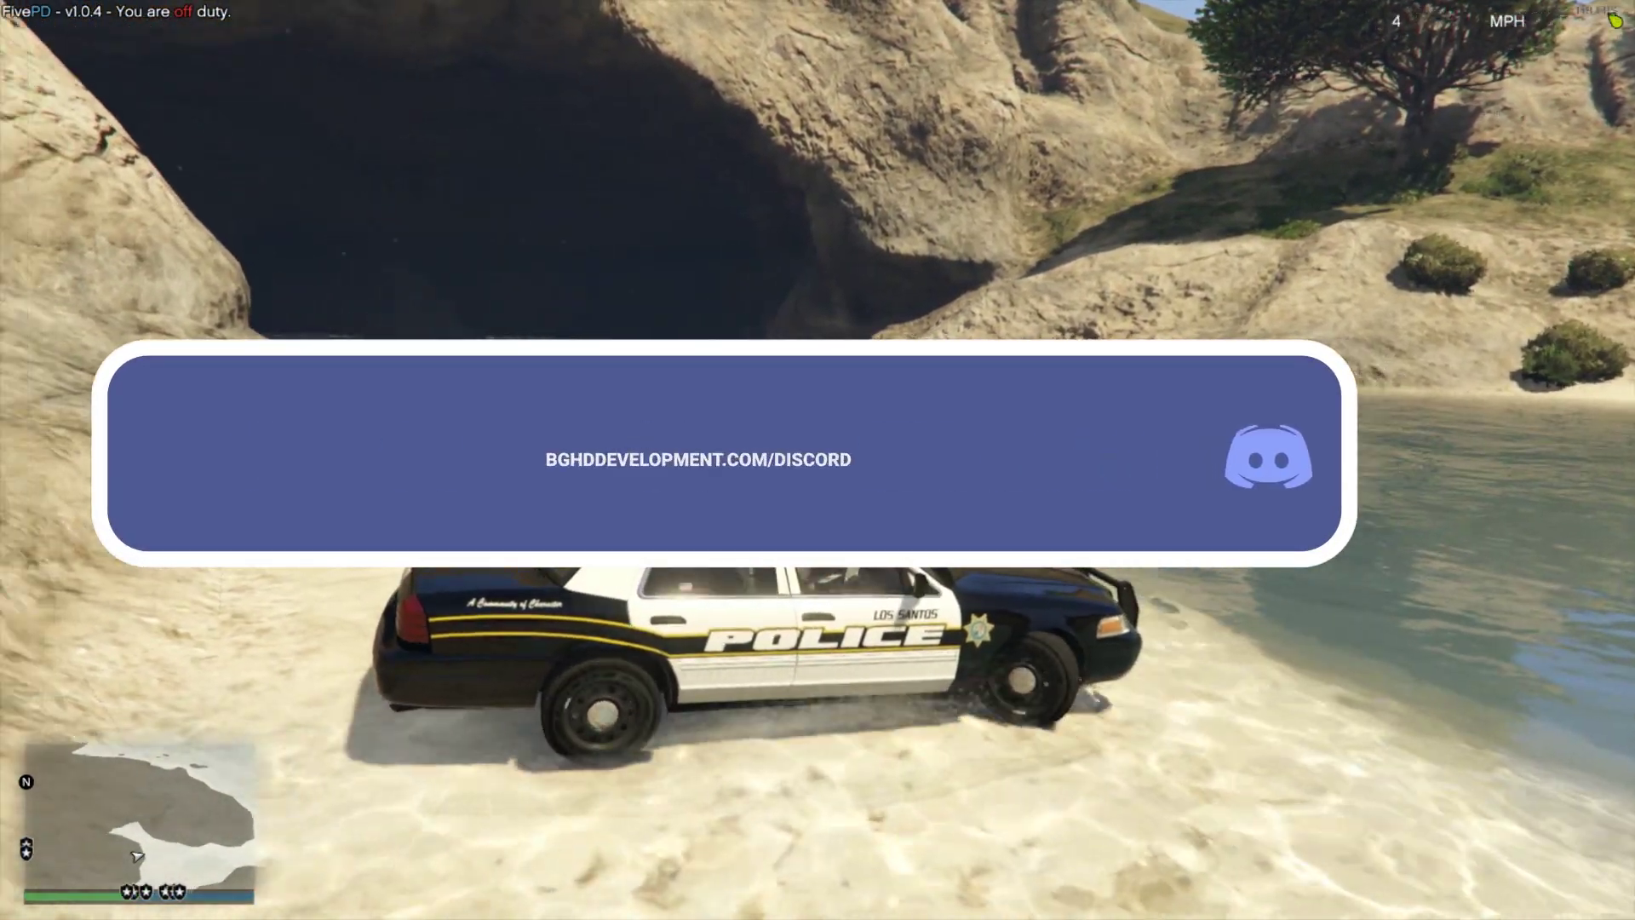
key(w)
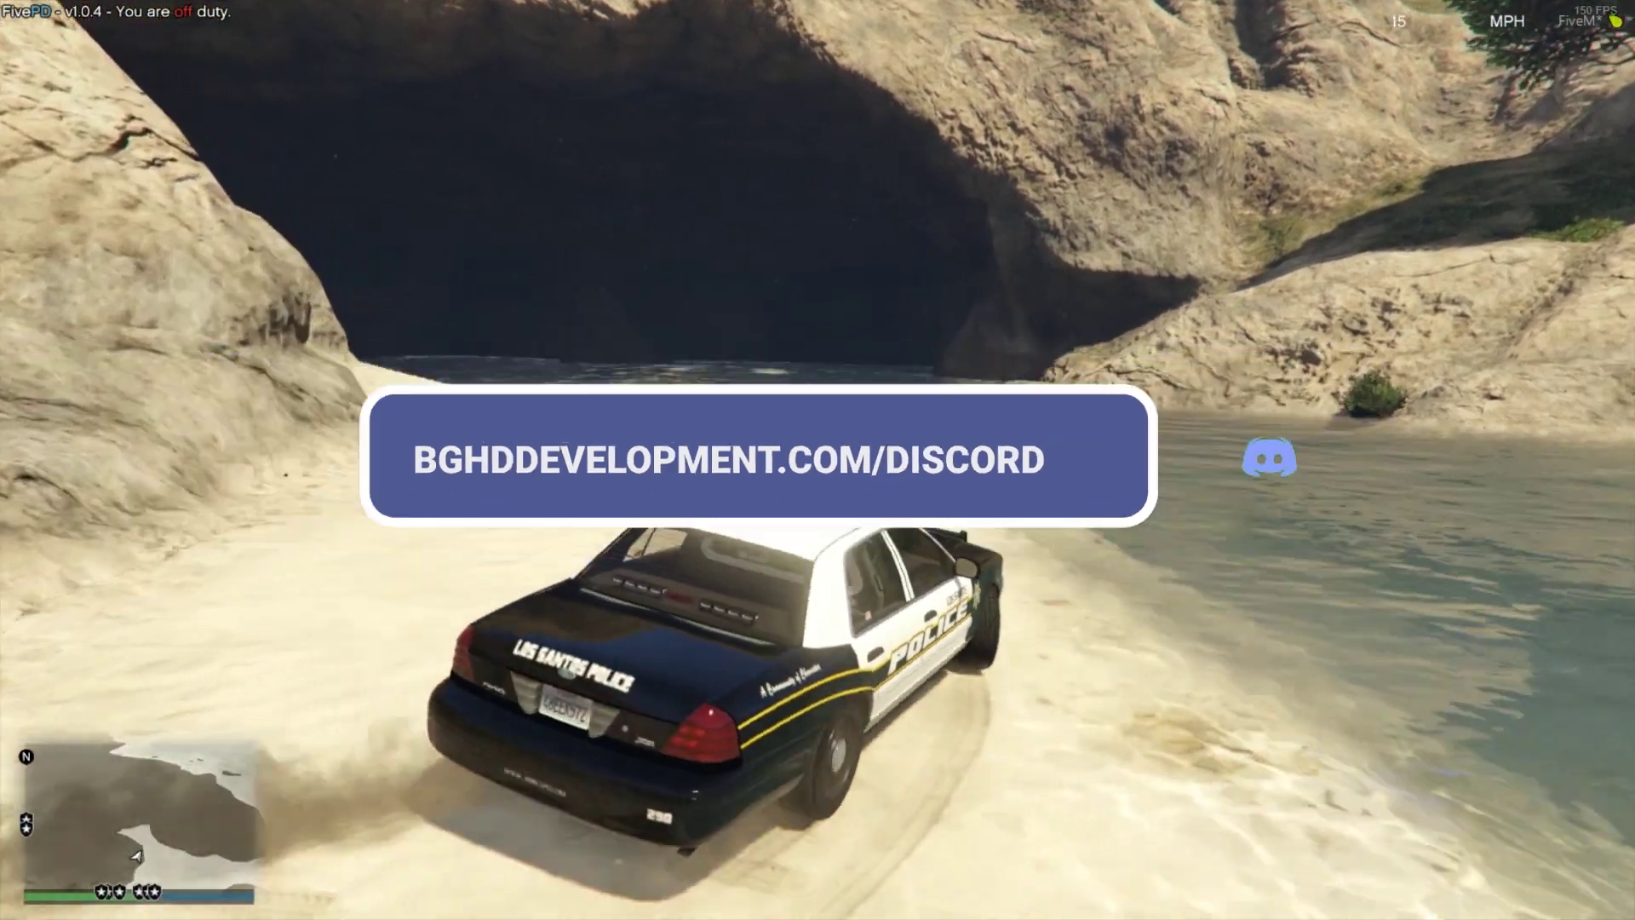
key(f)
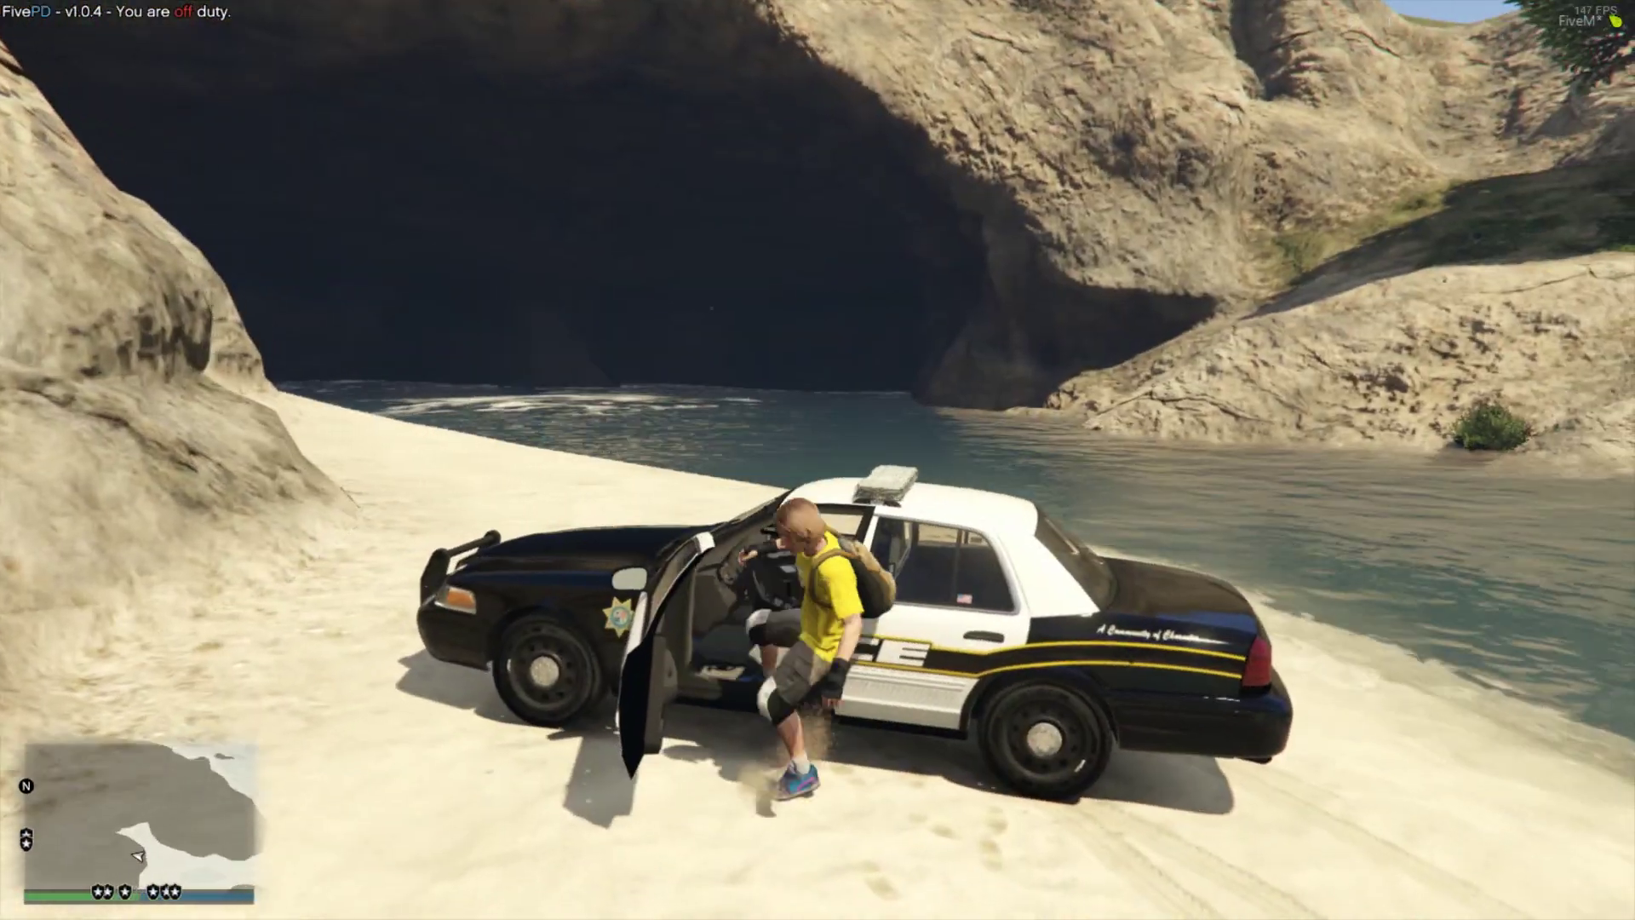
Step: Bring up the Lambda Menu and look through its top-level entries, including Online Players and Player
key(F11)
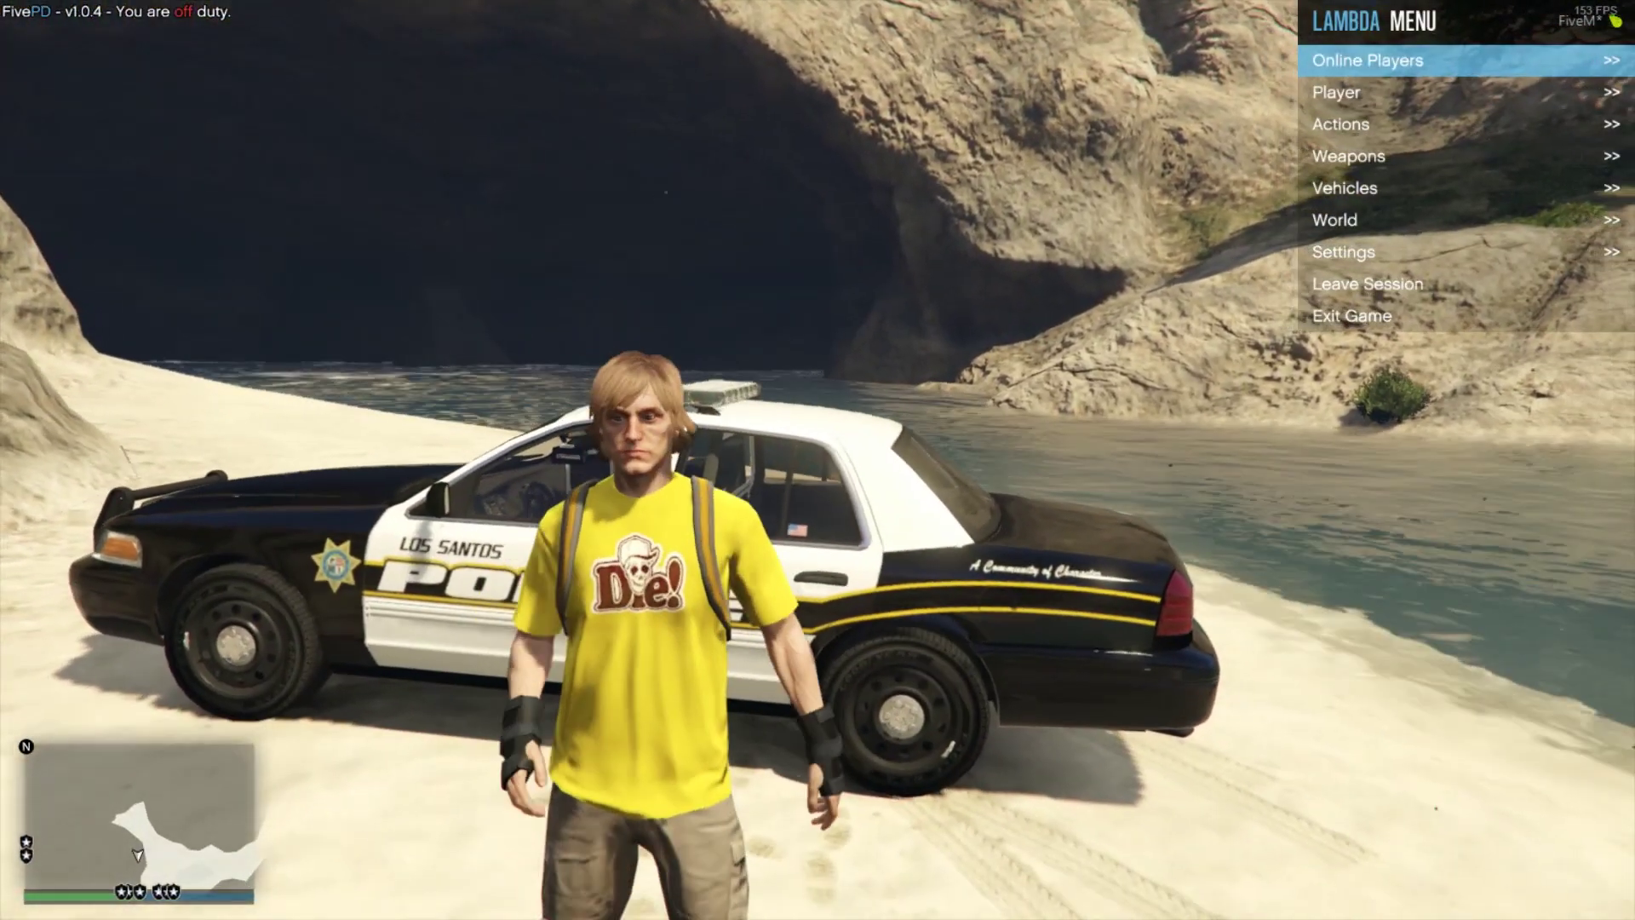
key(w)
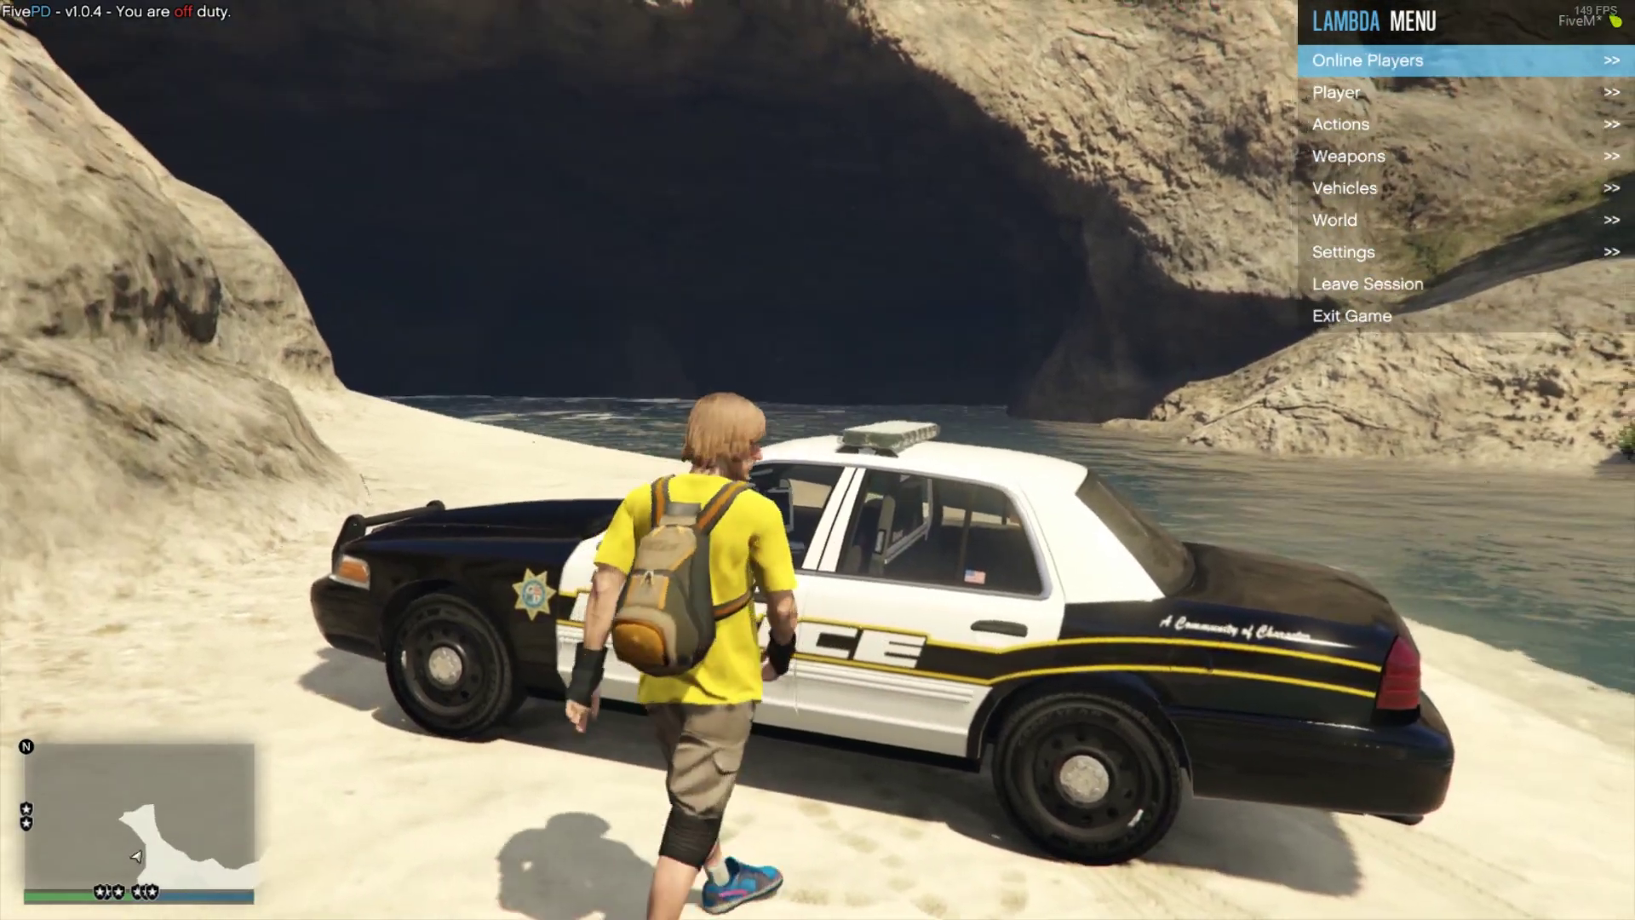
key(s)
key(Down)
key(Down)
key(Down)
key(Down)
key(Up)
key(Up)
key(Up)
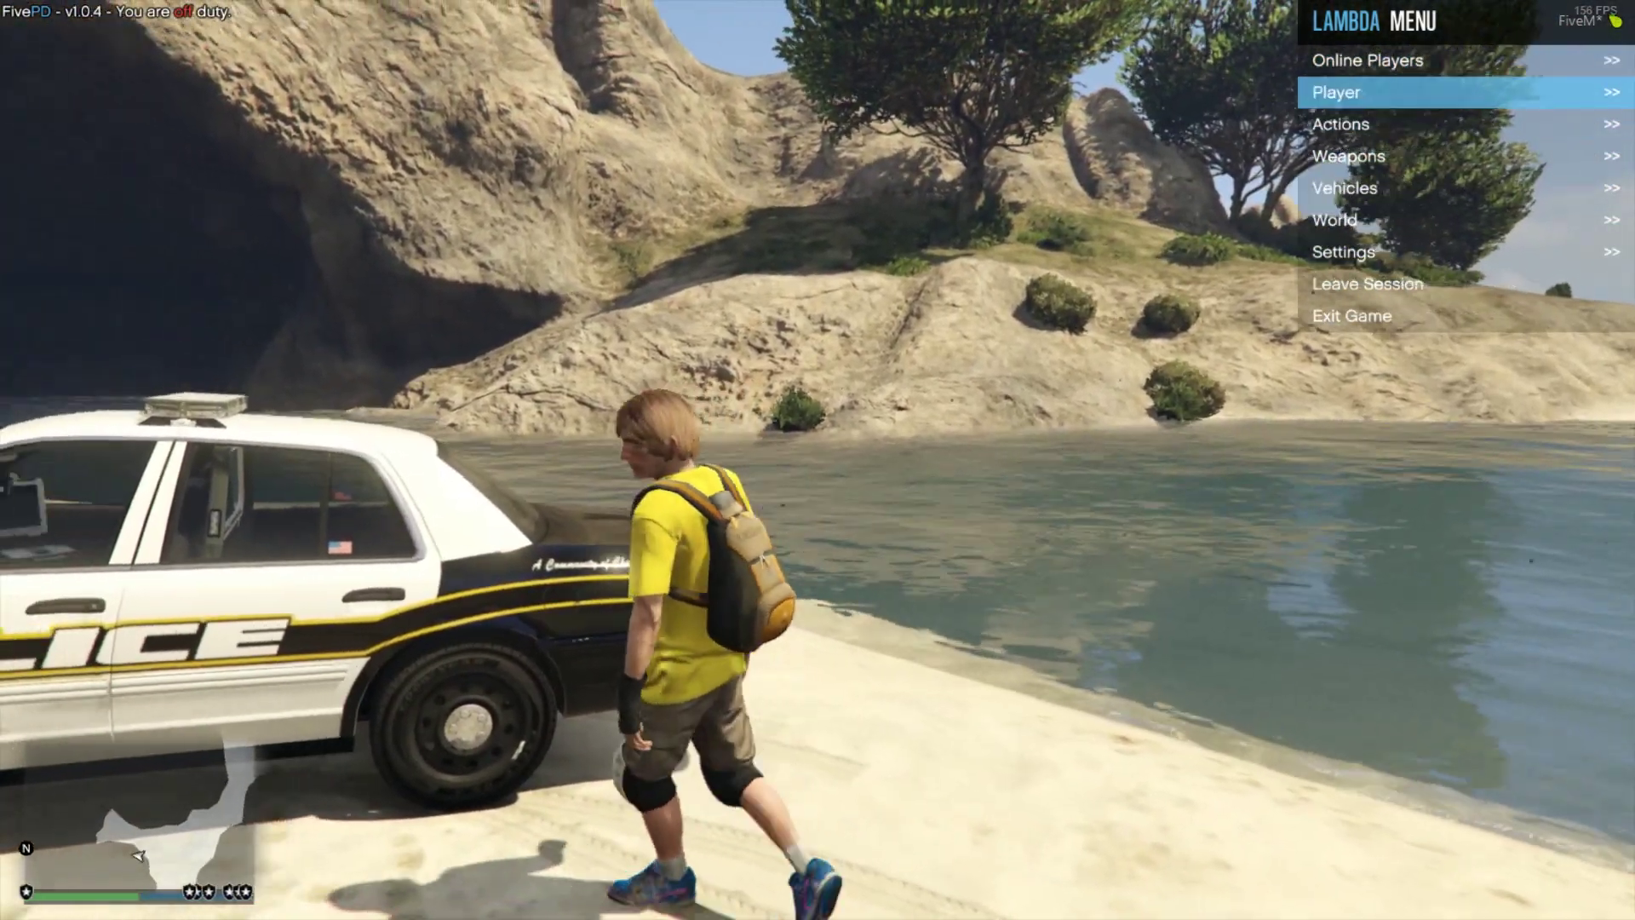
key(Up)
key(Down)
key(Up)
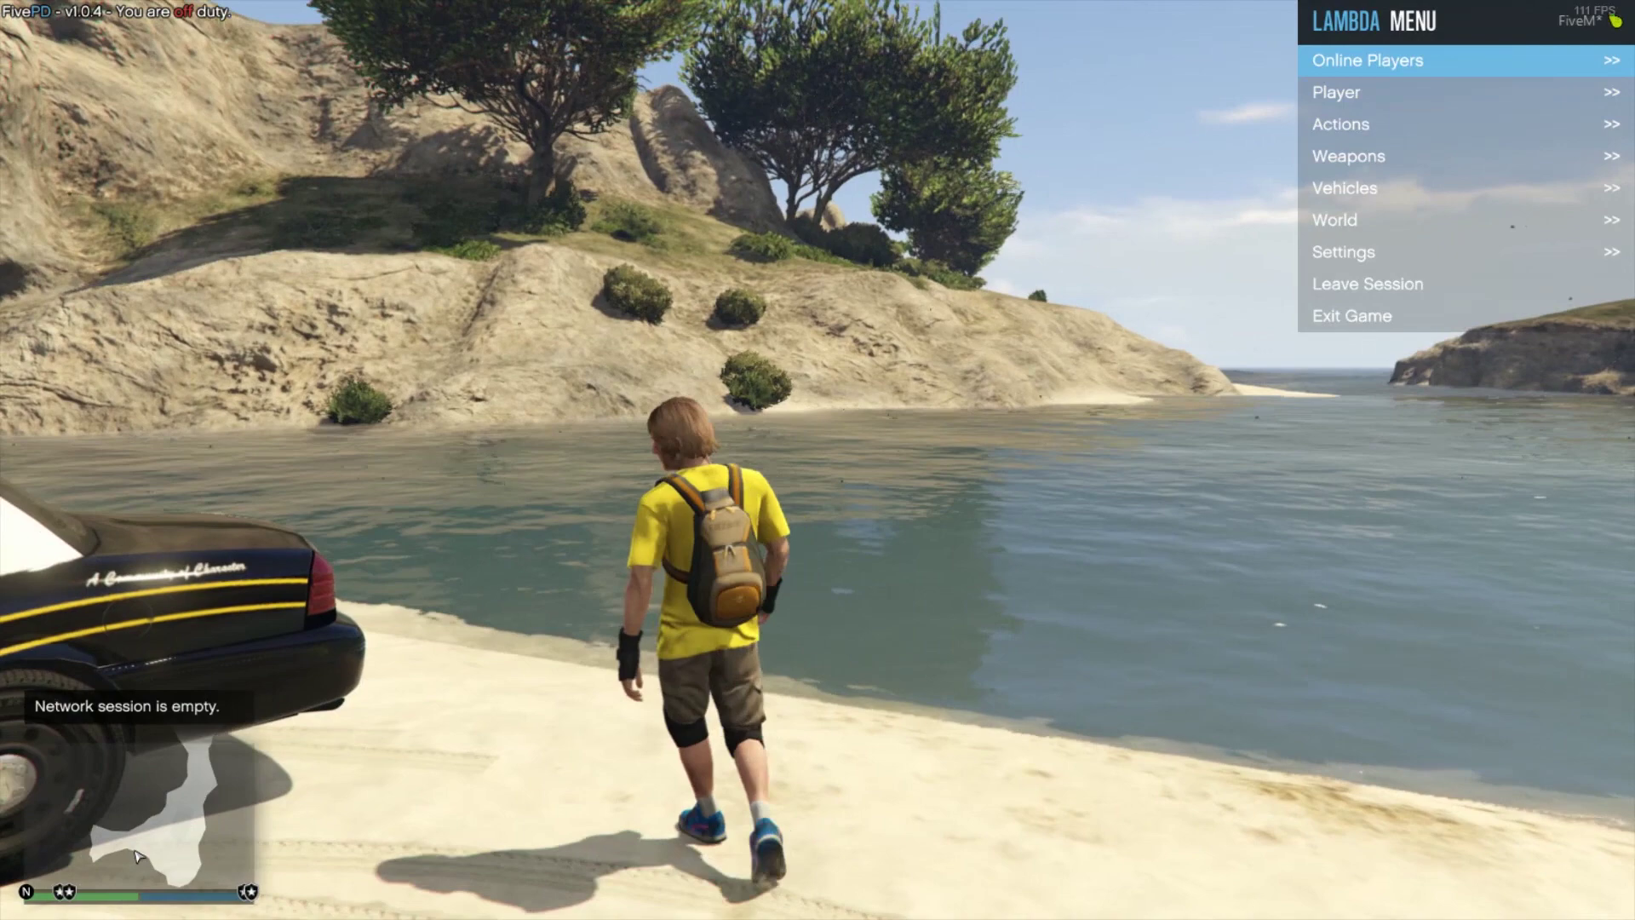
Step: Open the Lambda Menu's Player options, look through entries such as Give Armor To Player and Invincible, and leave the submenu
key(Down)
key(Return)
key(Down)
key(Down)
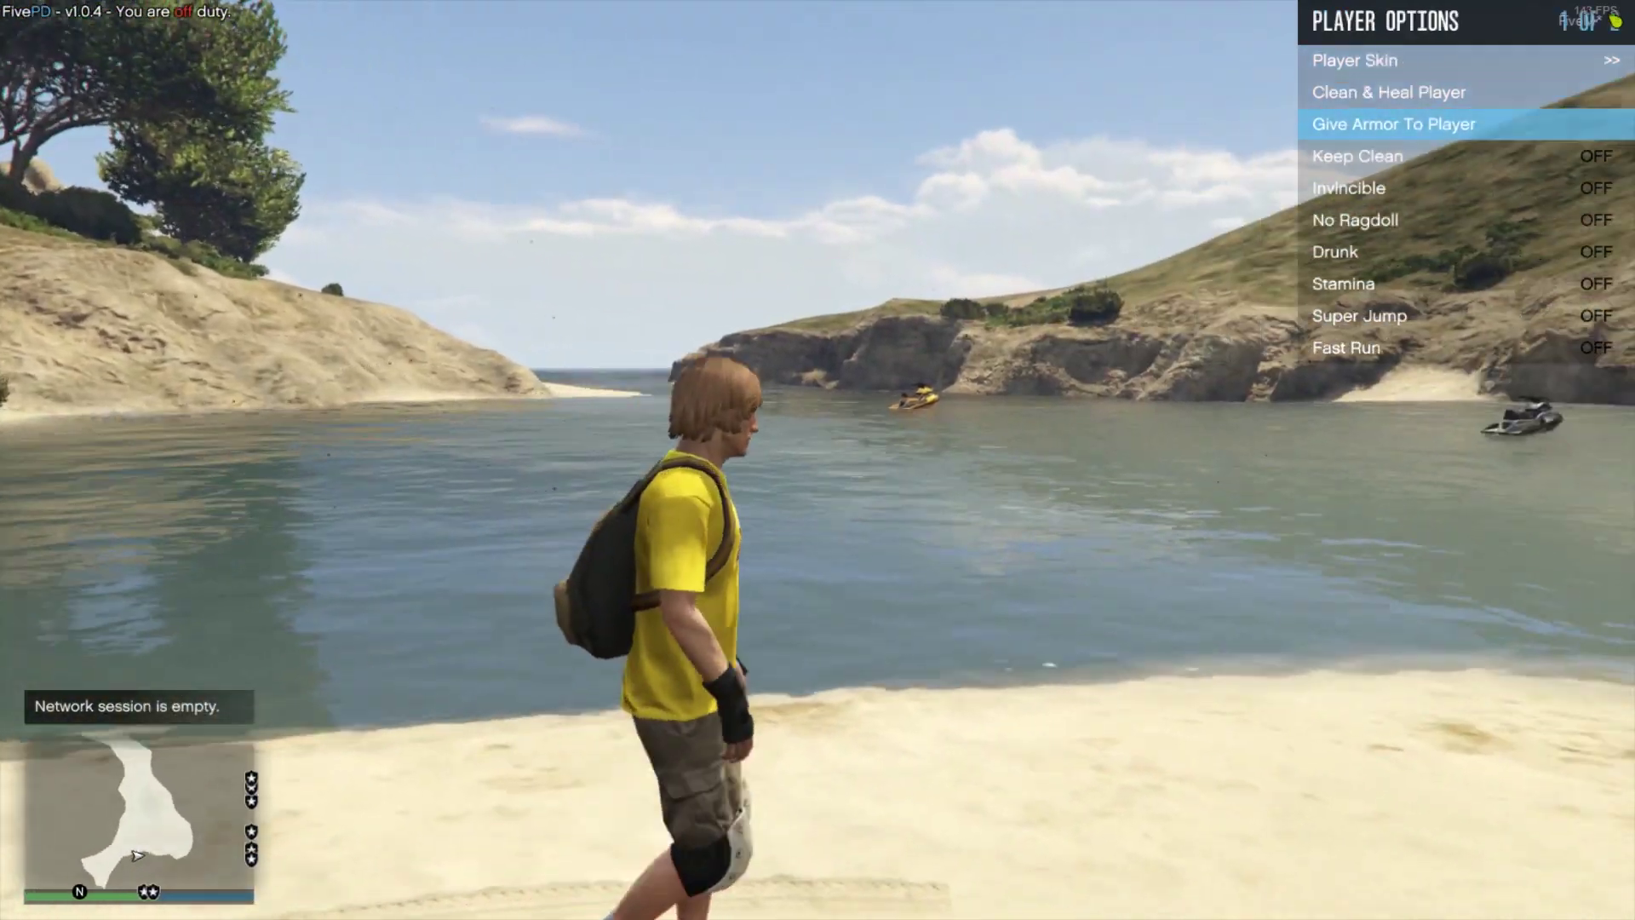
key(Down)
key(Down)
key(Down)
key(Up)
key(Up)
key(Down)
key(BackSpace)
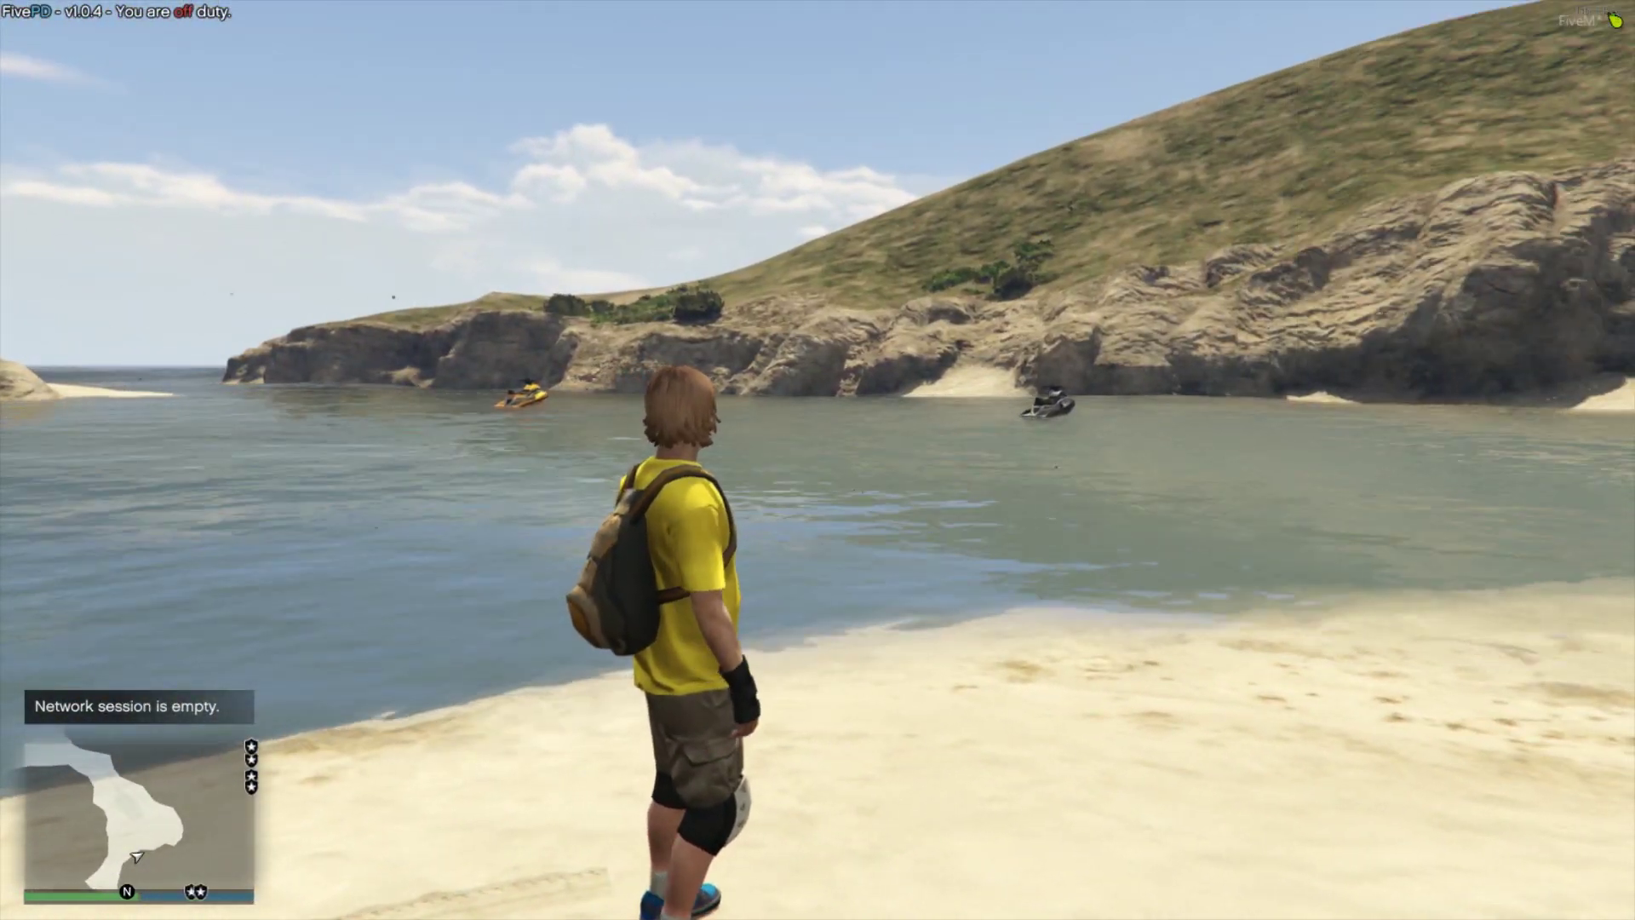
Step: Open the Lambda Menu's weapon options, give the player all weapons, and remove them all again
key(Down)
key(Return)
key(BackSpace)
key(Down)
key(Return)
key(Down)
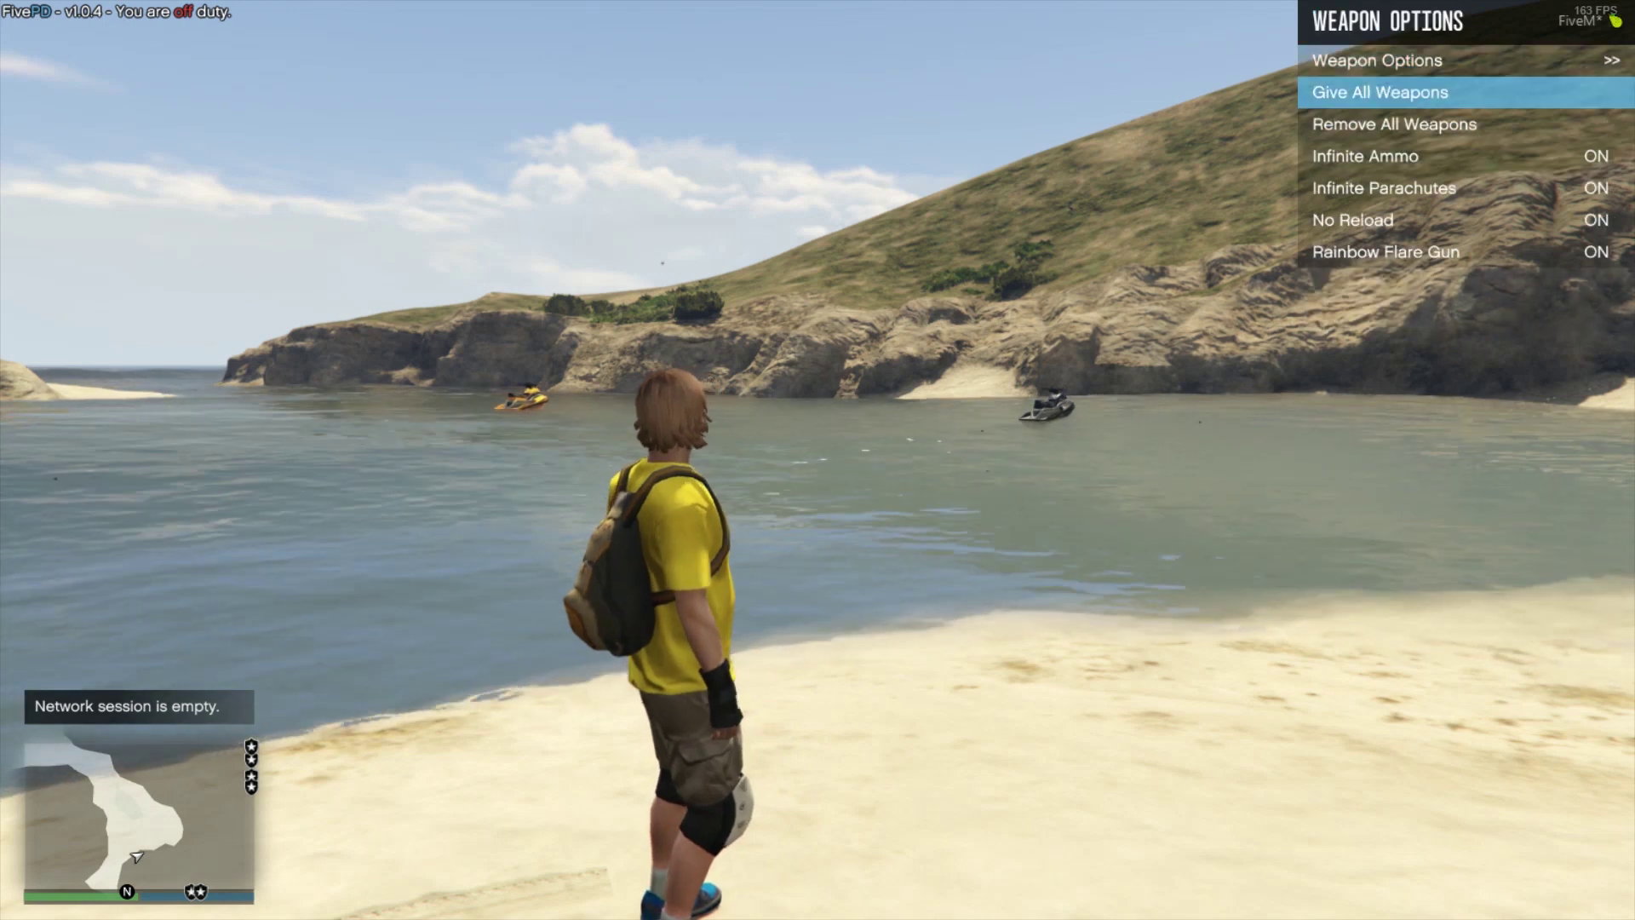
key(Down)
key(Up)
key(Return)
key(Down)
key(Return)
key(Up)
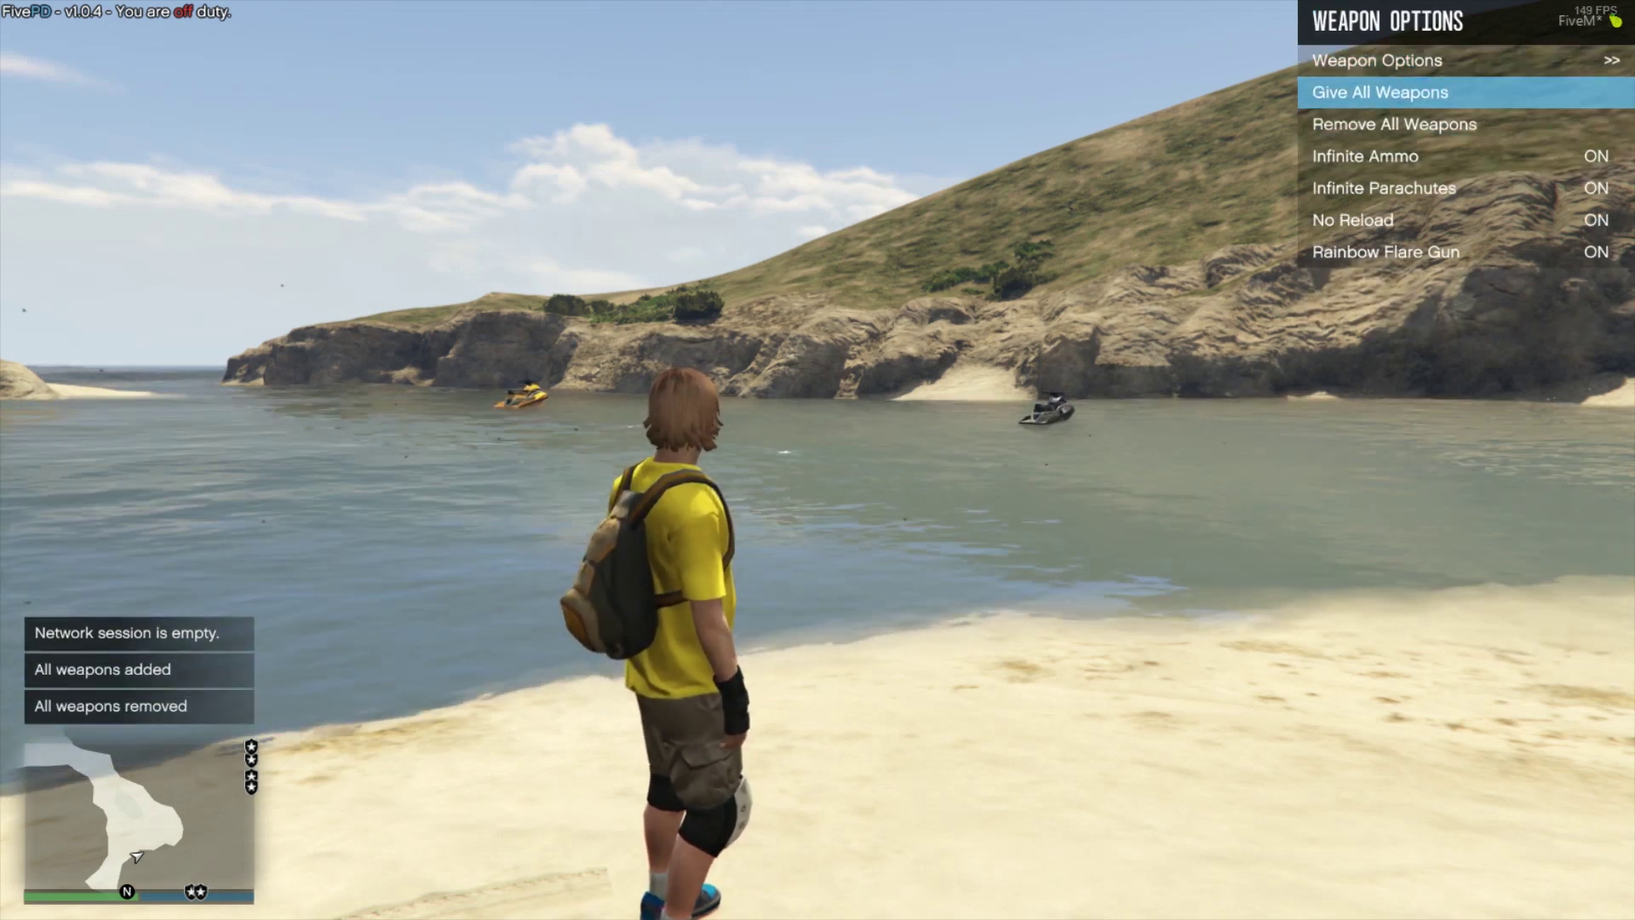
Step: Leave the Lambda Menu's weapon options and open the Weapons menu of the Simple Trainer
key(BackSpace)
key(BackSpace)
key(F3)
key(Up)
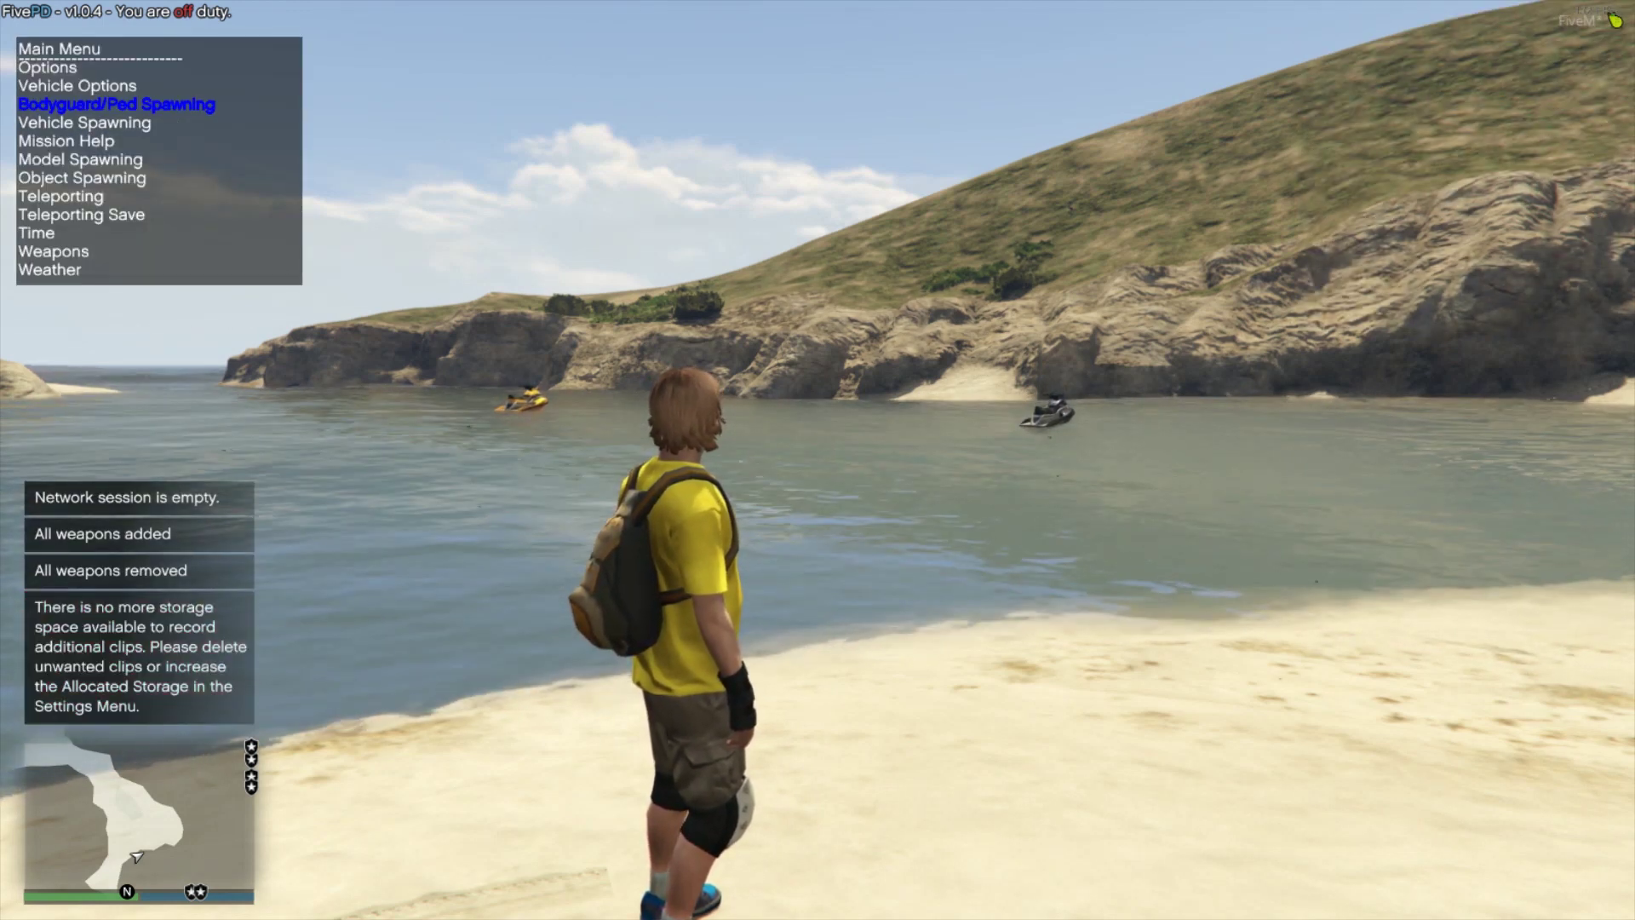
key(Down)
key(Down)
key(Down)
key(Down)
key(Down)
key(Down)
key(Down)
key(Down)
key(Return)
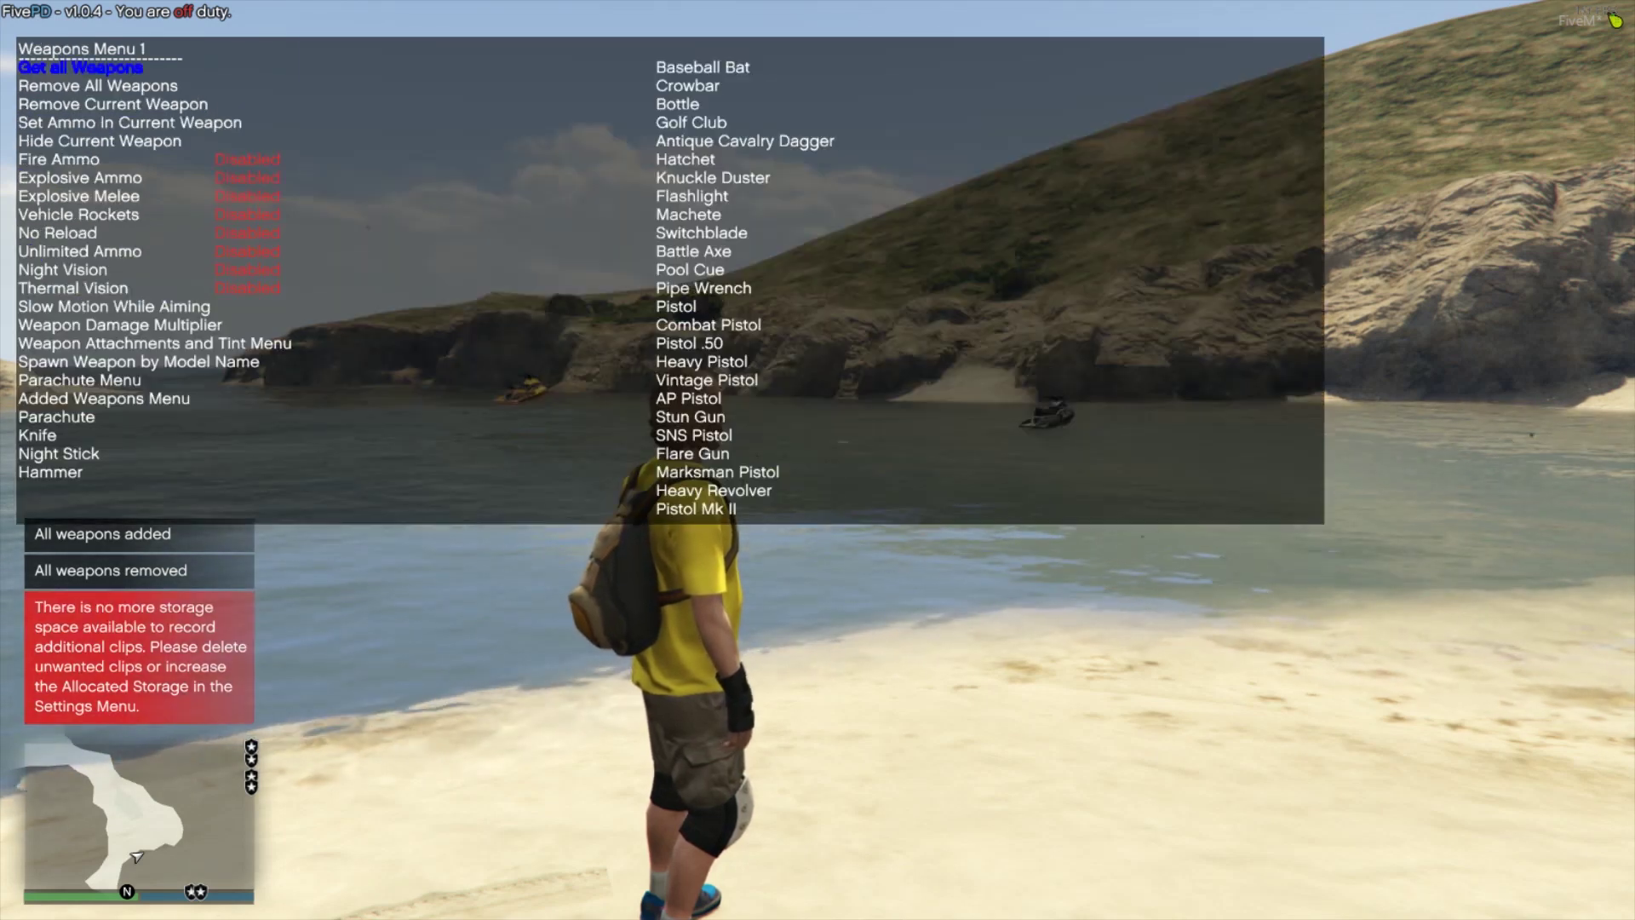
Step: Look through the Simple Trainer's weapon entries, such as Night Vision and Thermal Vision, and close the trainer
key(Down)
key(Down)
key(Down)
key(Down)
key(Down)
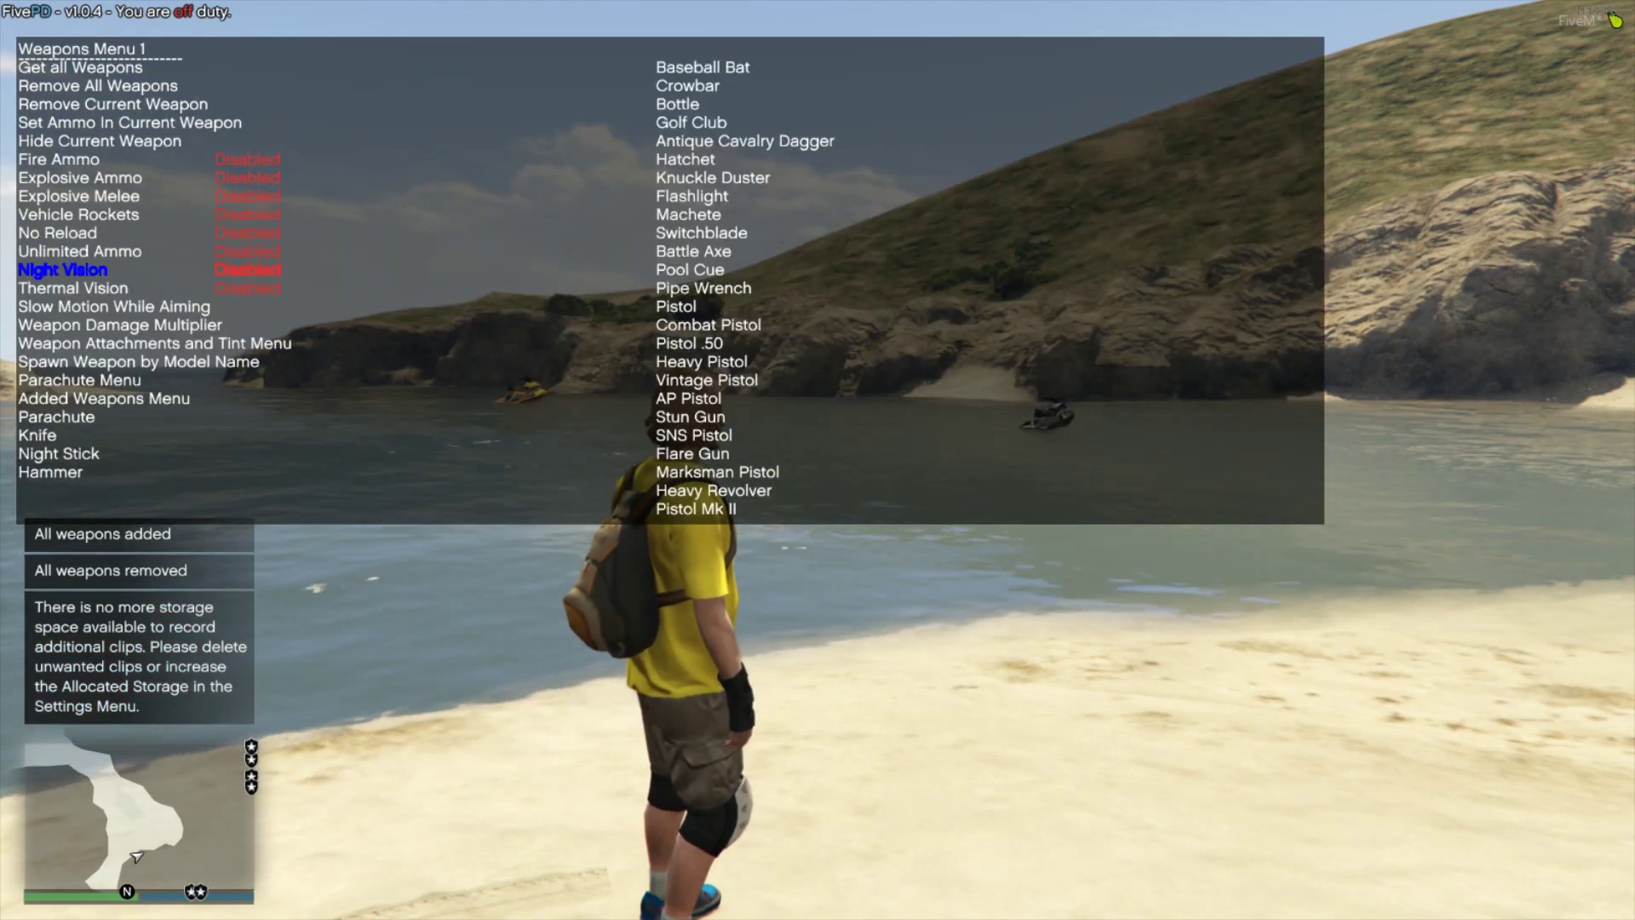
key(Down)
key(Down)
key(Down)
key(Down)
key(Down)
key(Down)
key(Down)
key(Up)
key(Up)
key(Up)
key(Up)
key(Up)
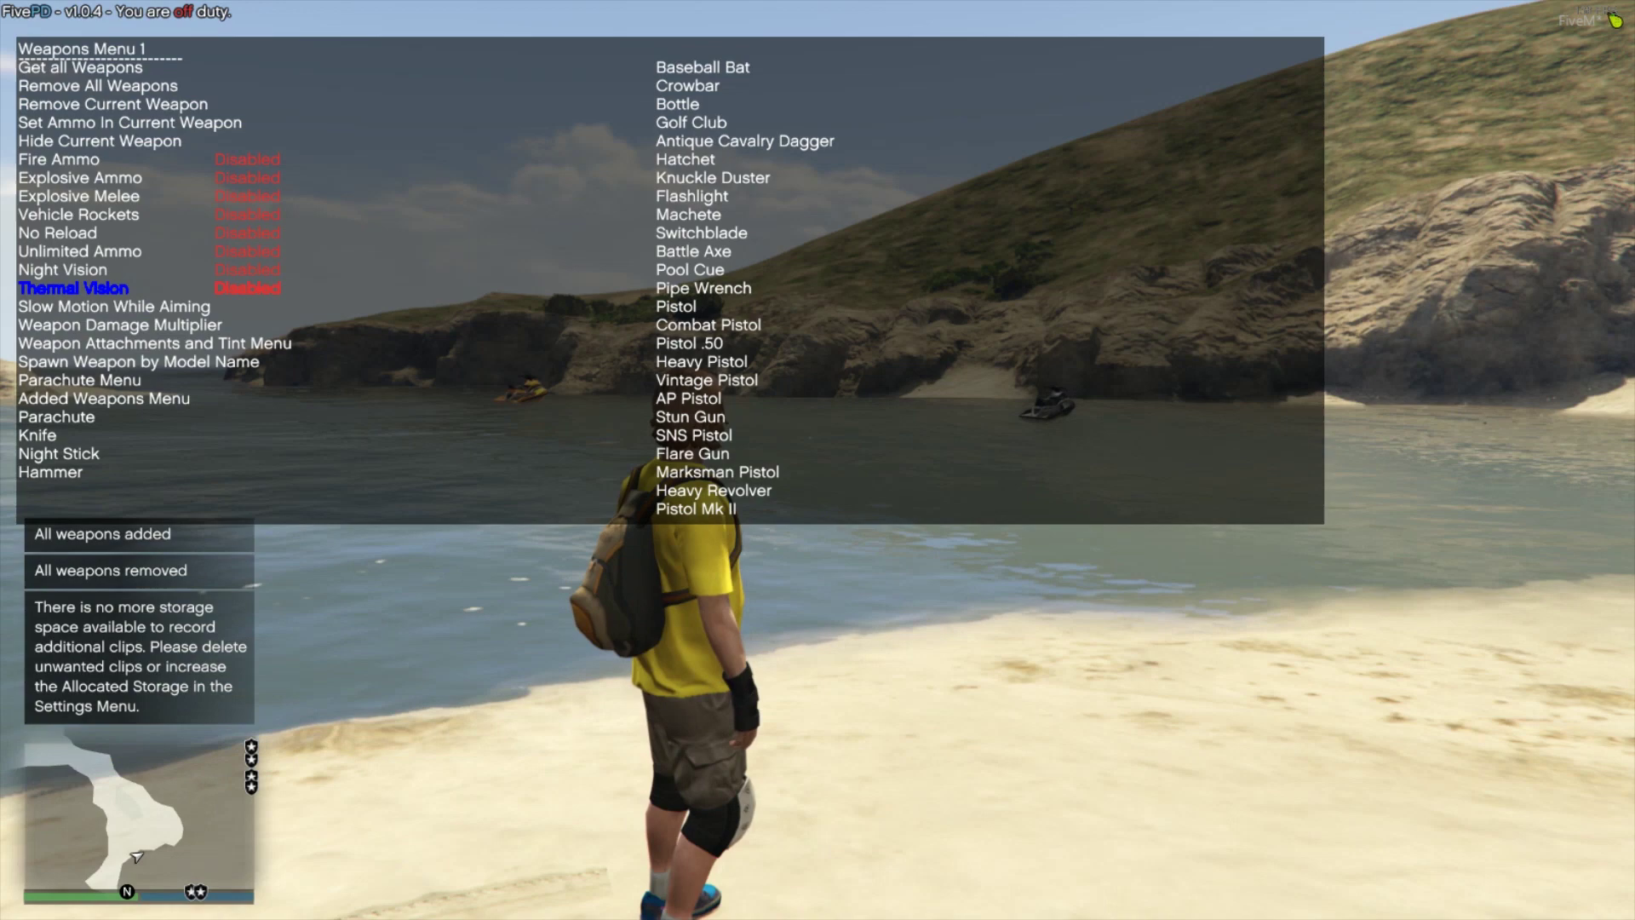
key(BackSpace)
key(BackSpace)
Step: Bring the Lambda Menu back up, look through its main categories from Actions to Settings, and close it
key(m)
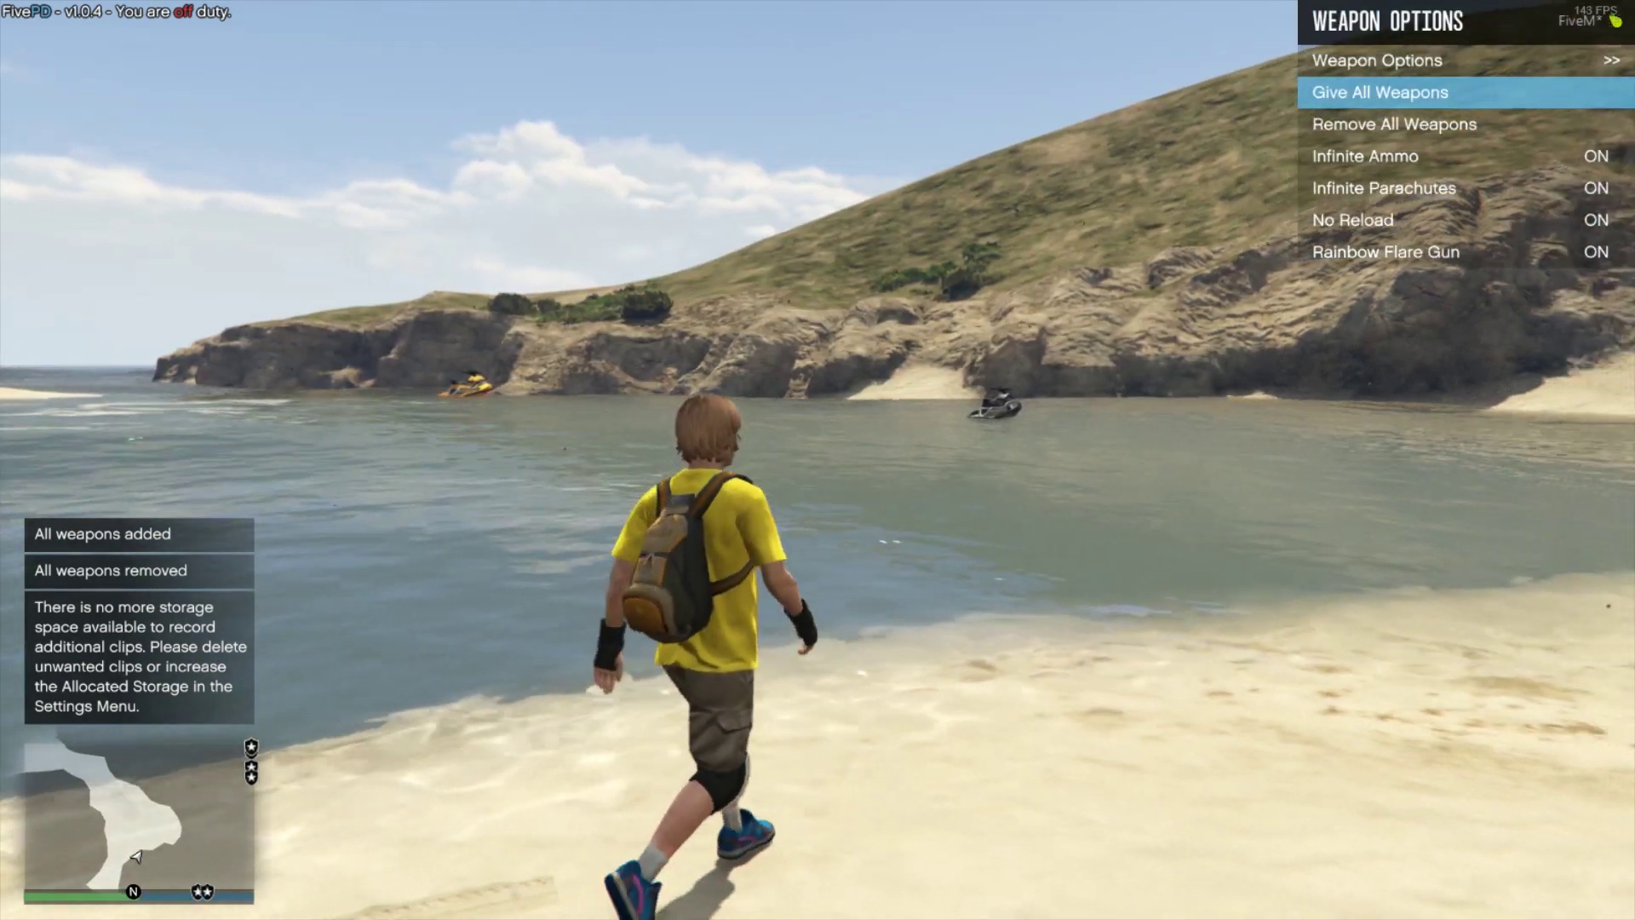
key(Down)
key(Down)
key(Down)
key(Down)
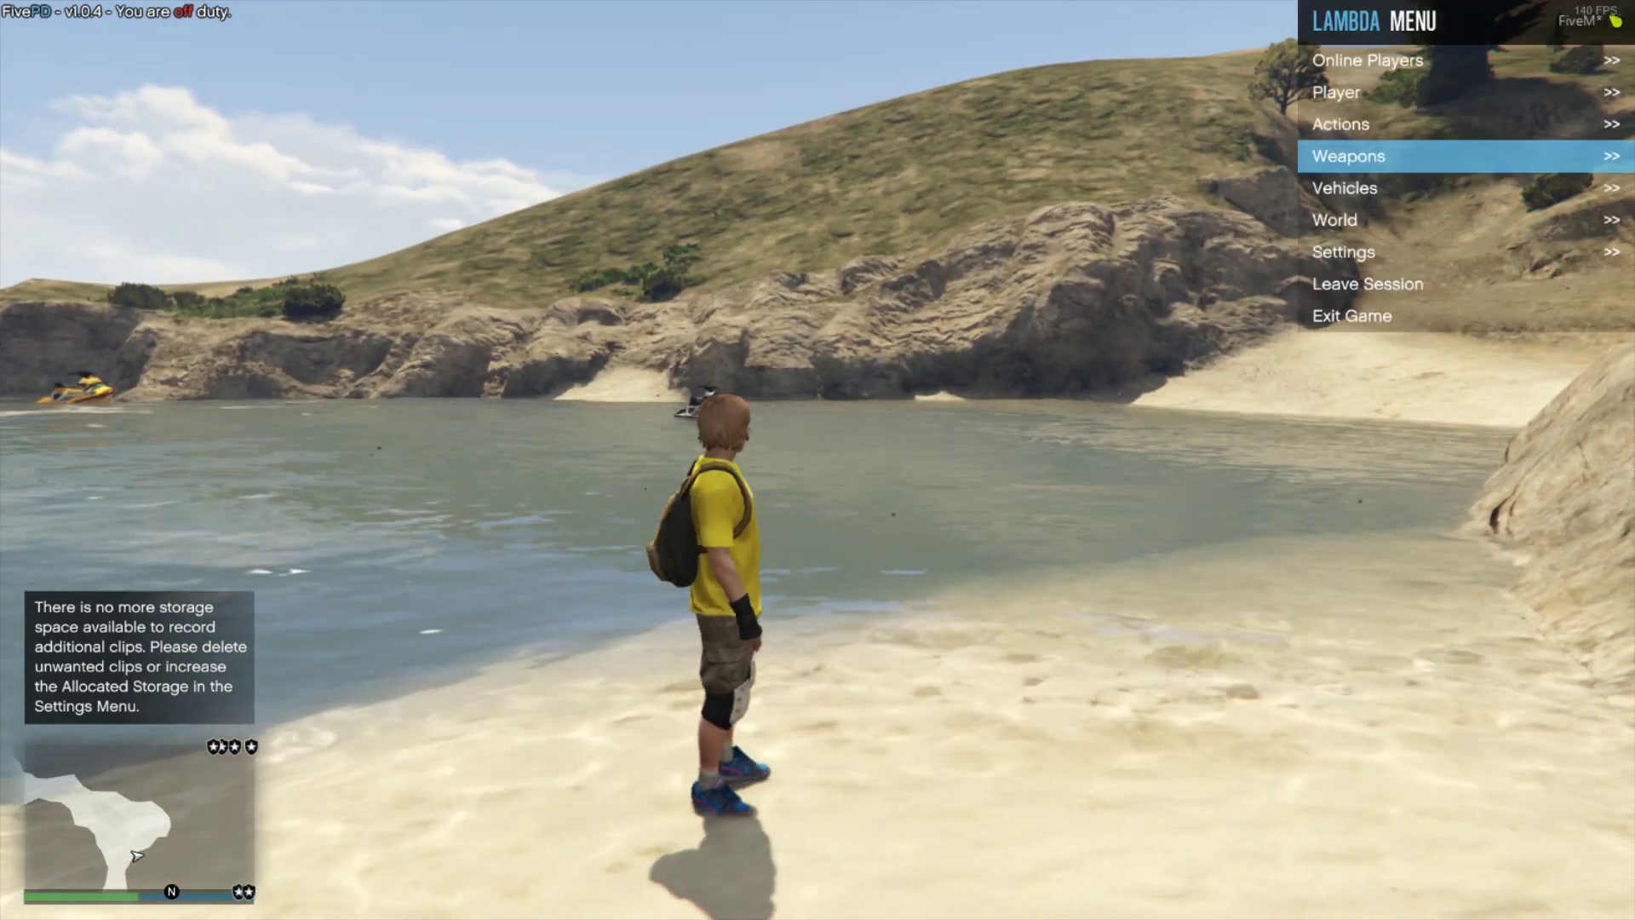
key(Down)
key(Down)
key(Down)
key(Up)
key(Up)
key(Up)
key(Up)
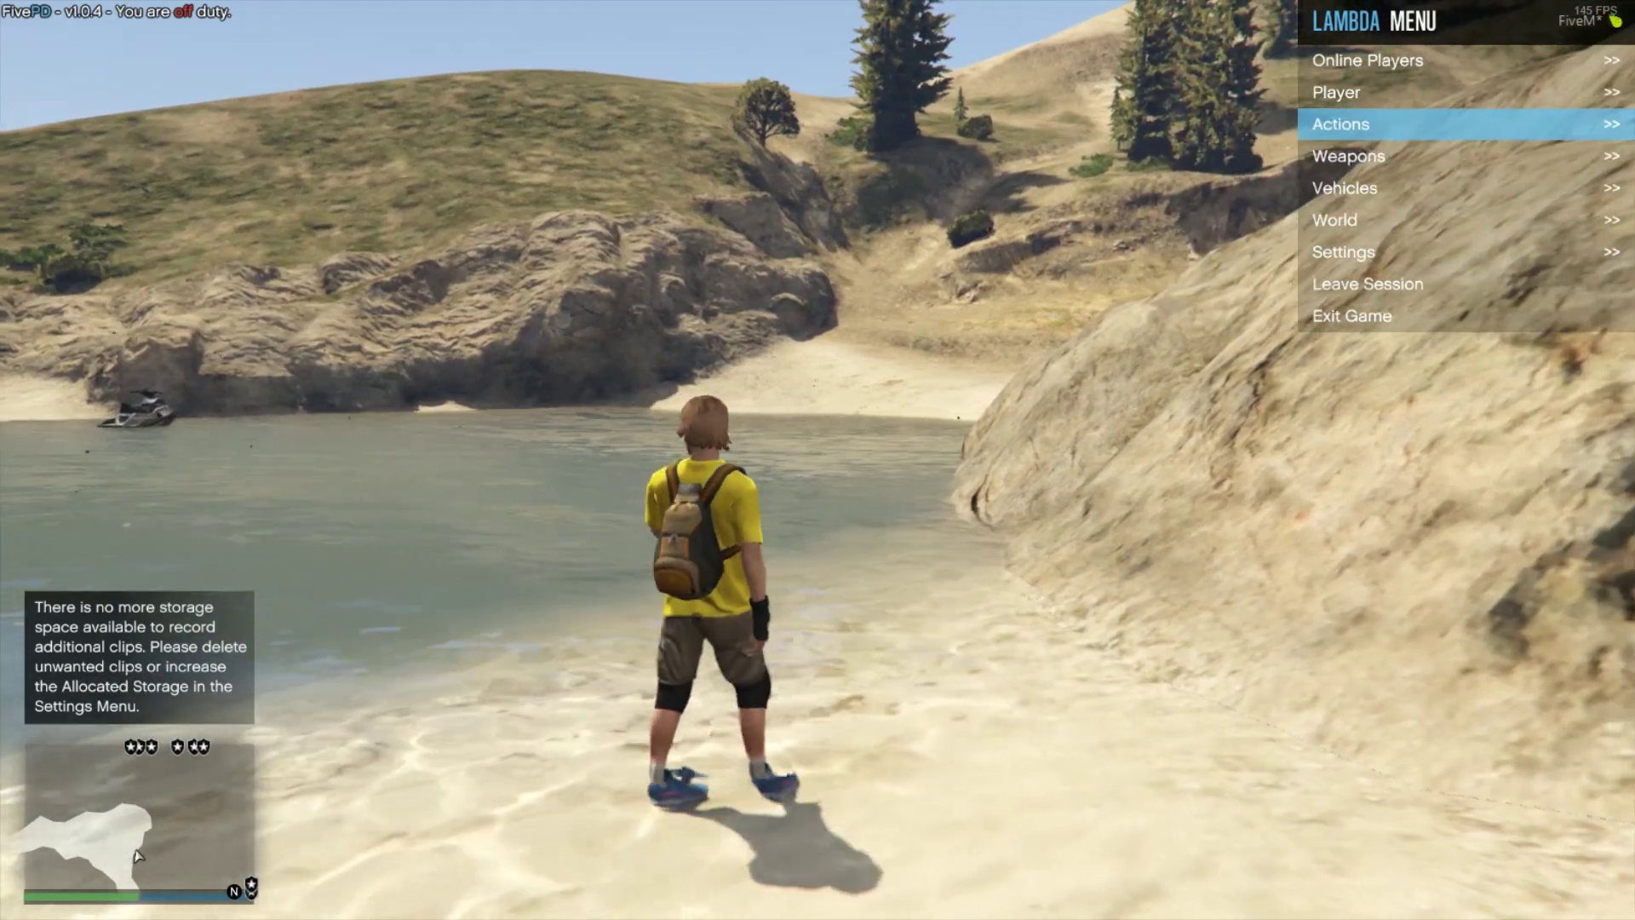
key(F4)
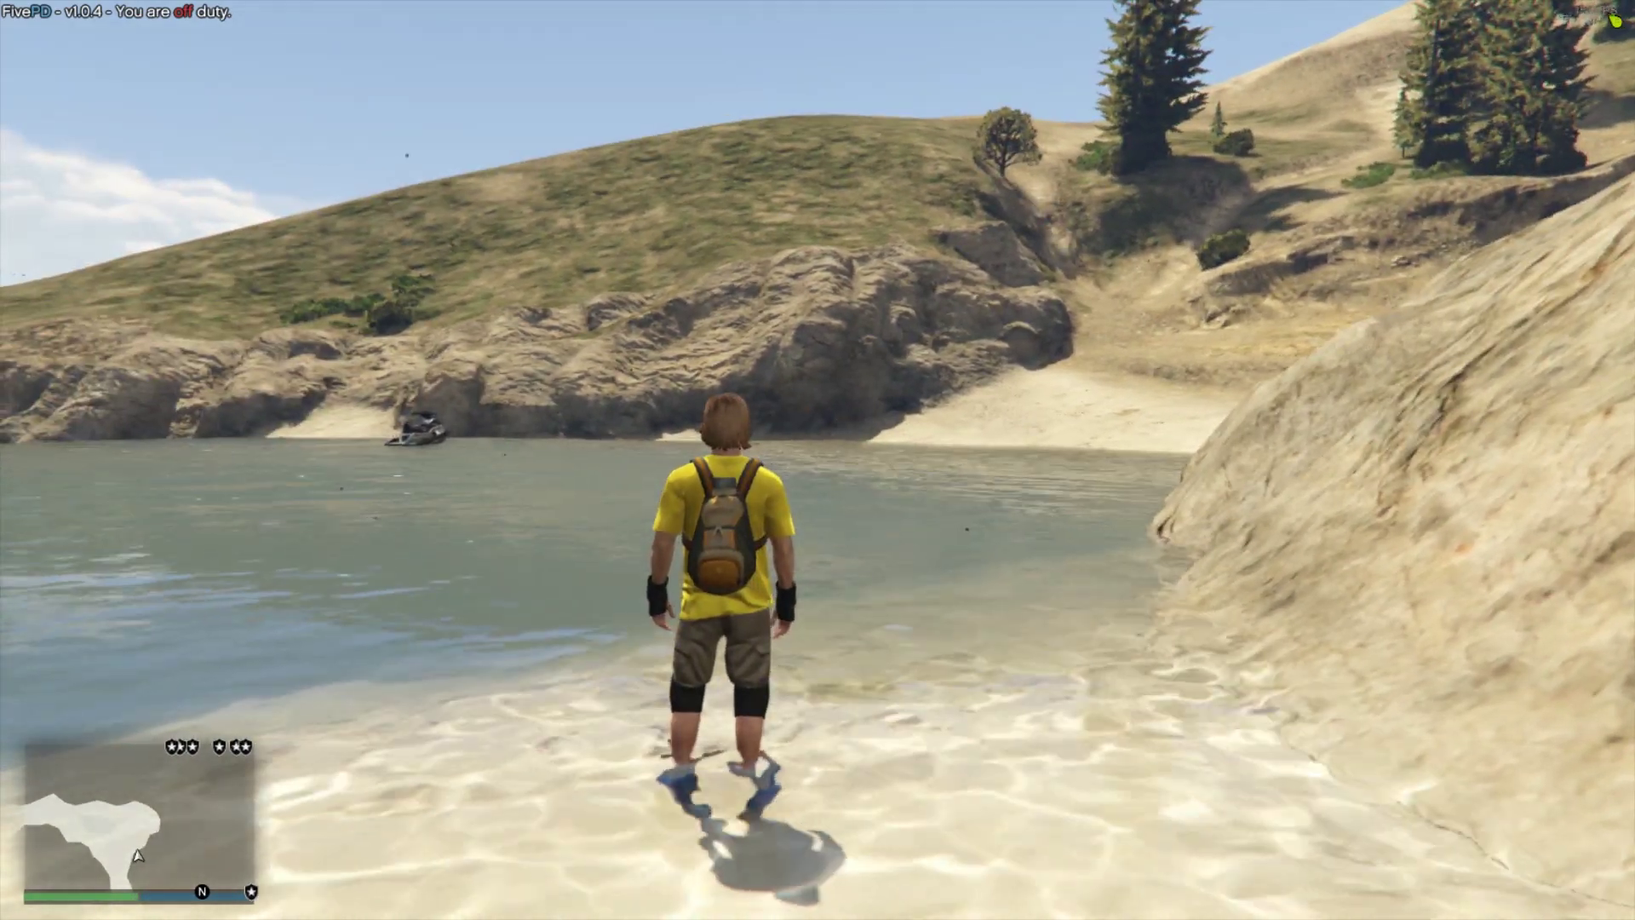
Step: Turn on the Lambda Menu's NoClip mode and fly from the beach over the hills at Ron Alternates Wind Farm
key(F2)
key(w)
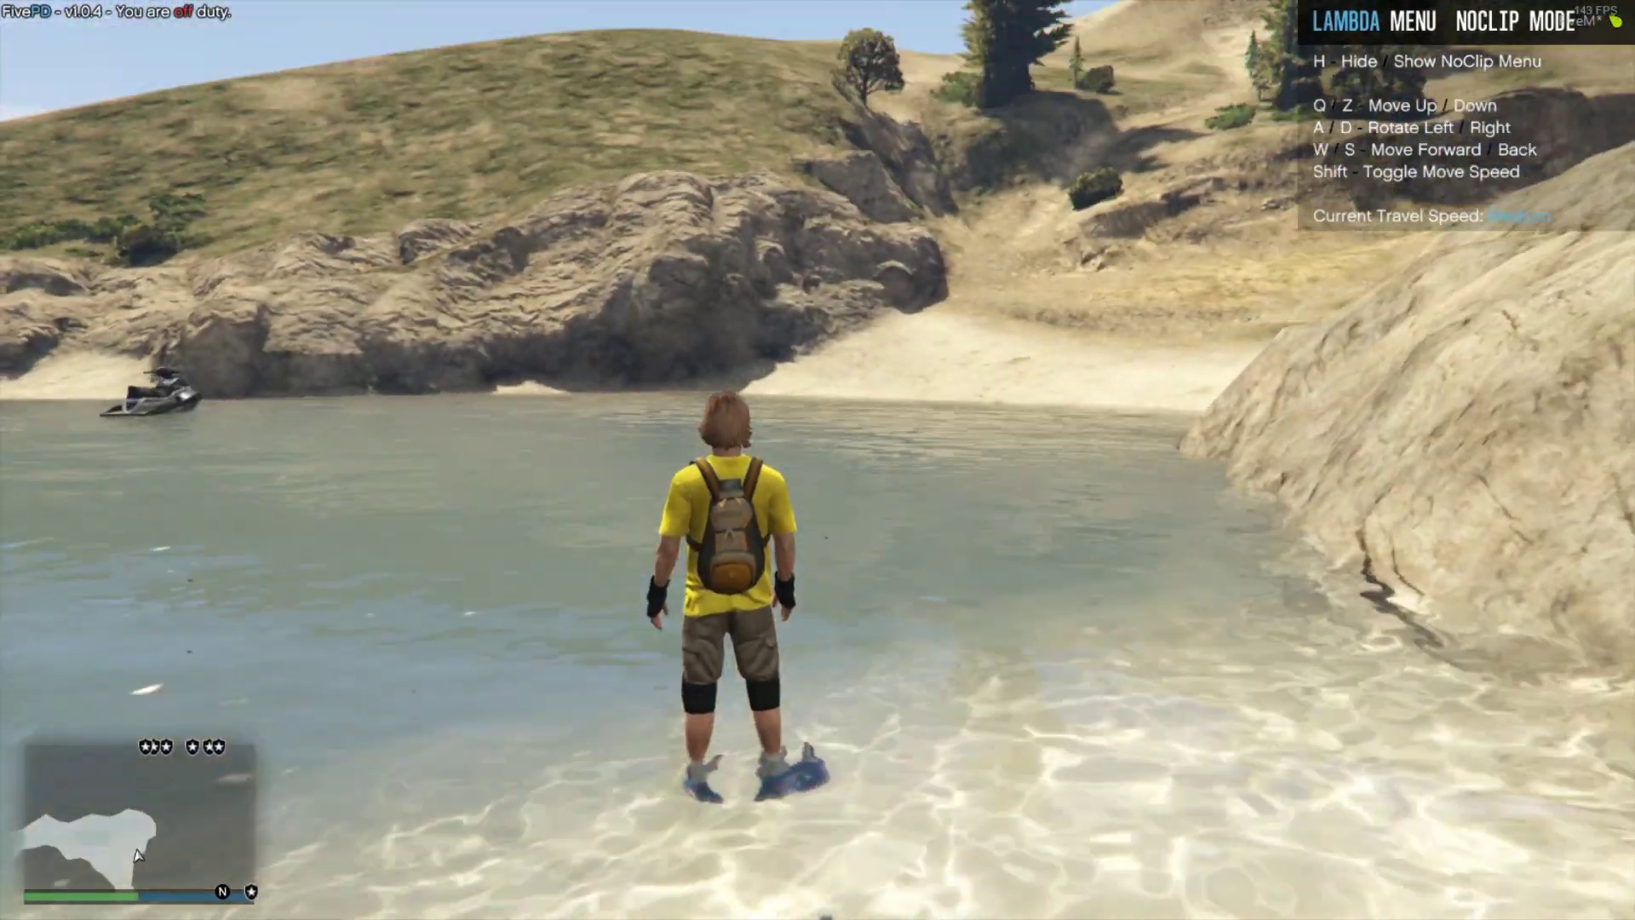
key(w)
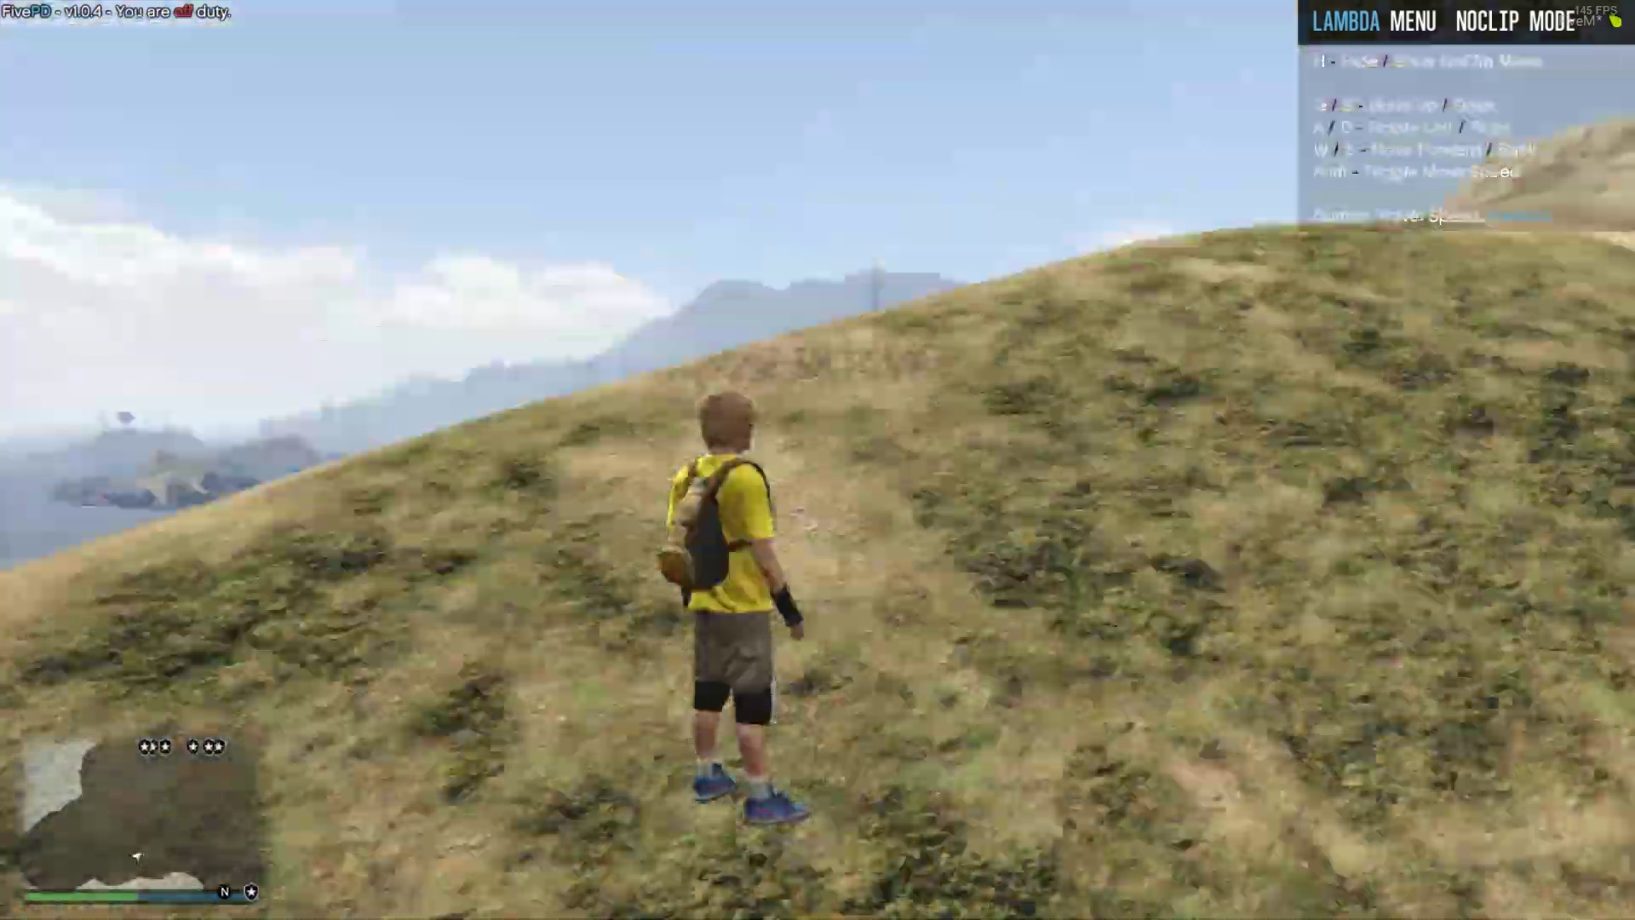
key(w)
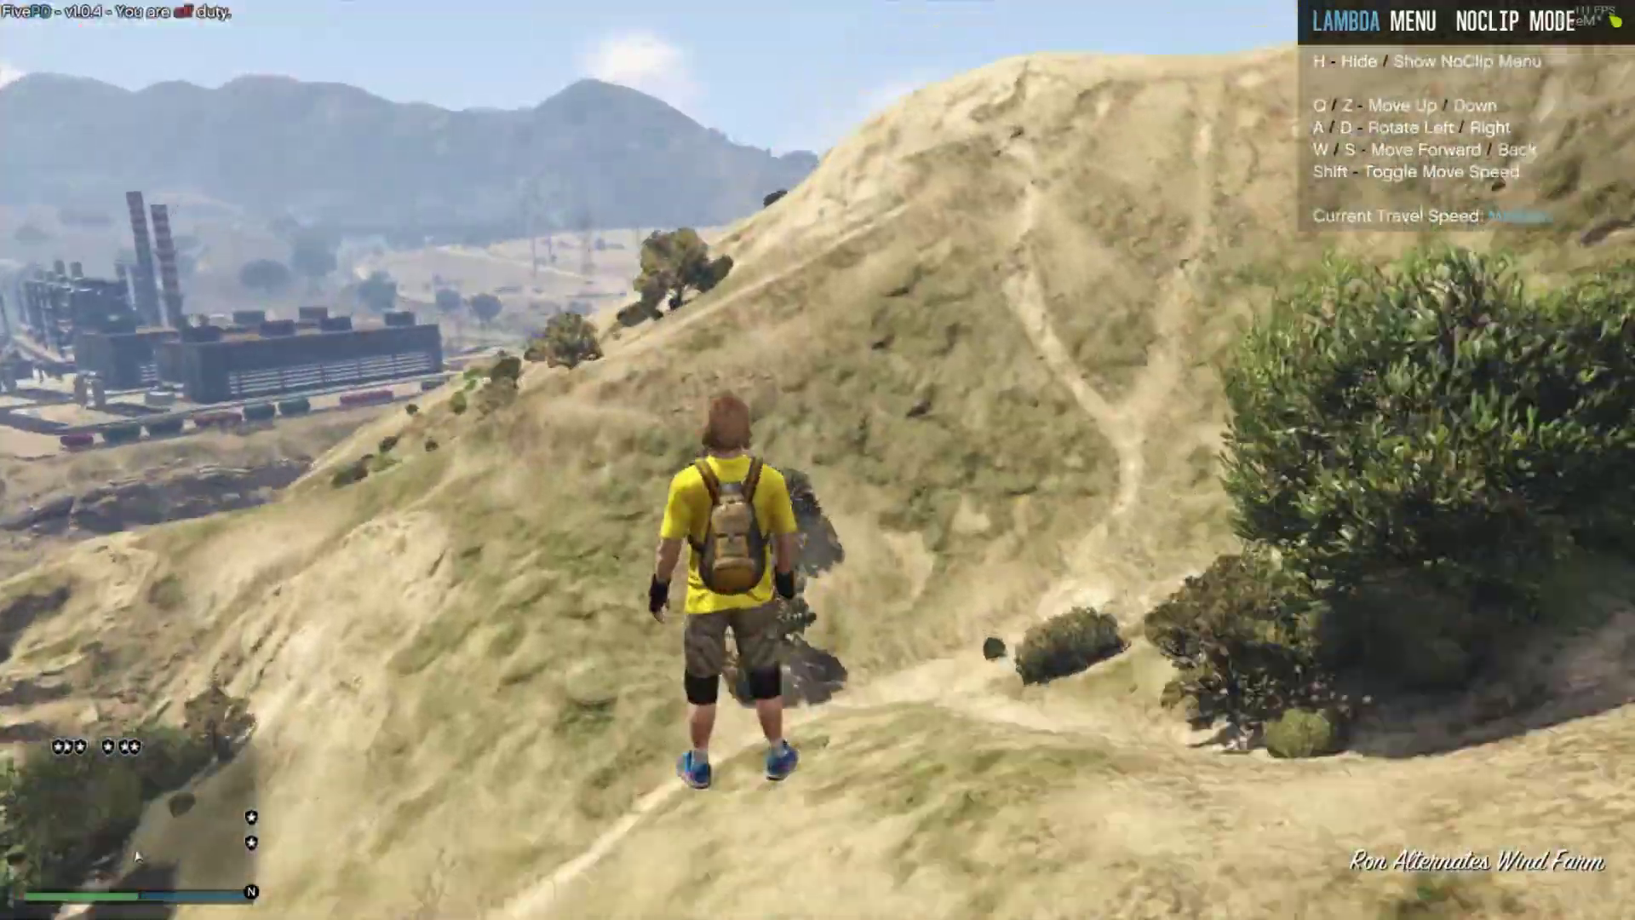
key(a)
key(w)
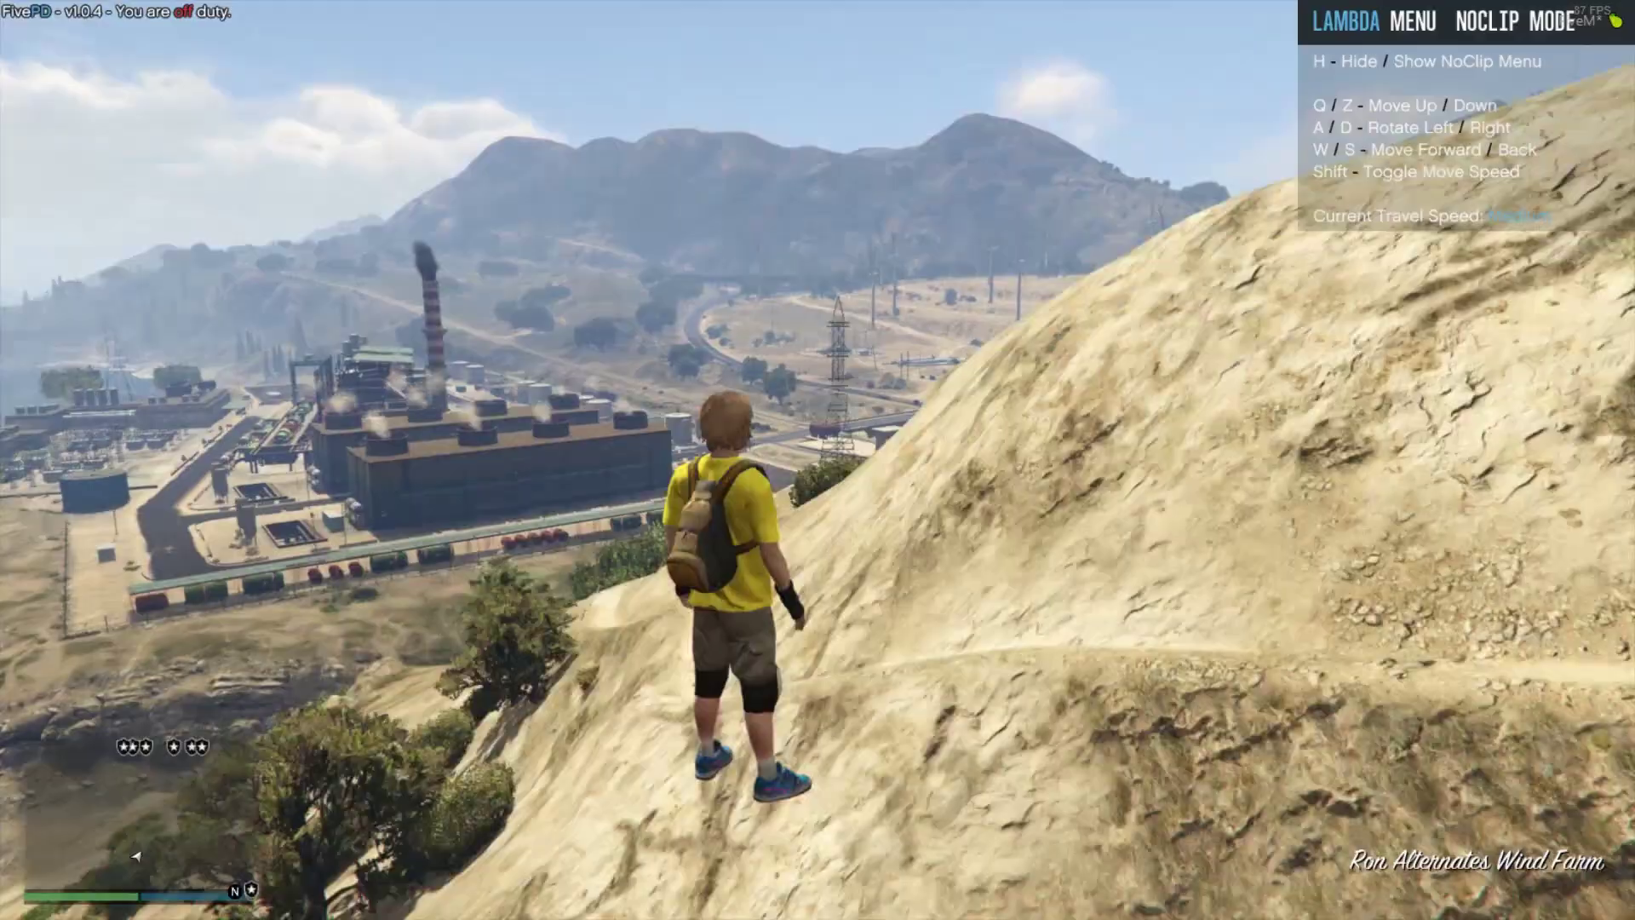
key(a)
key(d)
key(w)
key(a)
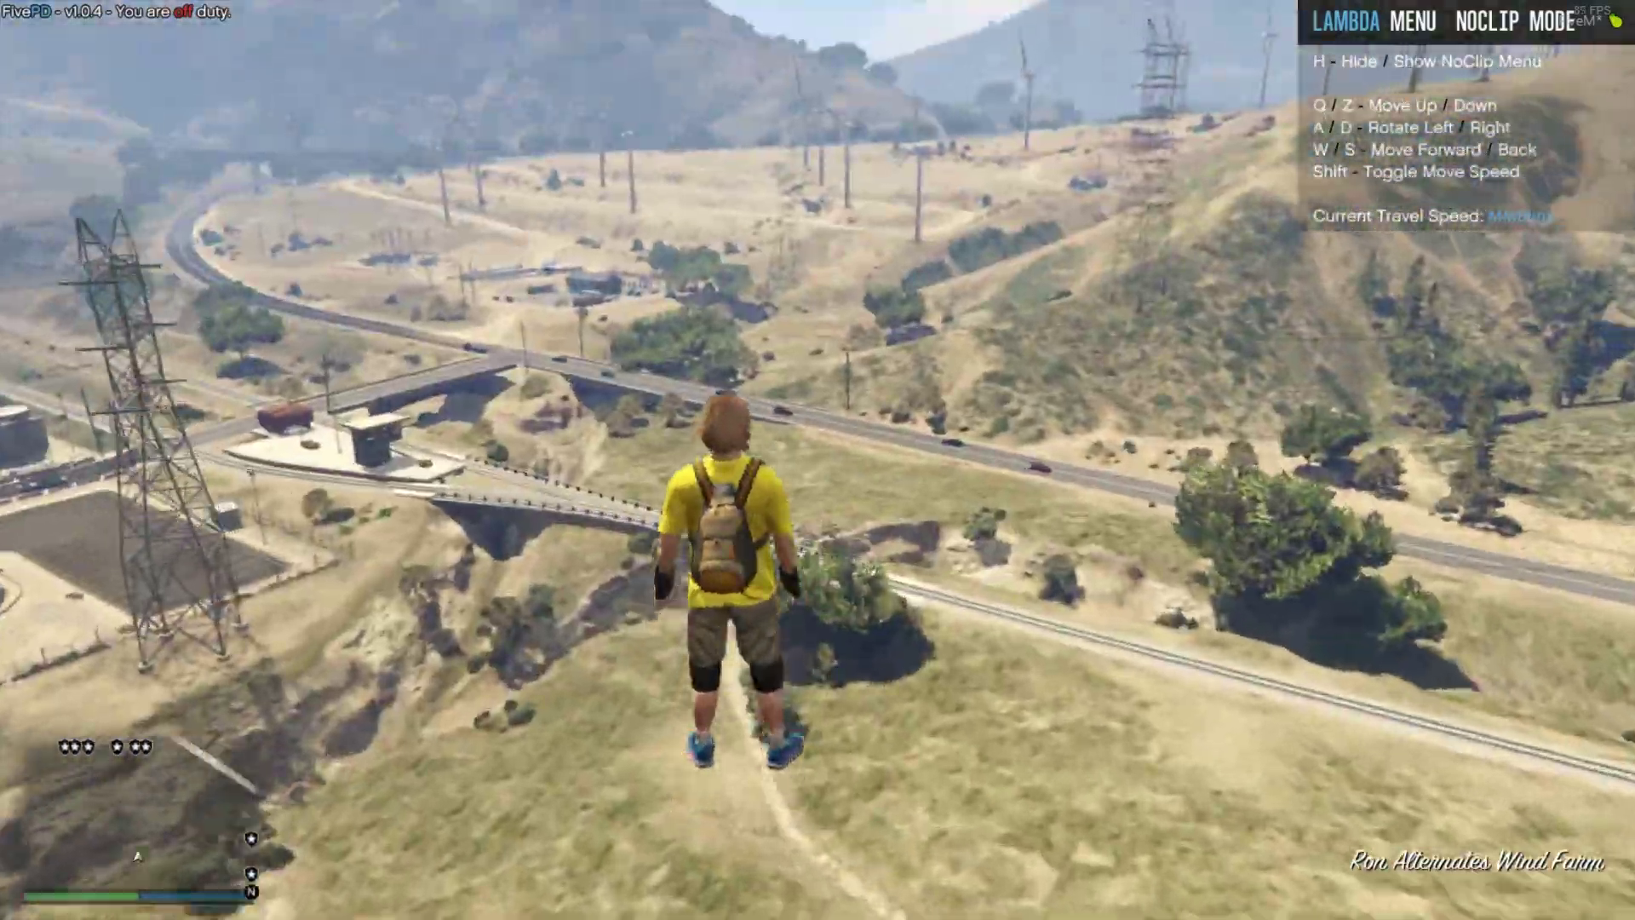
Step: Raise the NoClip travel speed to Extremely Fast and fly over Vinewood Hills to Burton
key(shift)
key(shift)
key(d)
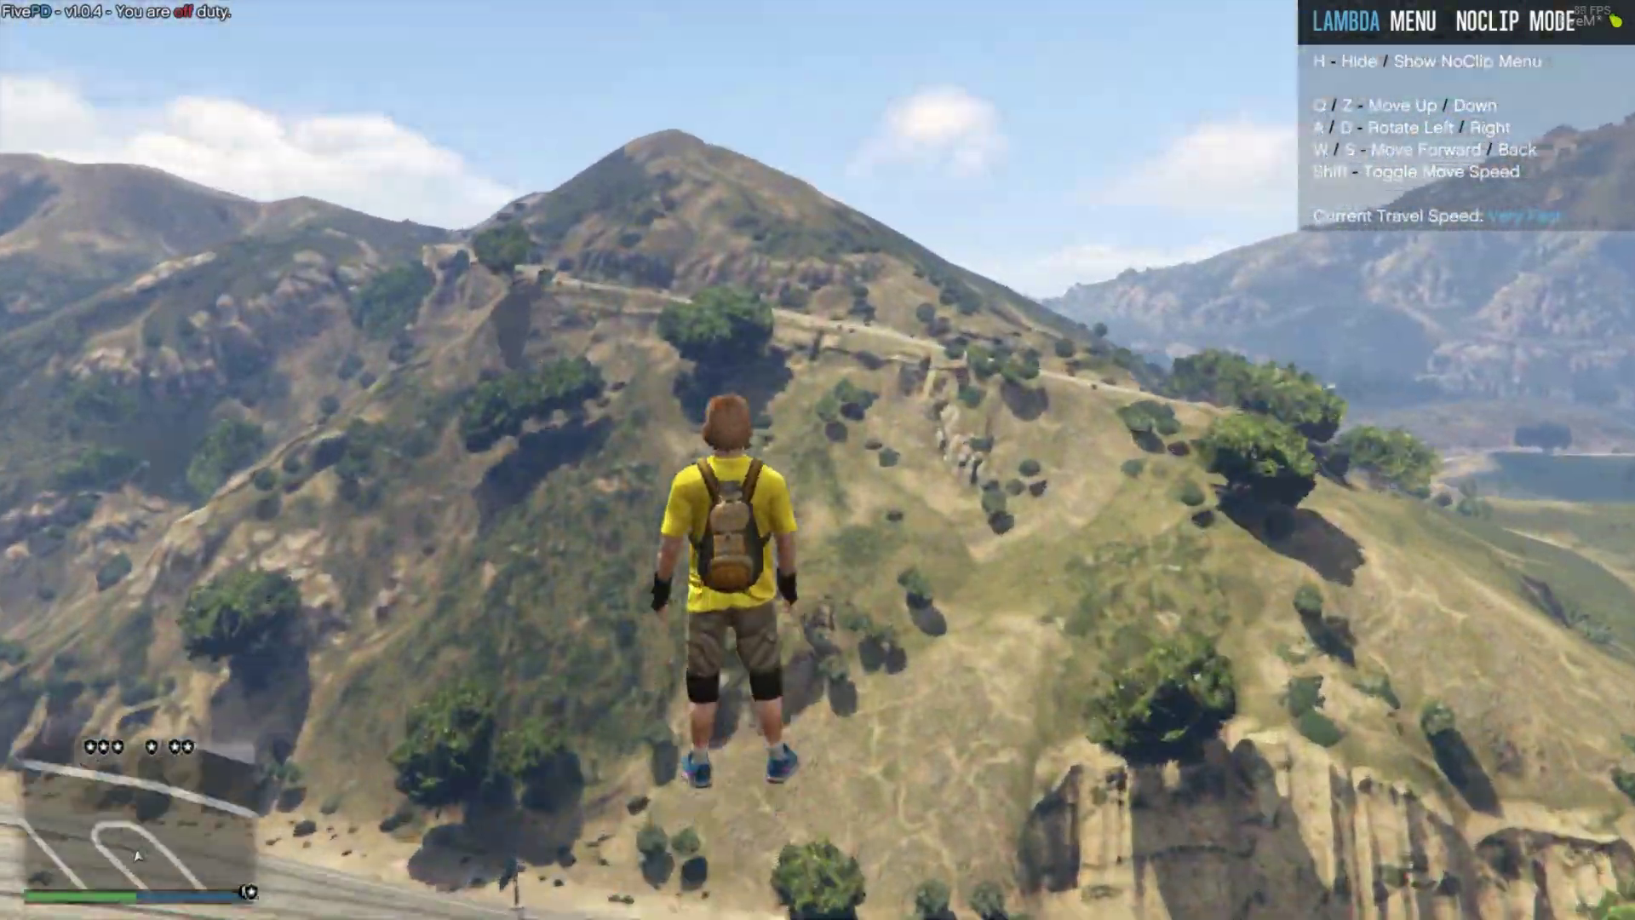
key(shift)
key(w)
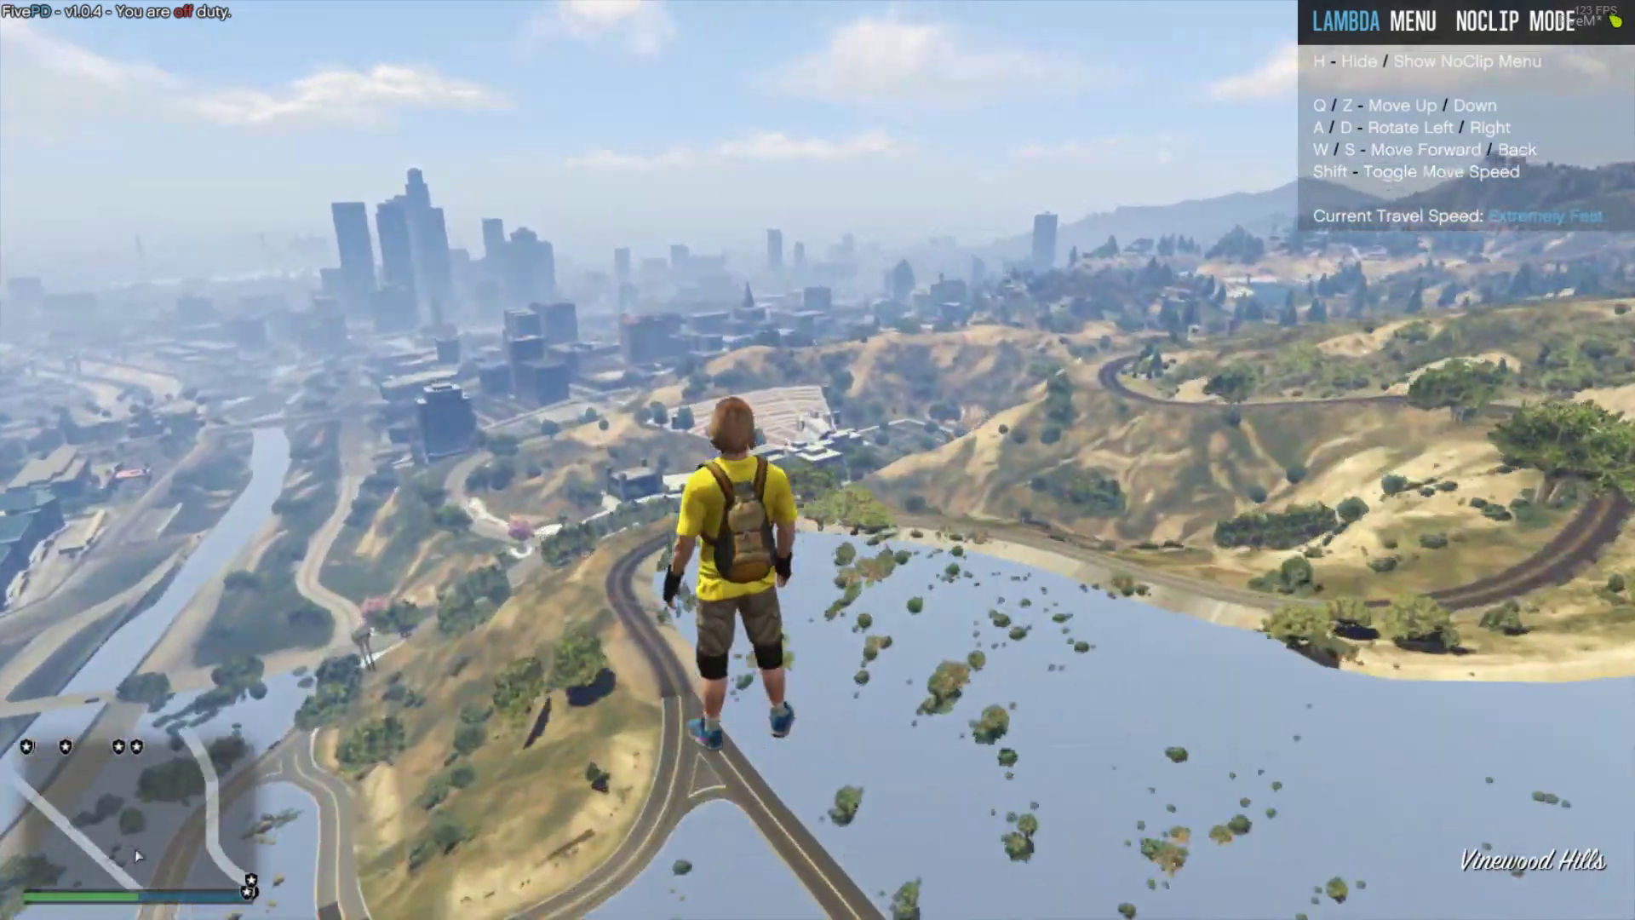
key(w)
key(d)
key(w)
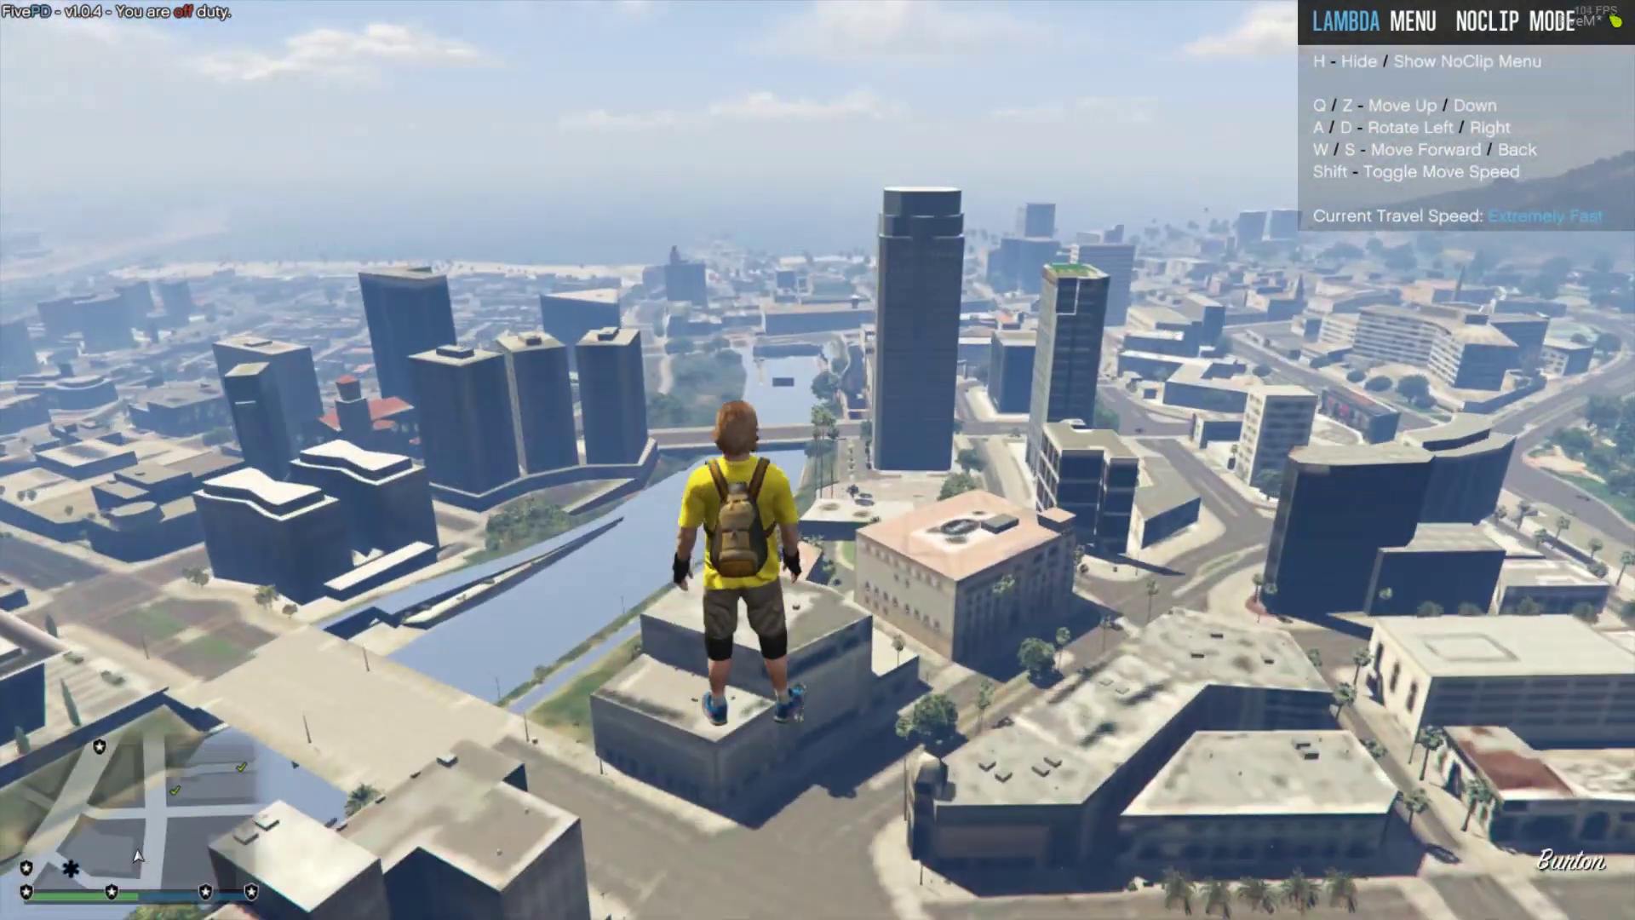
Step: Set the NoClip travel speed to Medium, descend onto the Del Perro Freeway, and turn NoClip mode off
key(w)
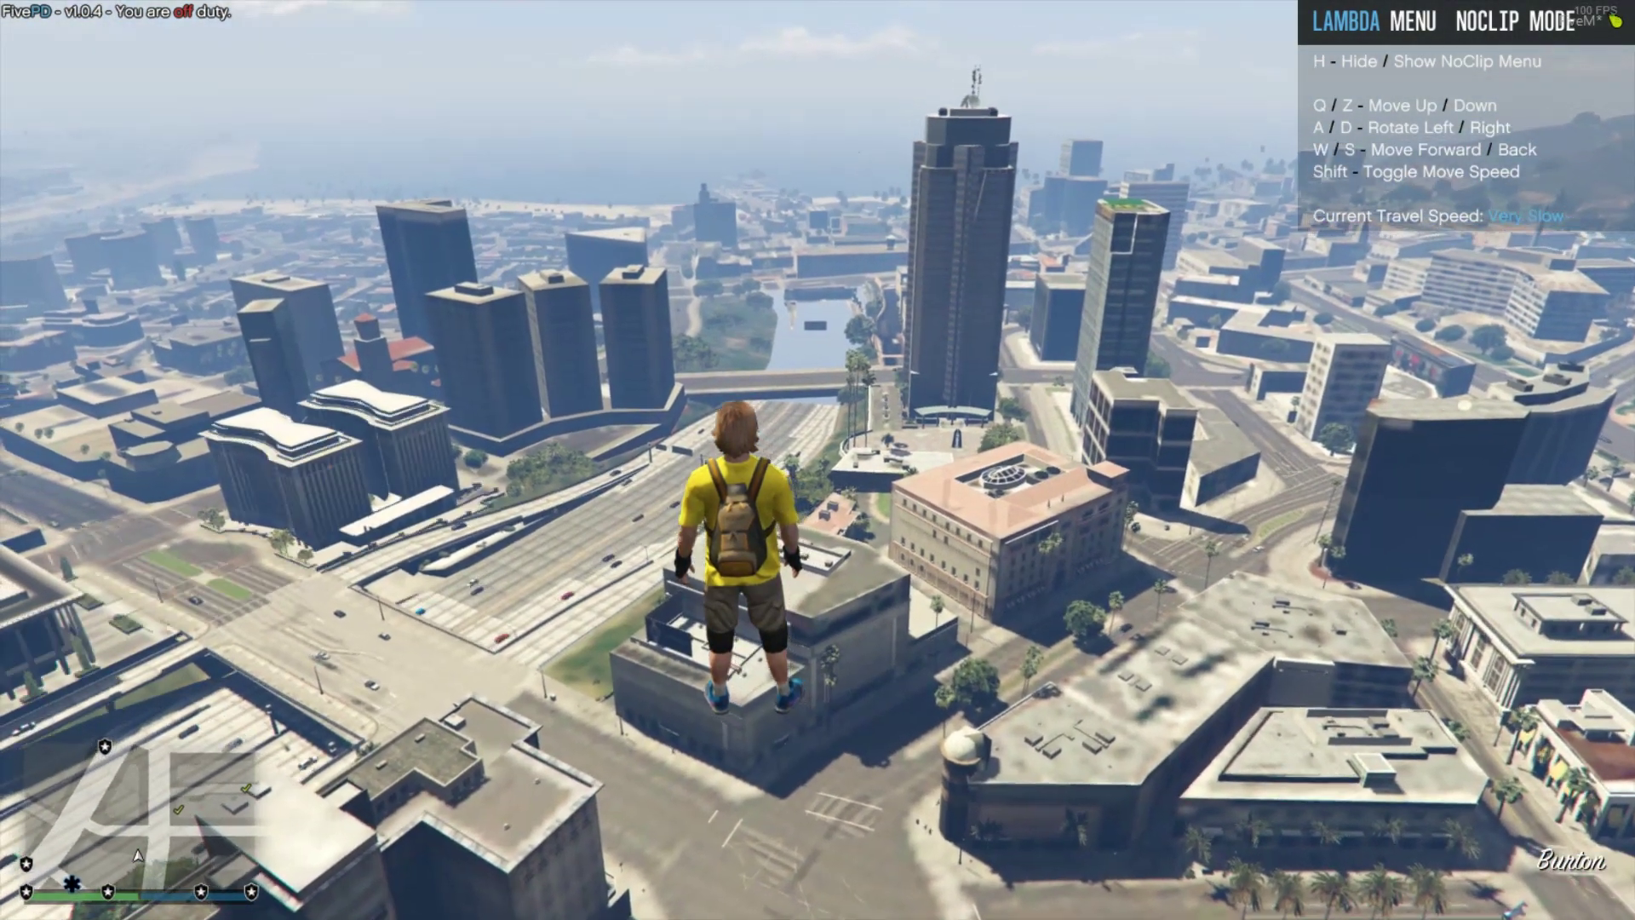
key(w)
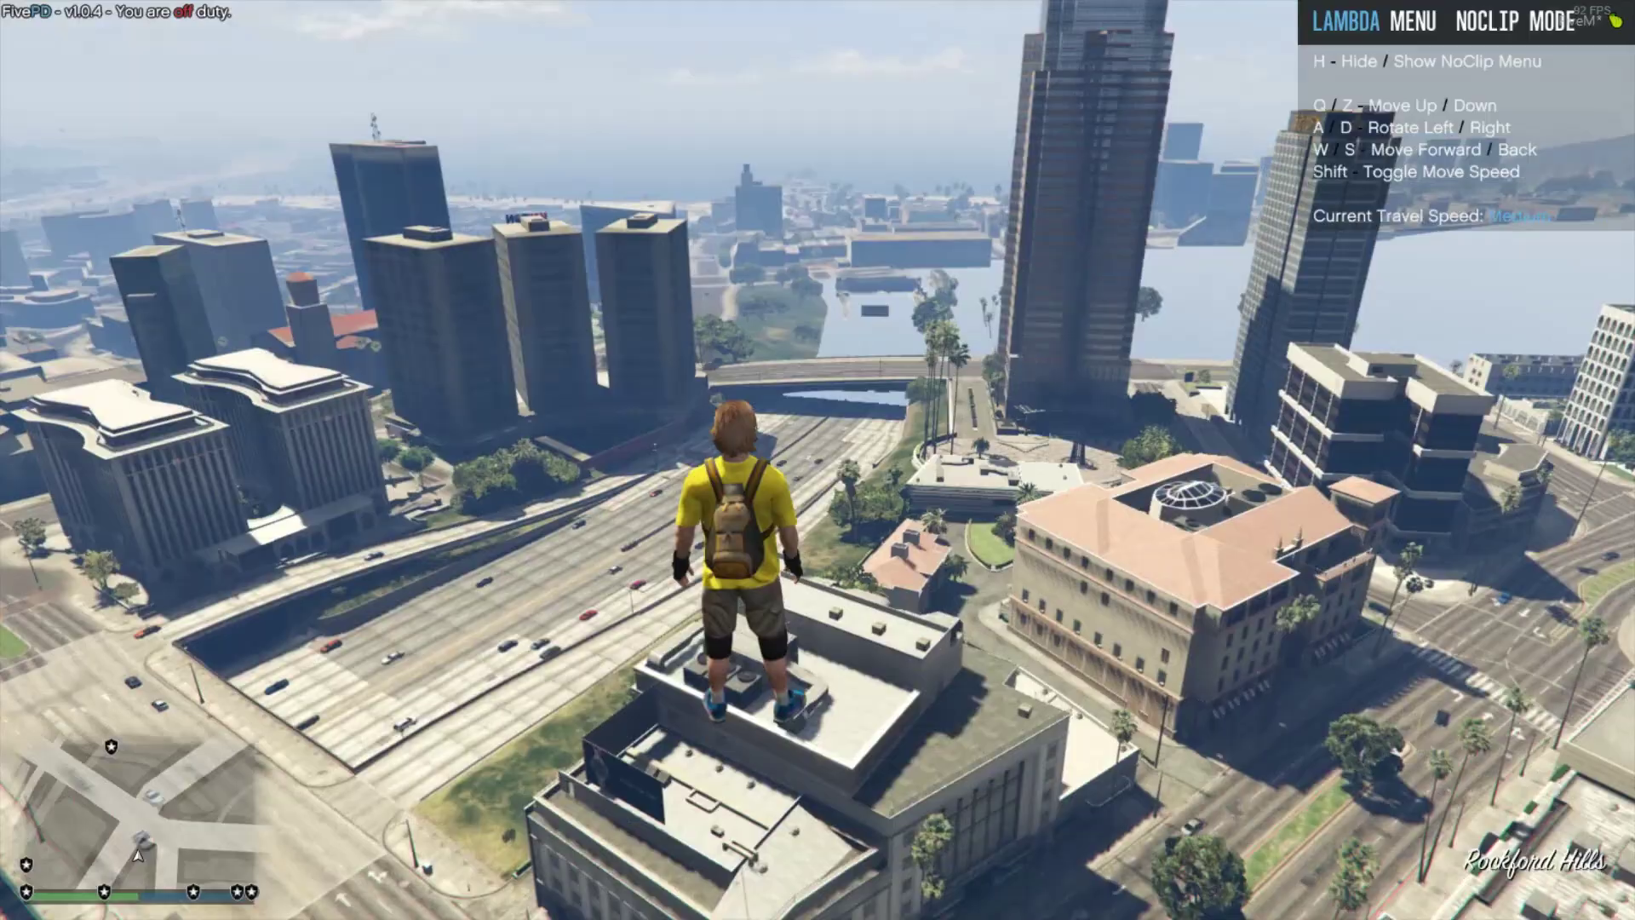
key(w)
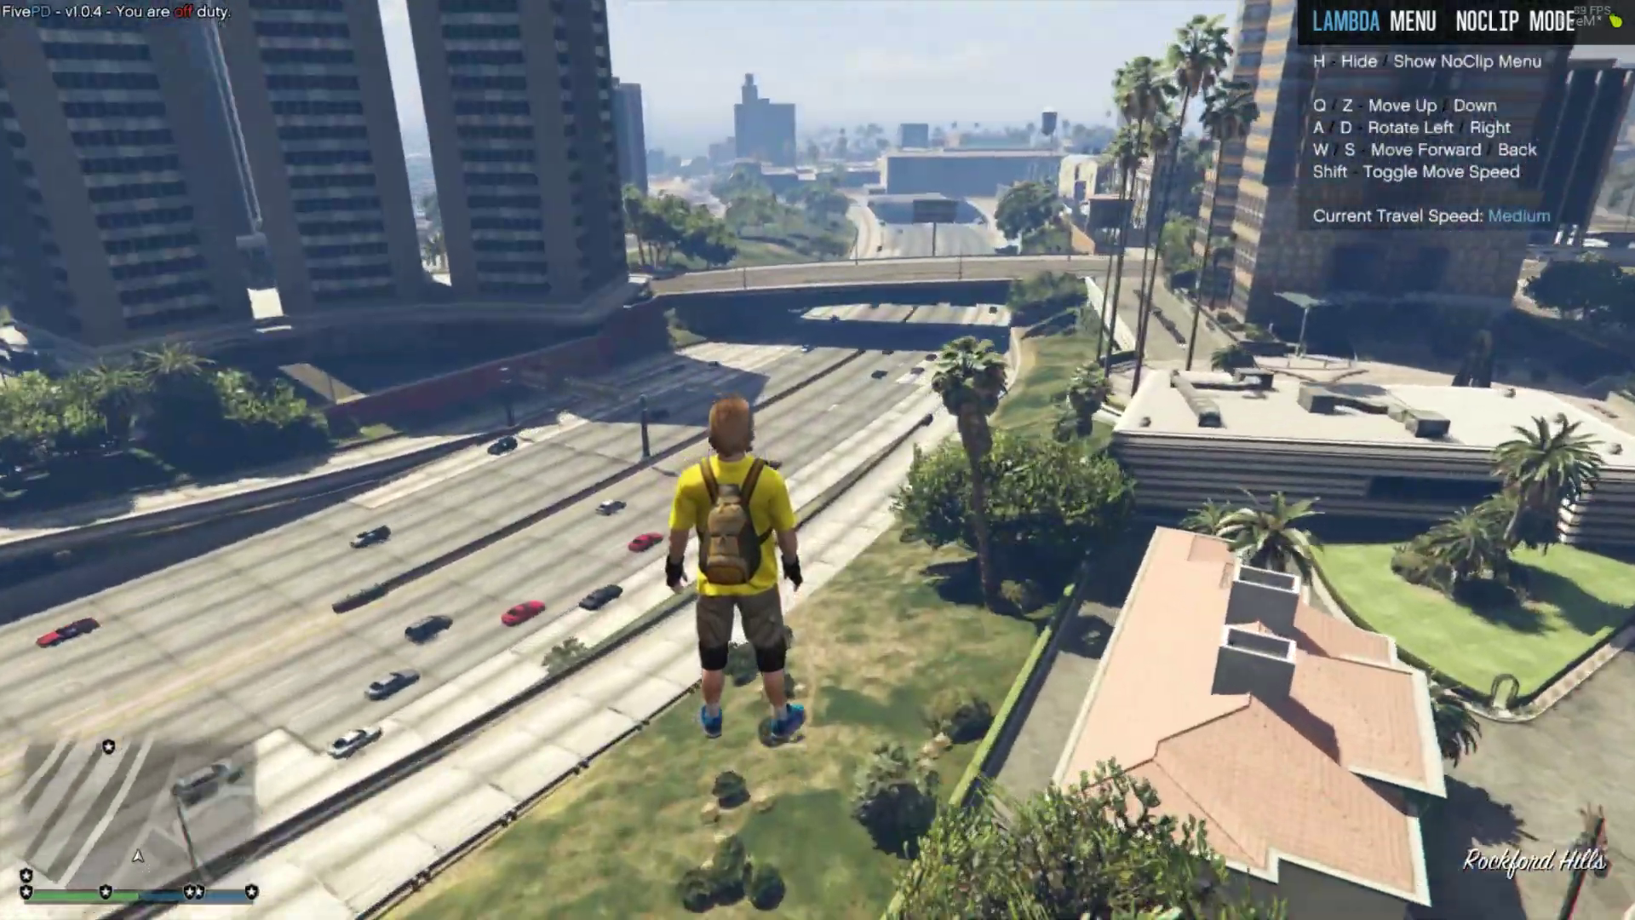
key(w)
key(z)
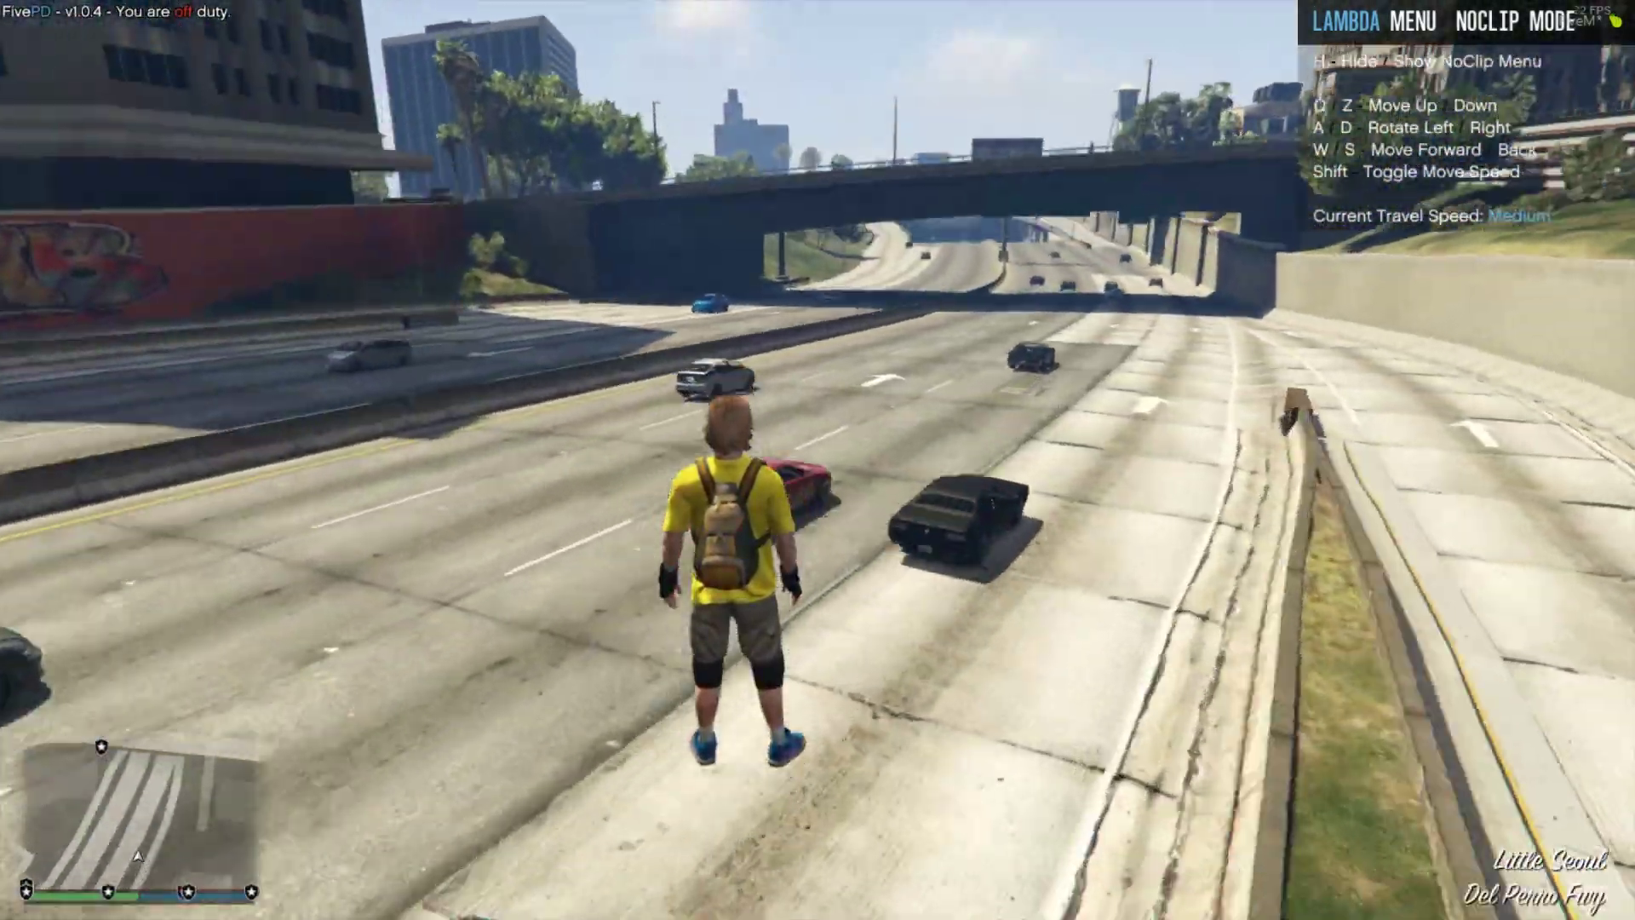
key(F2)
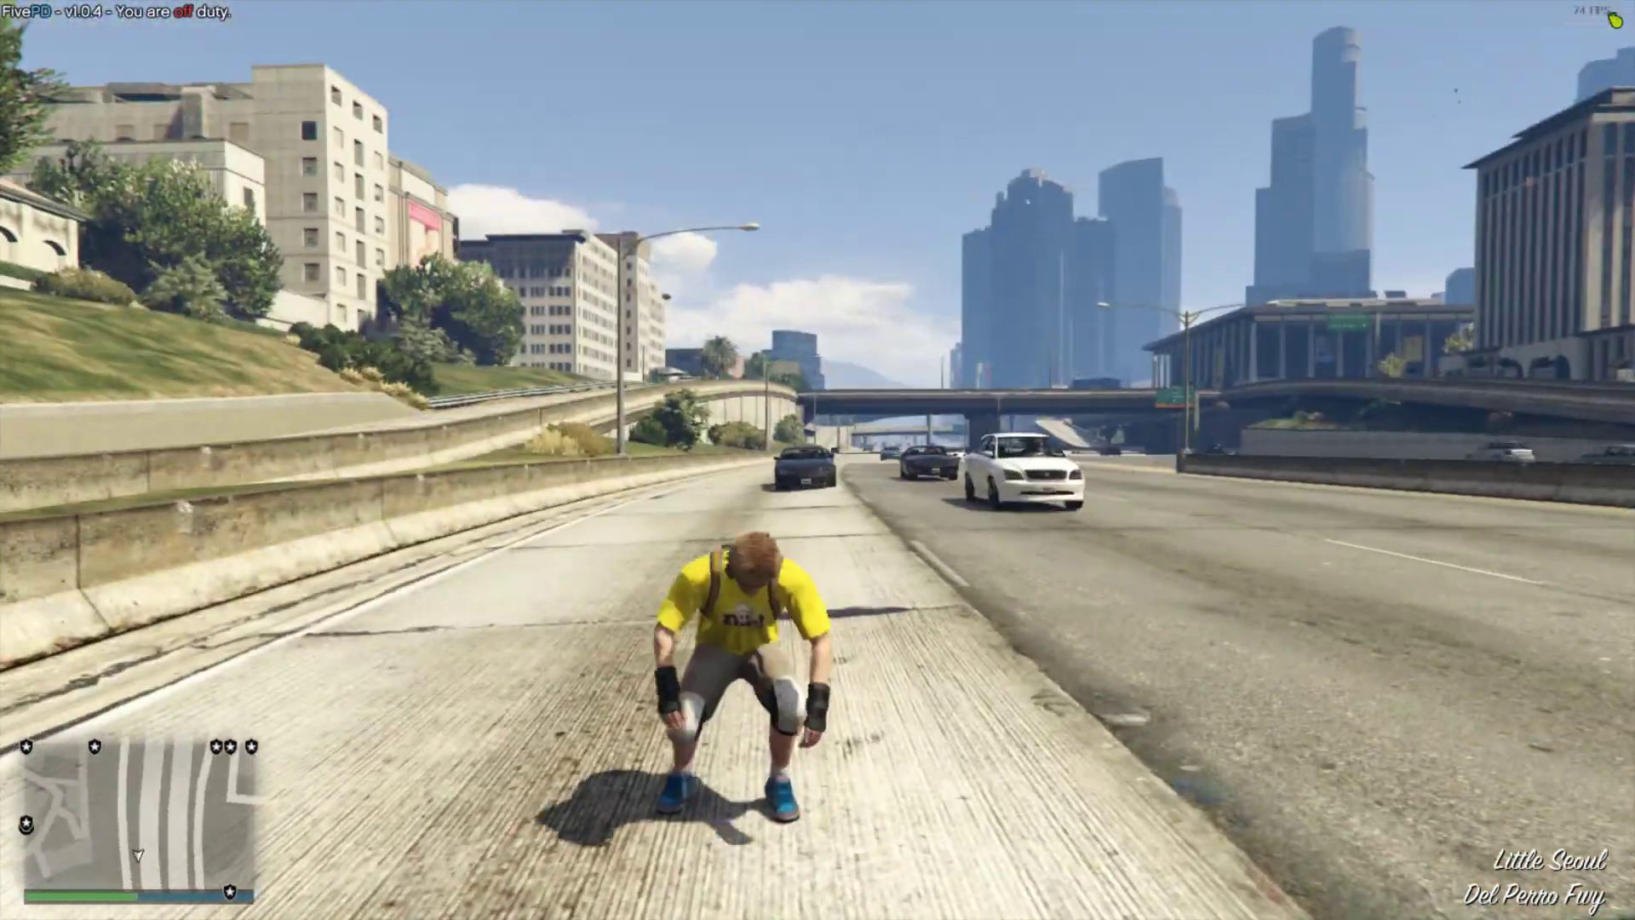
Step: Run along the freeway toward oncoming traffic and jump onto a car
key(a)
key(s)
key(w)
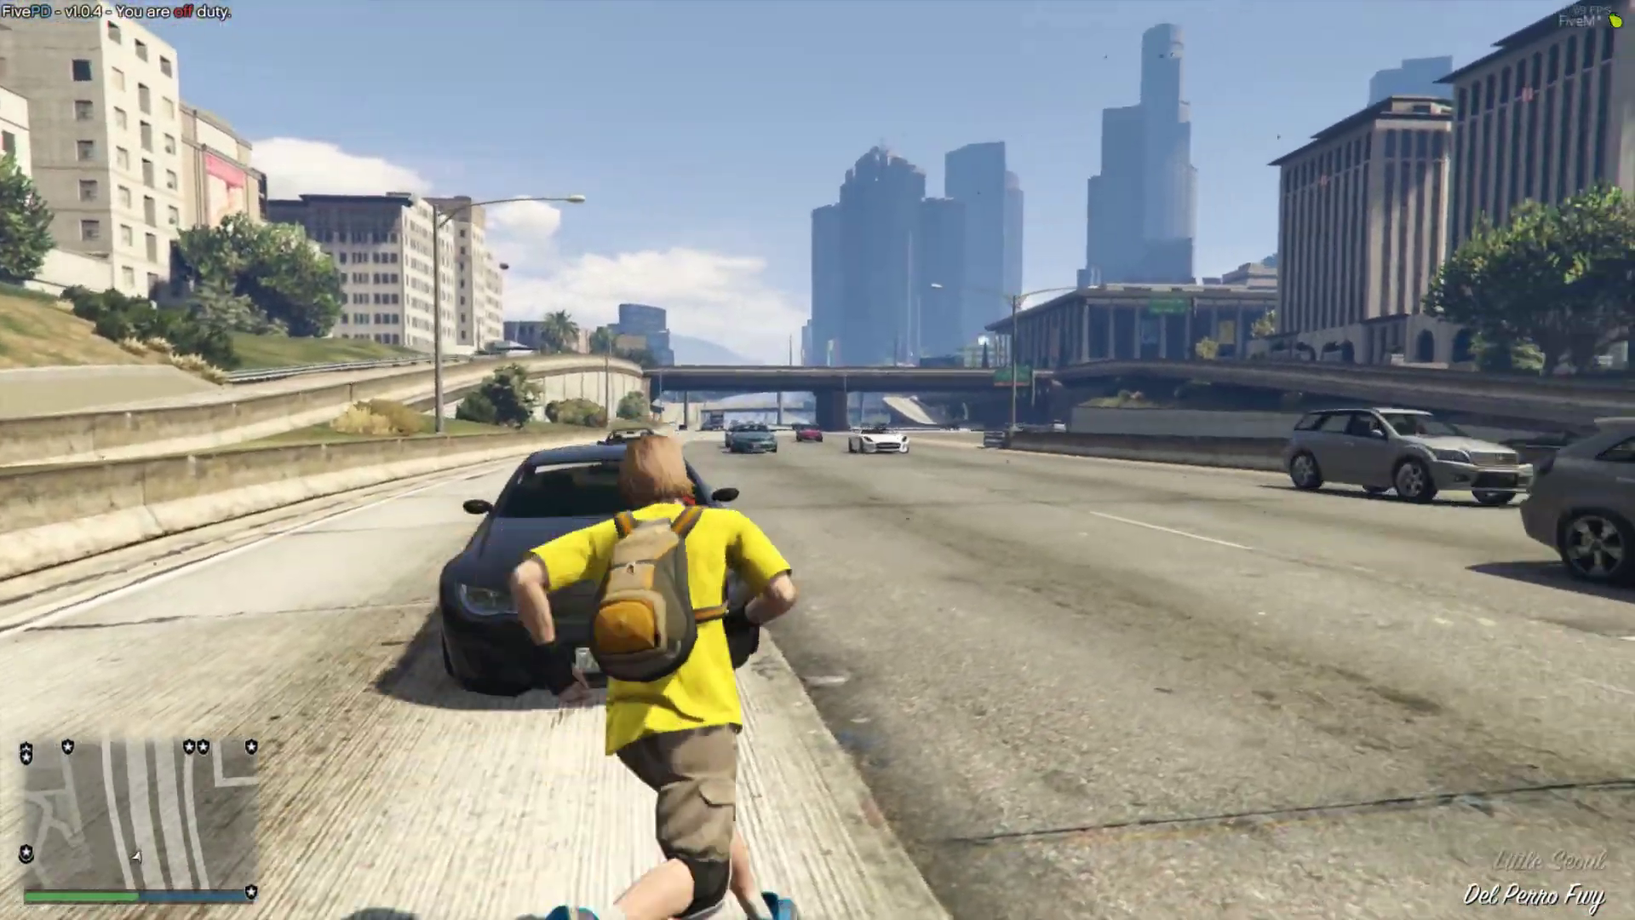
key(space)
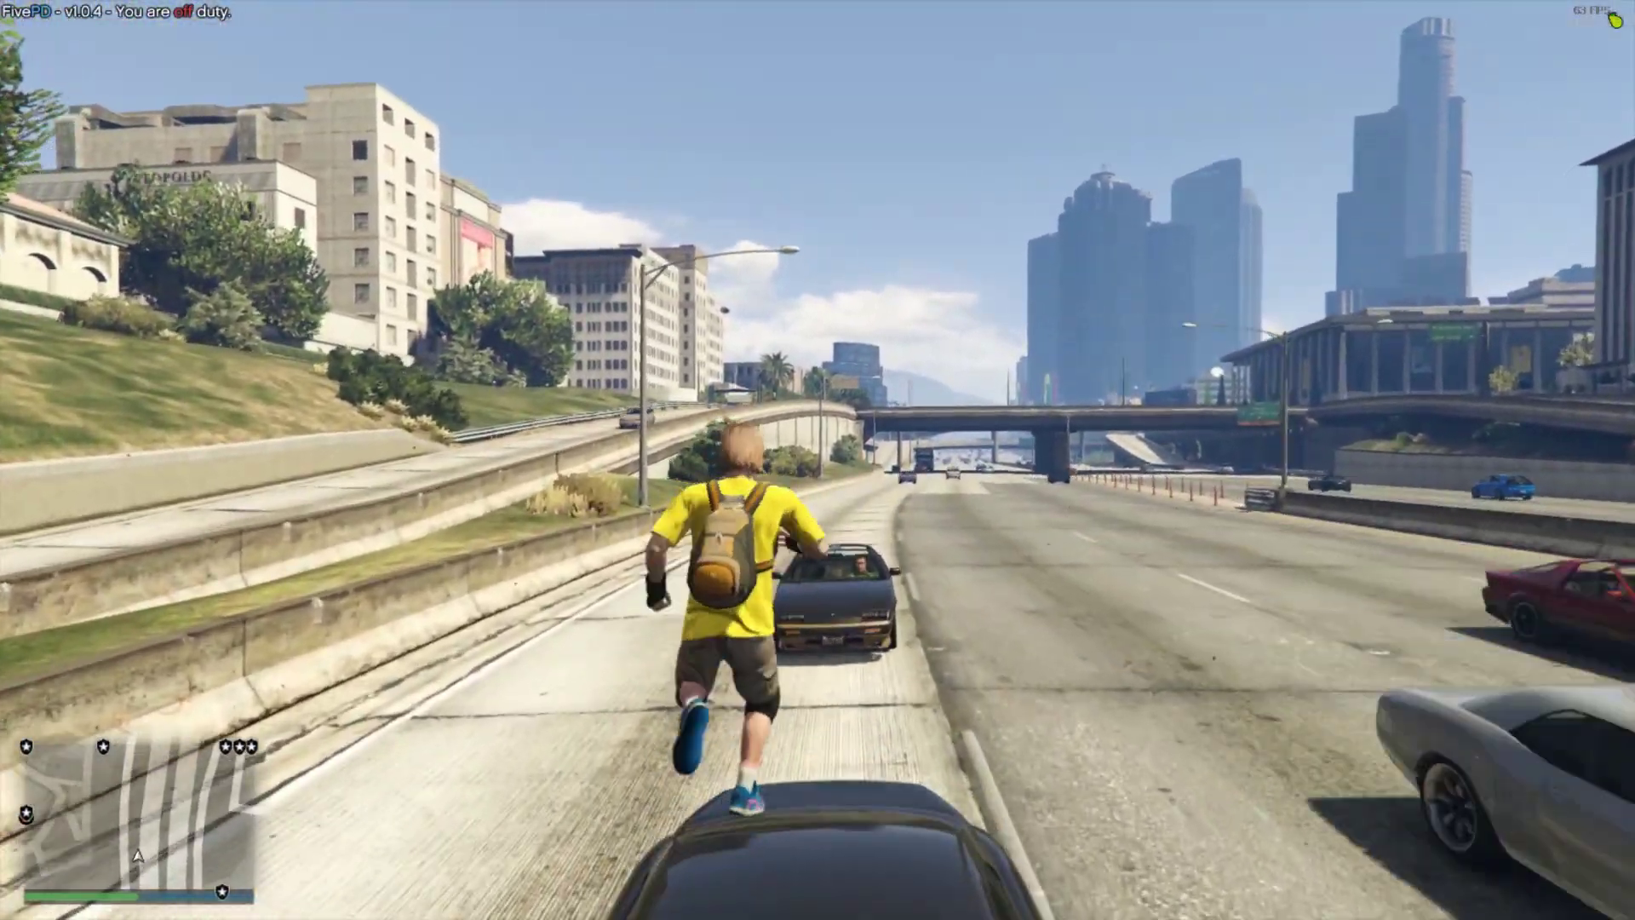
key(a)
Step: Open the Simple Trainer's Options, try out Super Jump on the freeway, and disable it before closing the trainer
key(F3)
key(Up)
key(Up)
key(Up)
key(Up)
key(Up)
key(Up)
key(Up)
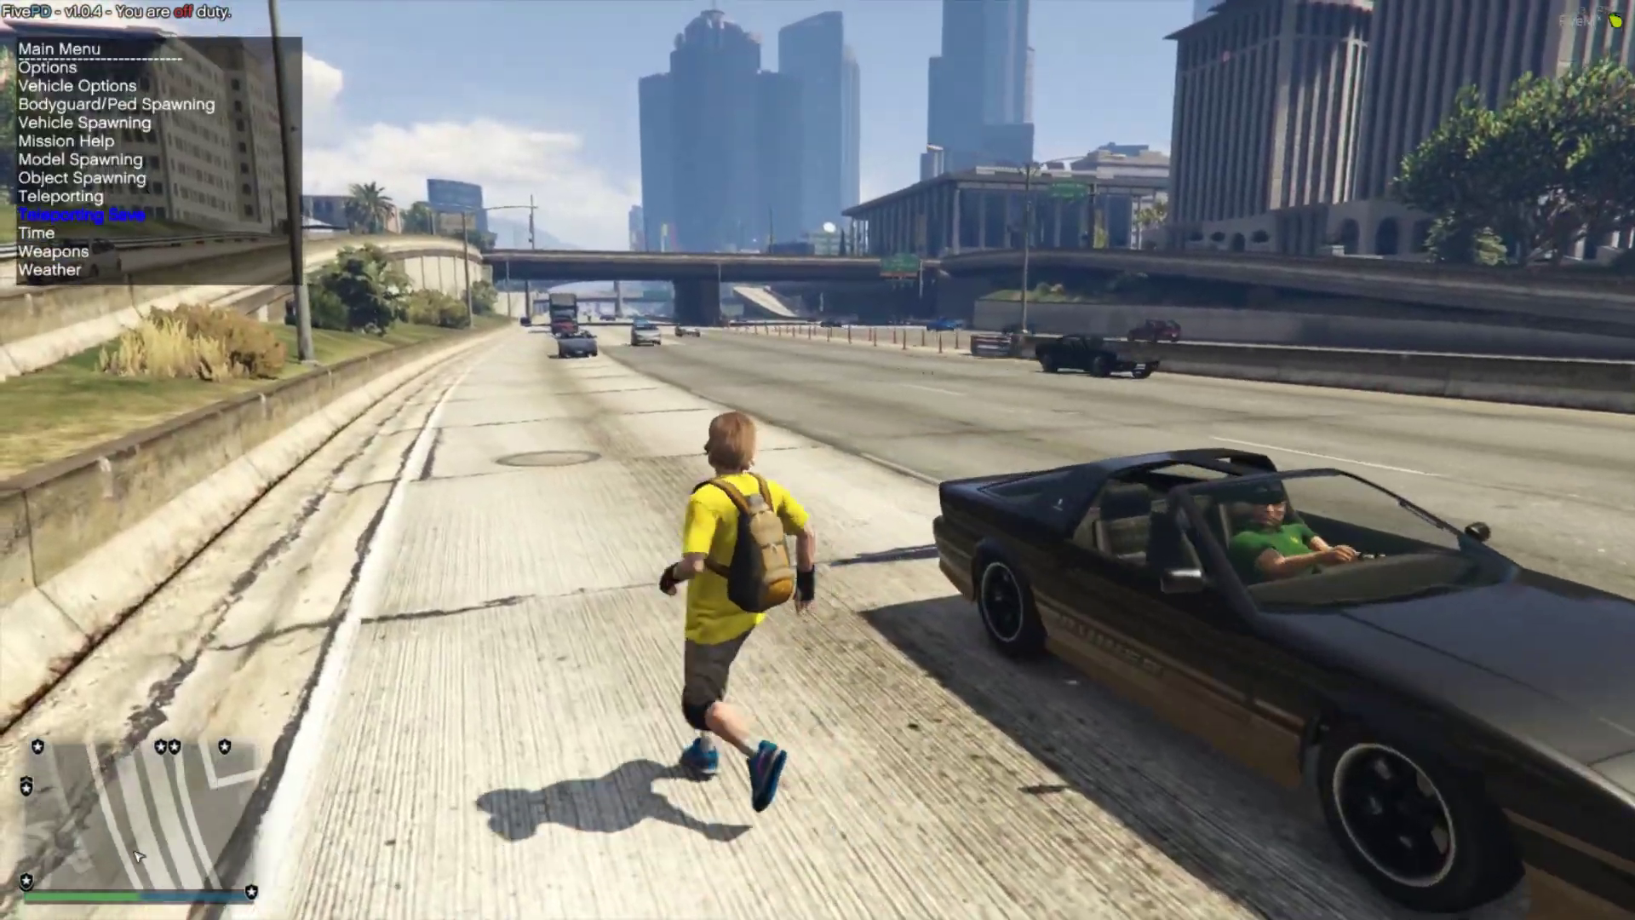
key(Up)
key(Up)
key(Up)
key(Up)
key(Up)
key(Return)
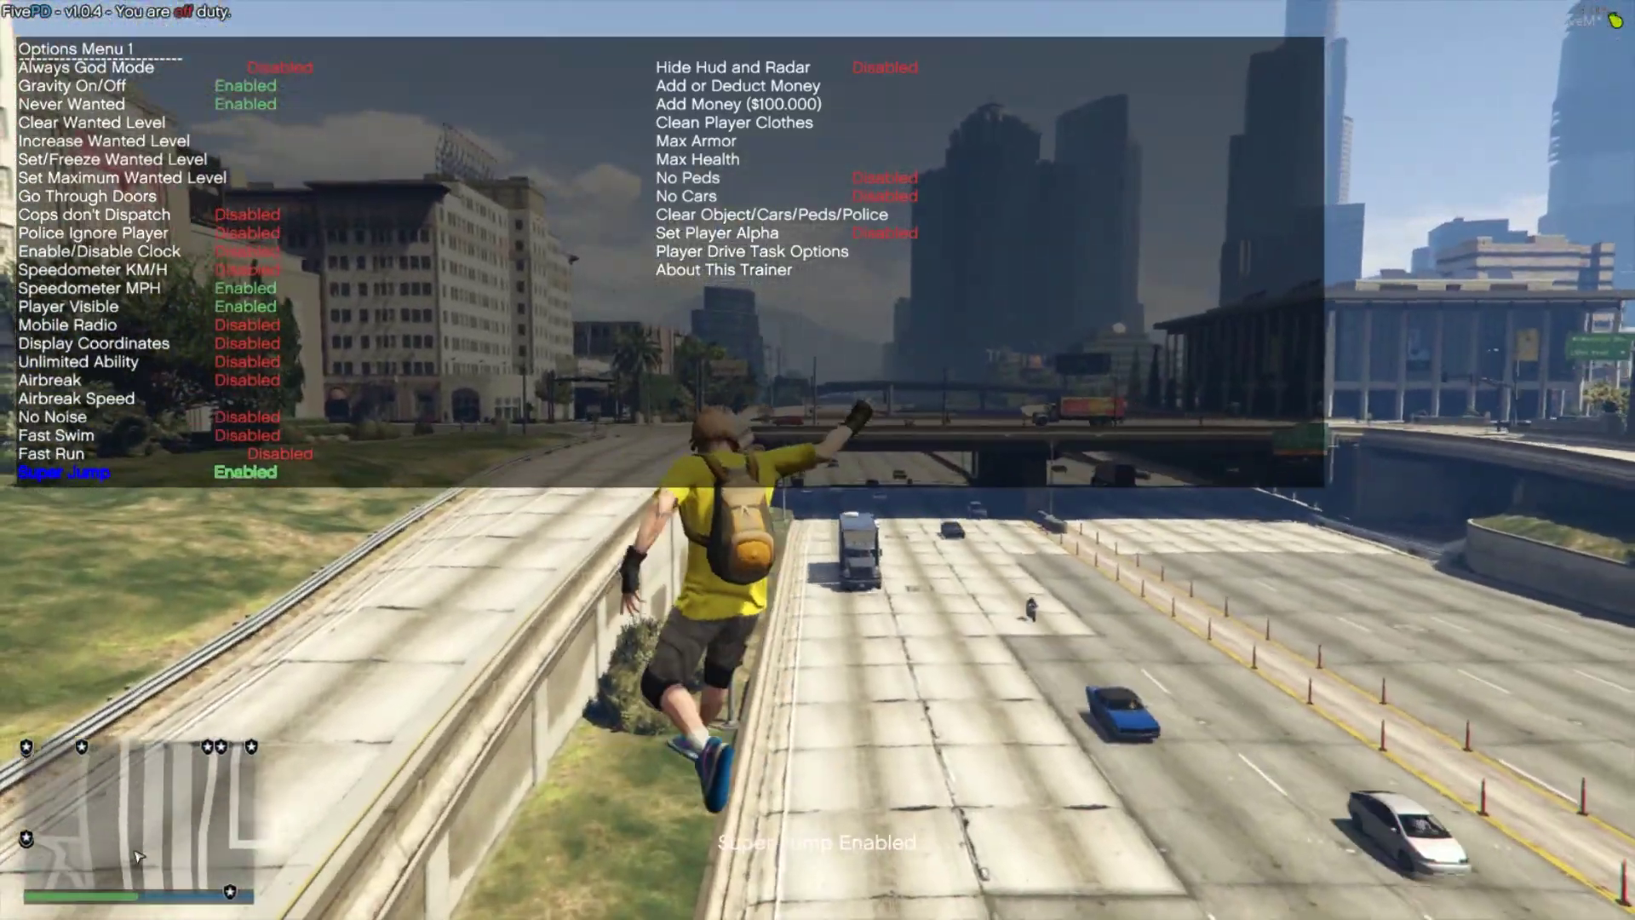
key(F3)
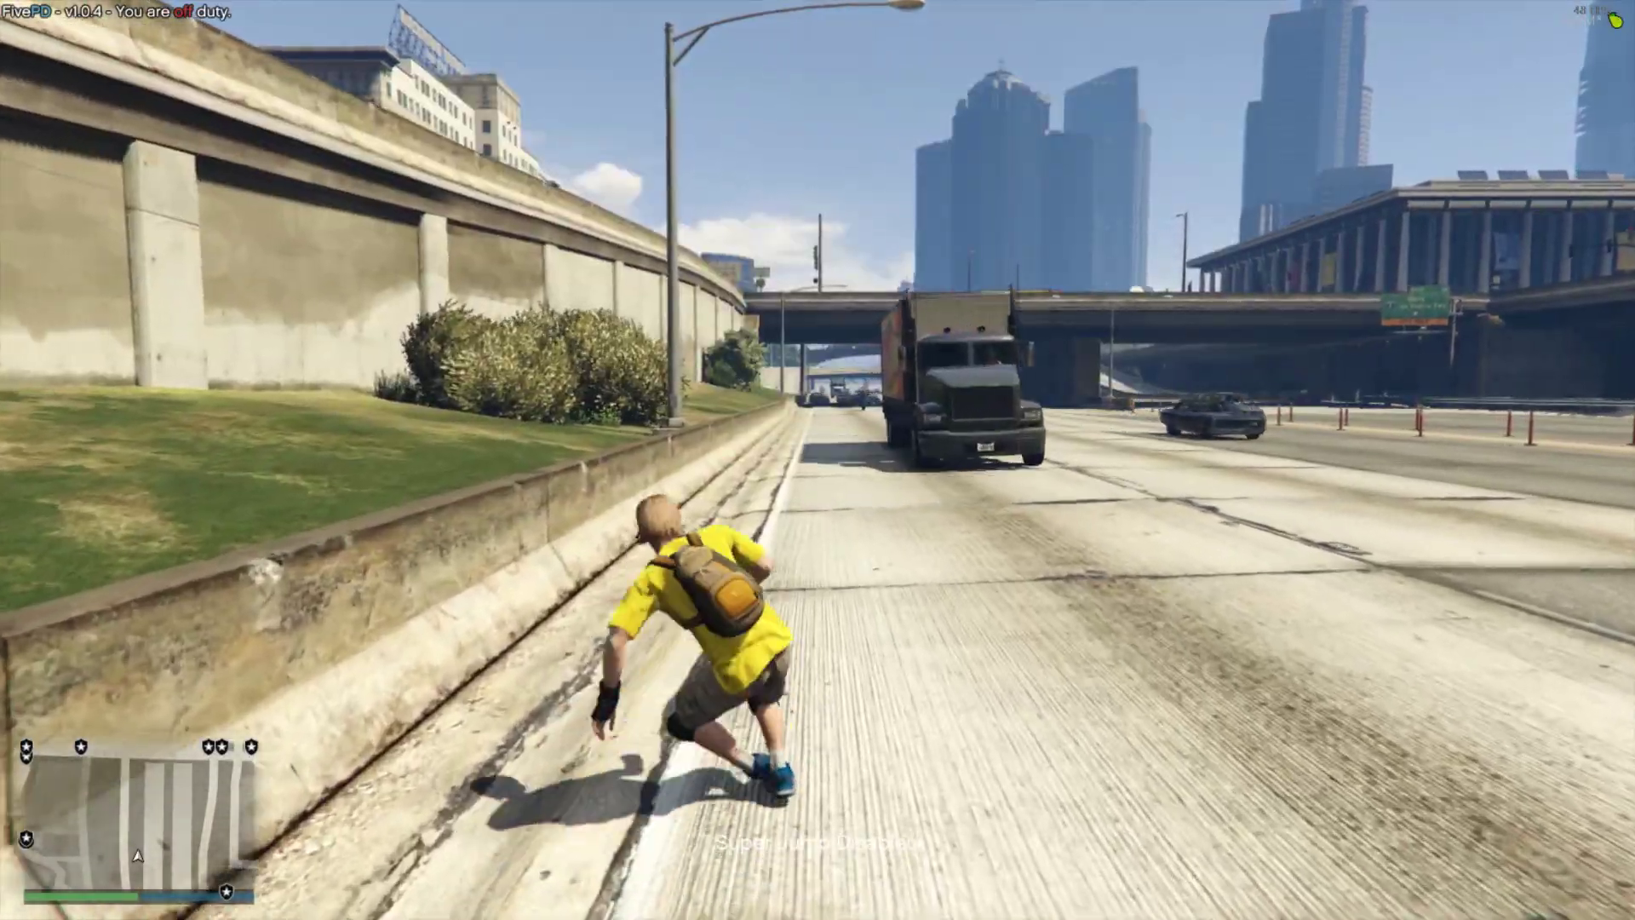
Step: Equip a pistol, aim it down the freeway, and put it away to run on along the barrier
key(w)
key(Tab)
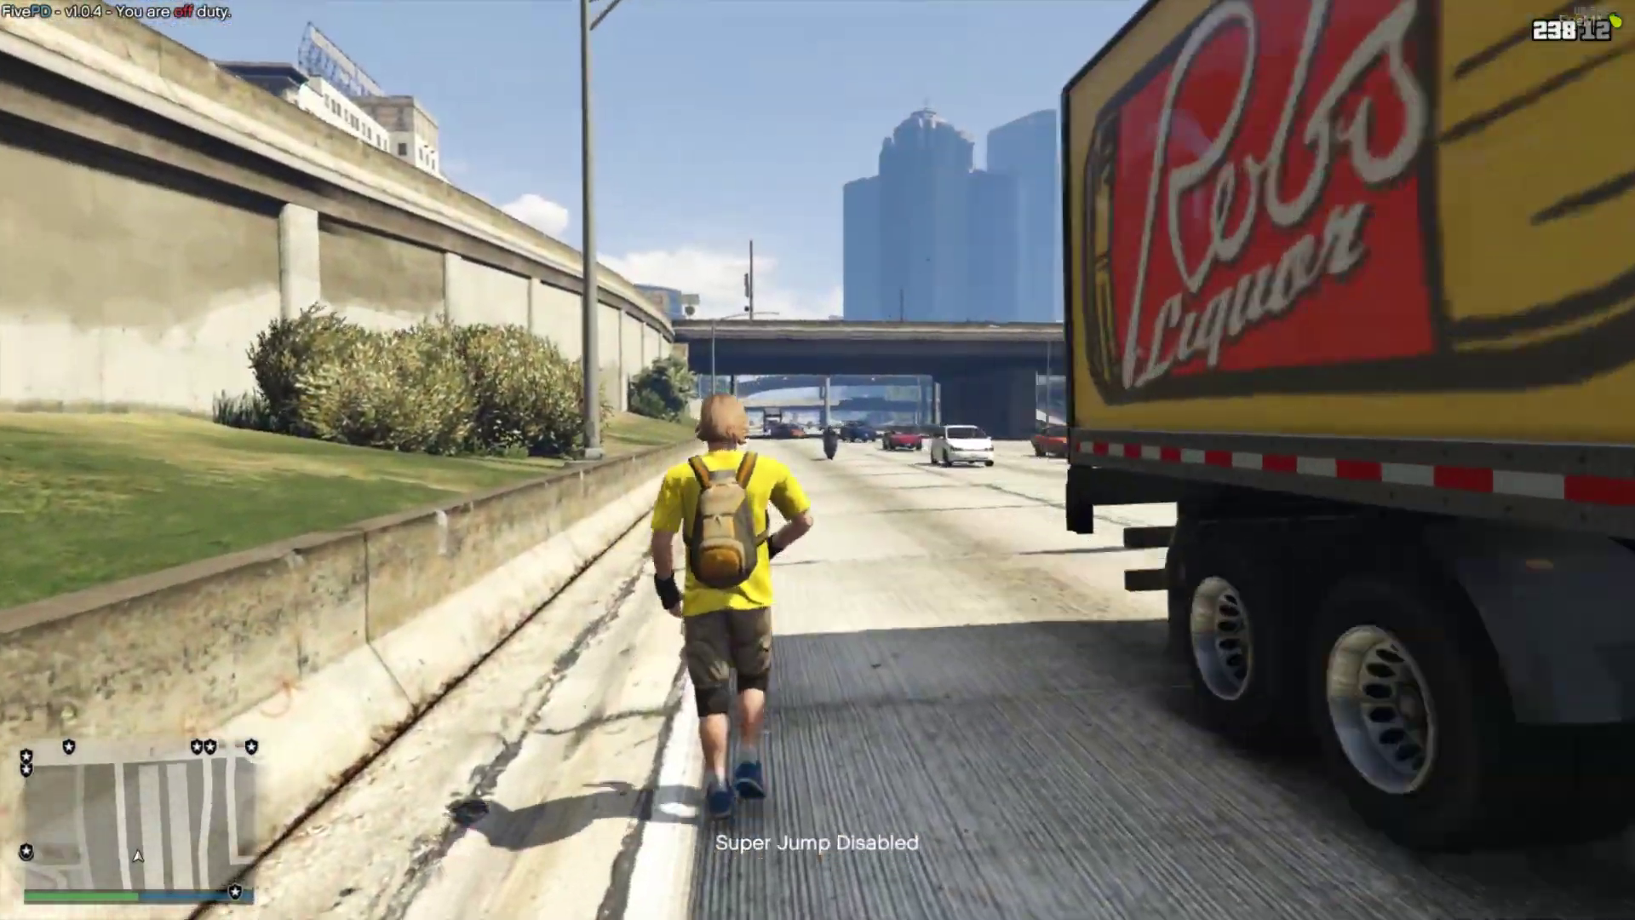
right_click(817, 460)
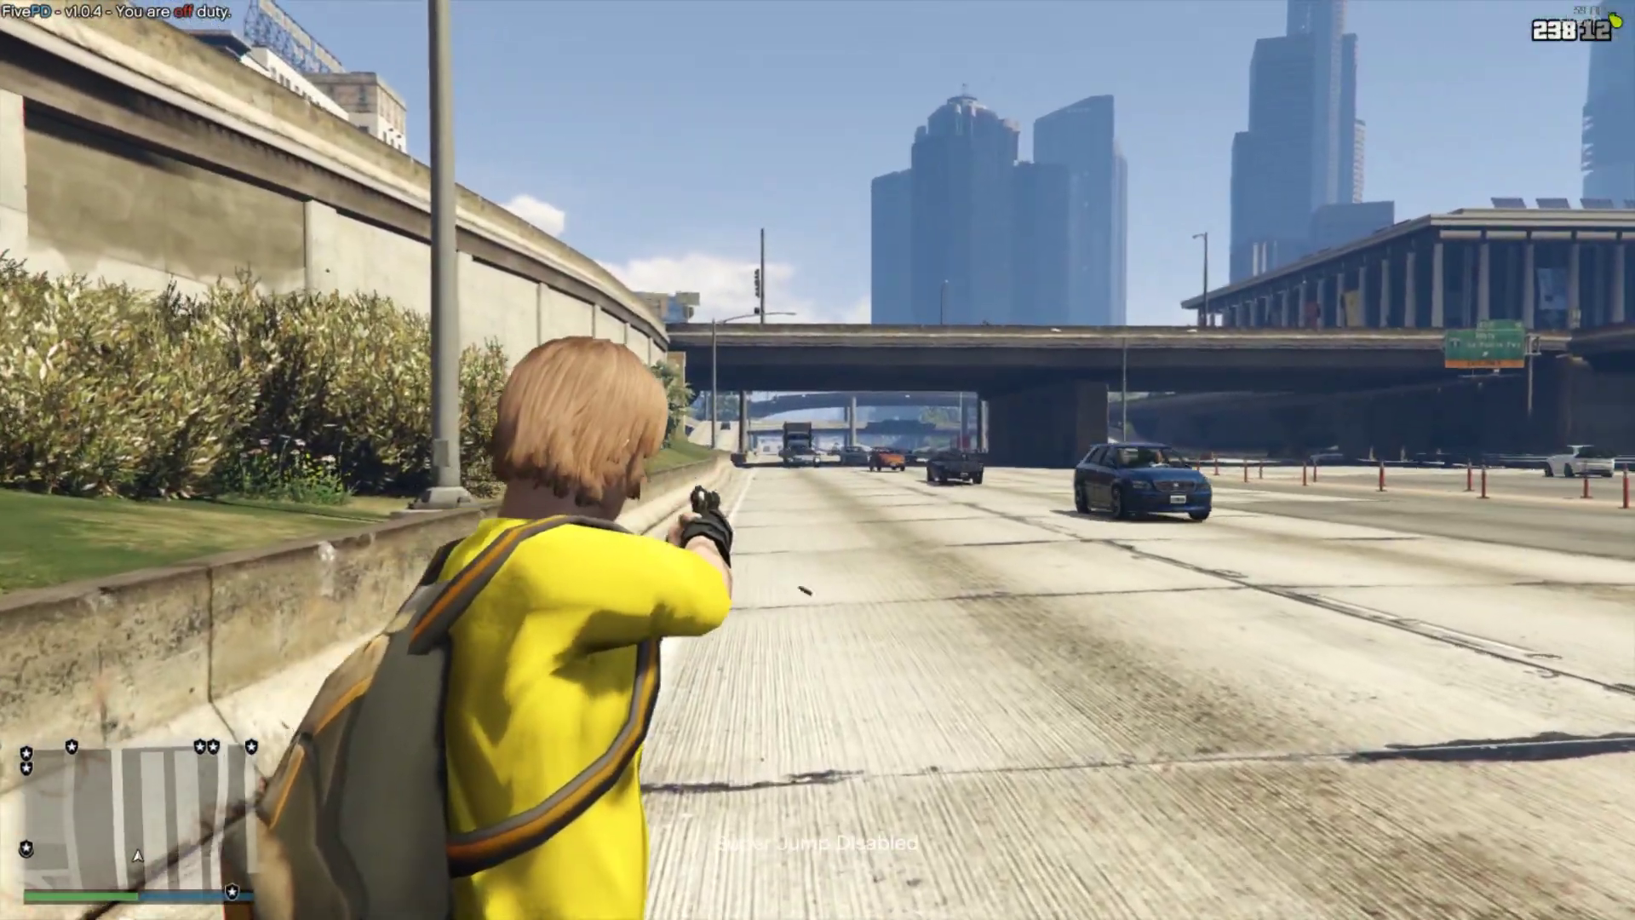
key(Tab)
key(w)
key(space)
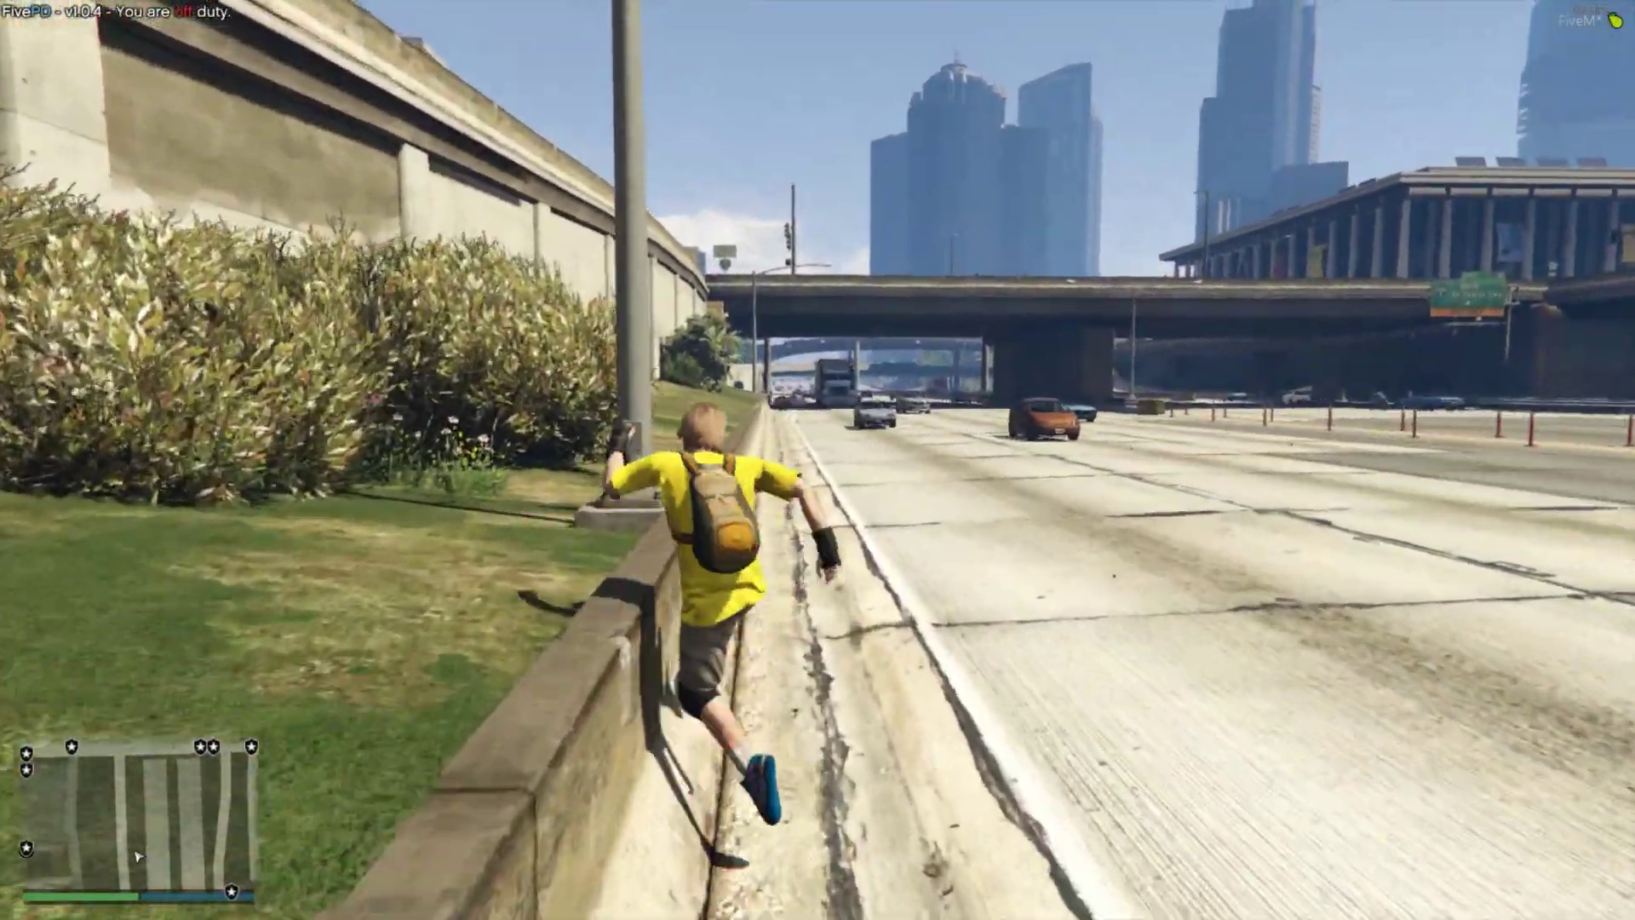
Step: Equip a rifle and fire it down the freeway
key(w)
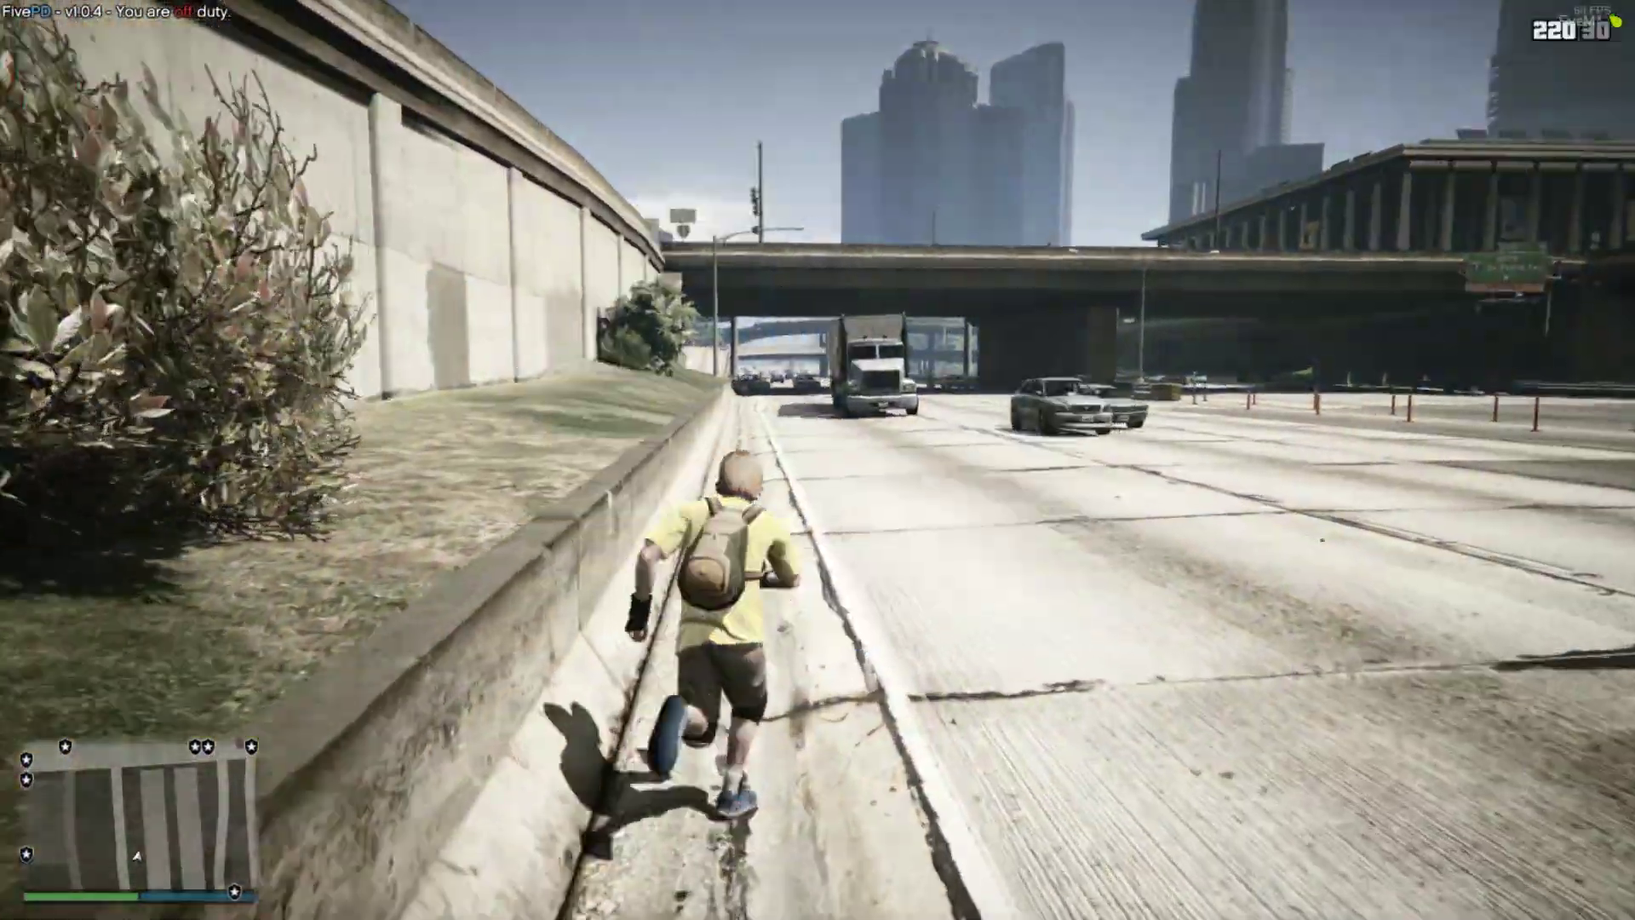
right_click(818, 460)
click(818, 460)
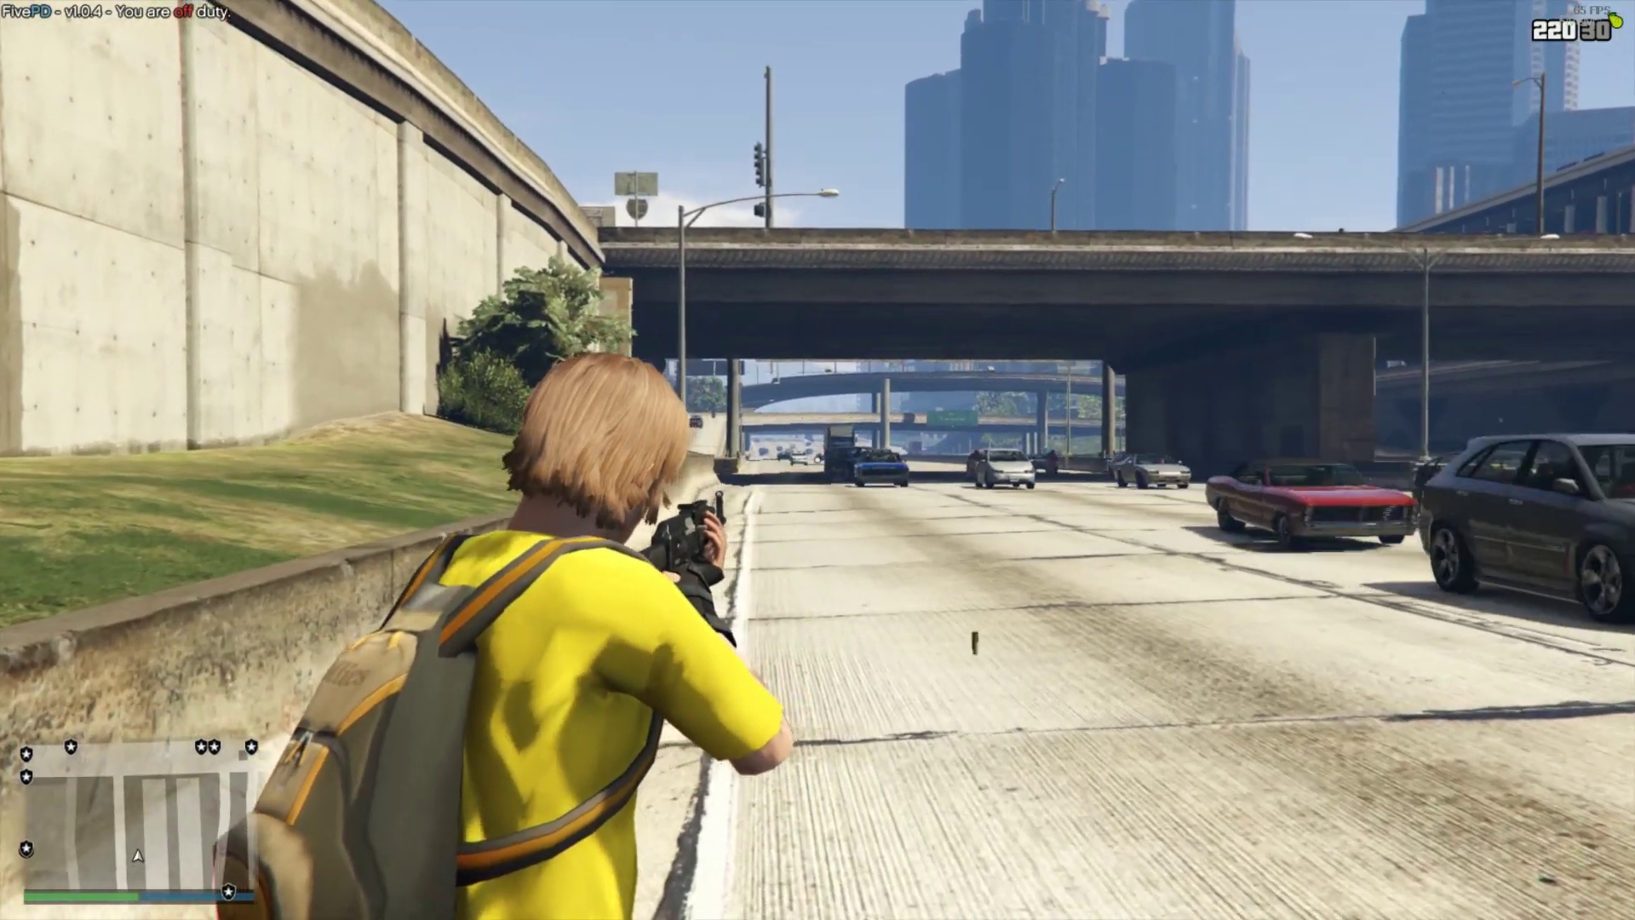
click(818, 459)
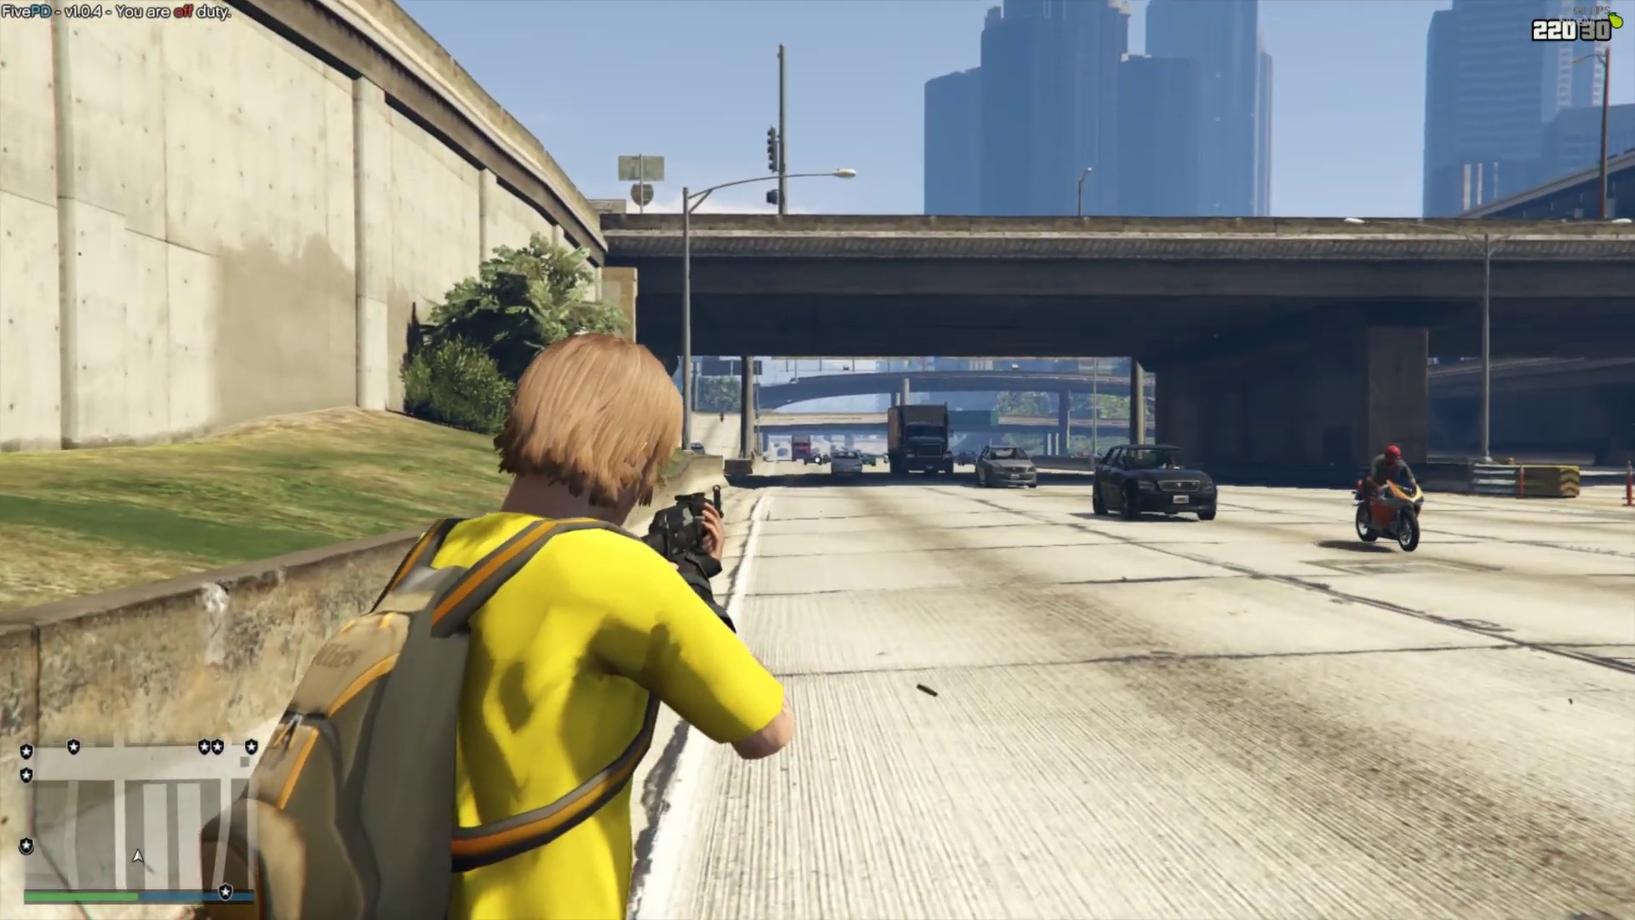
key(w)
key(space)
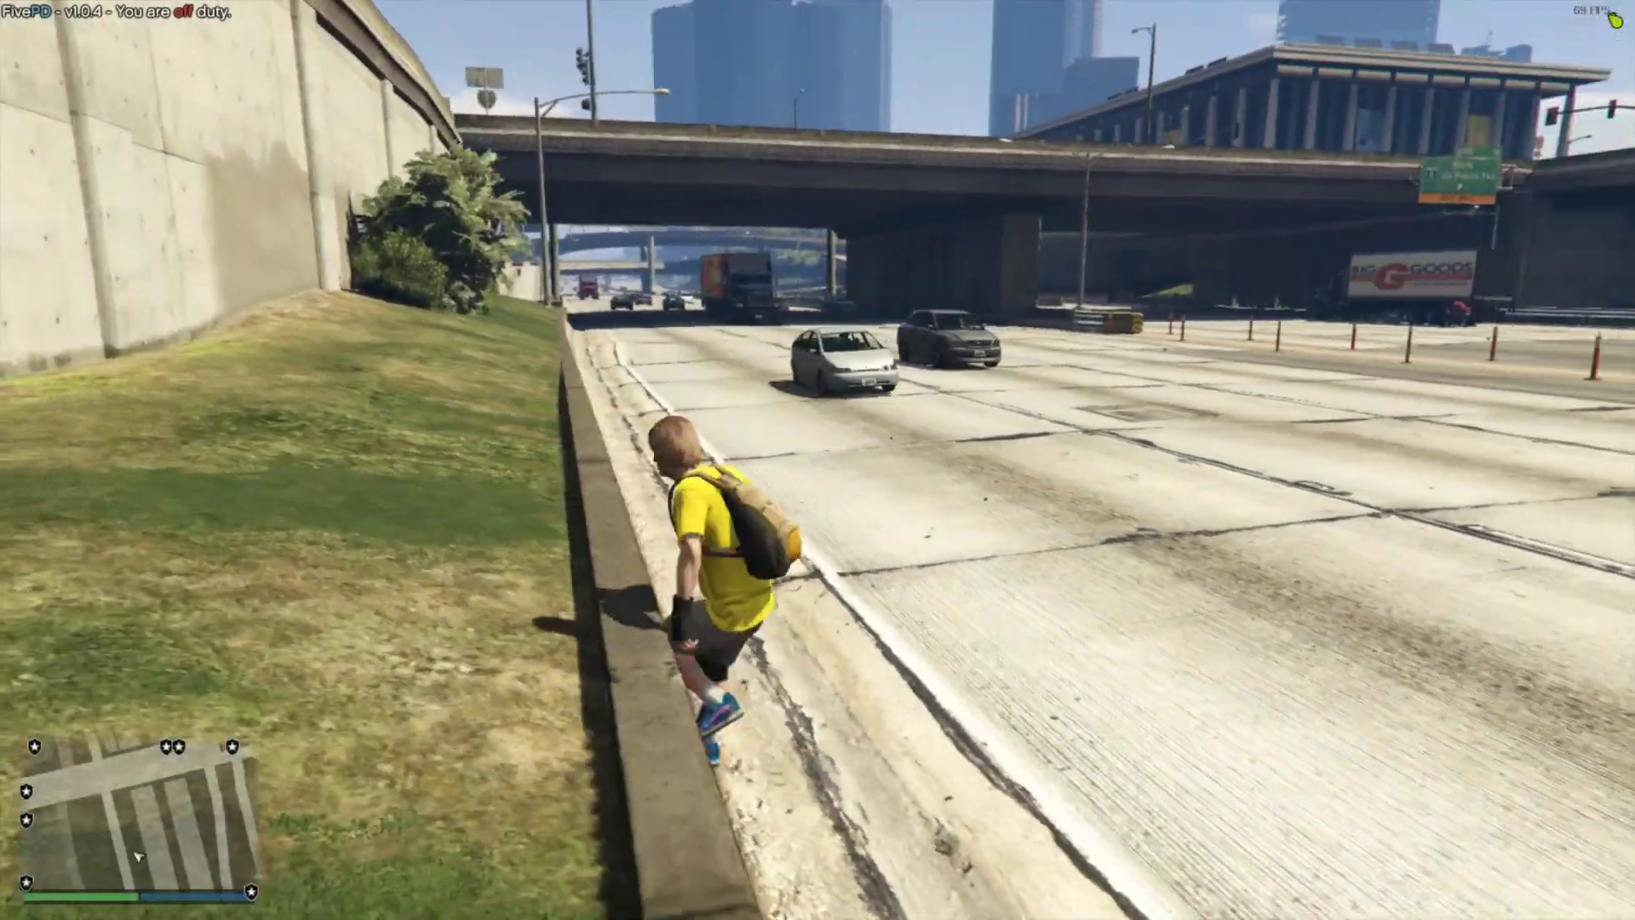
key(w)
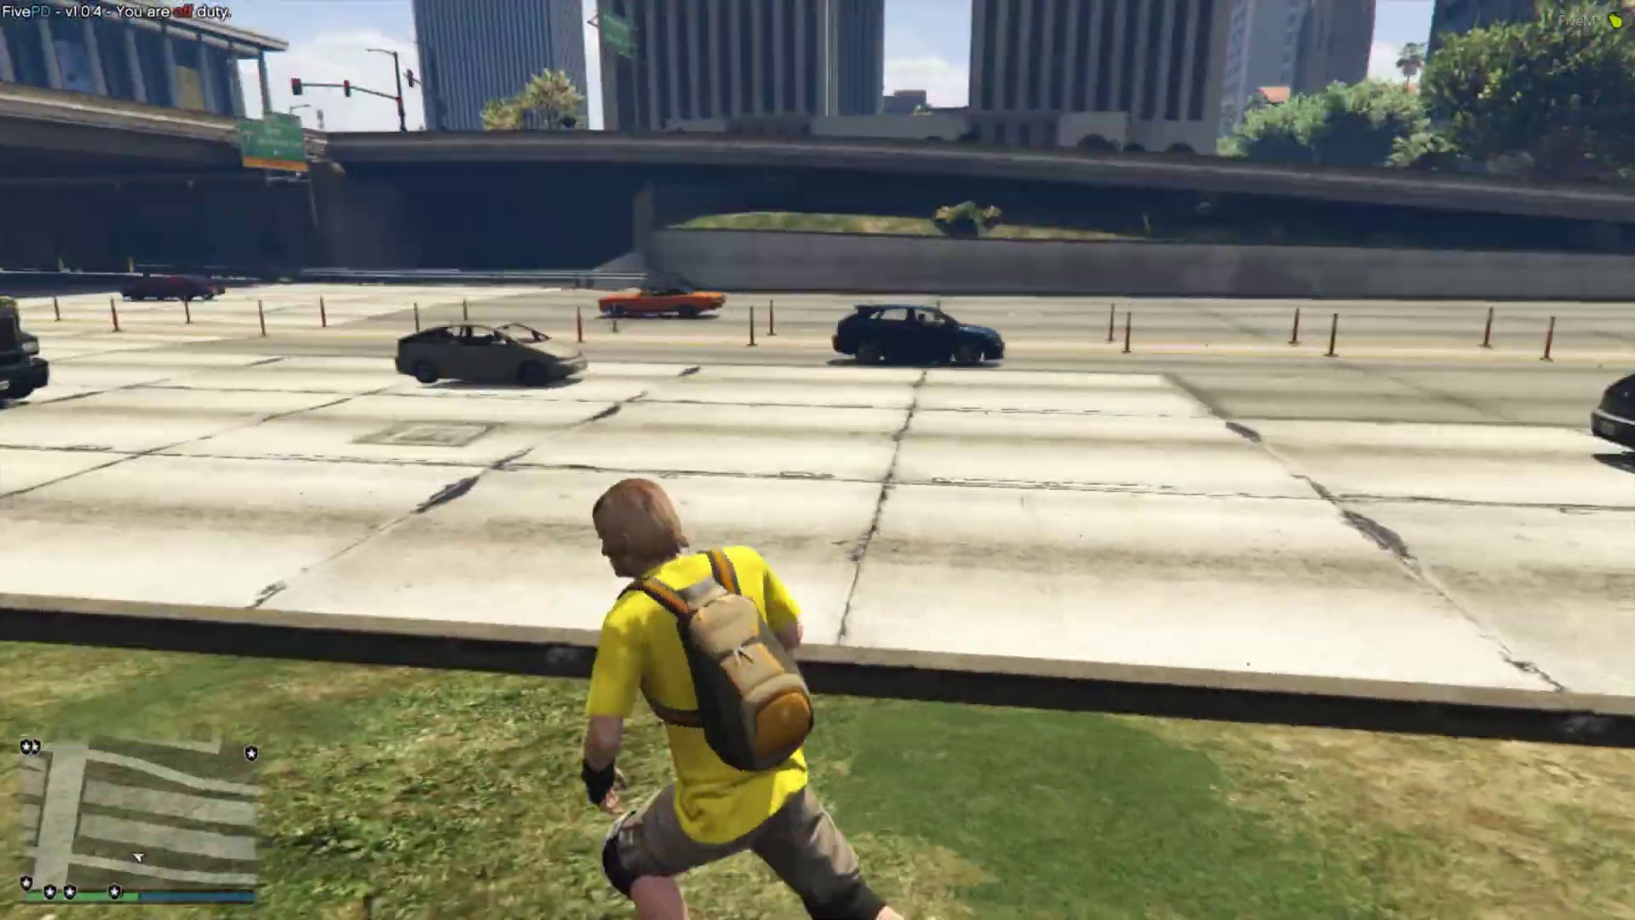
key(w)
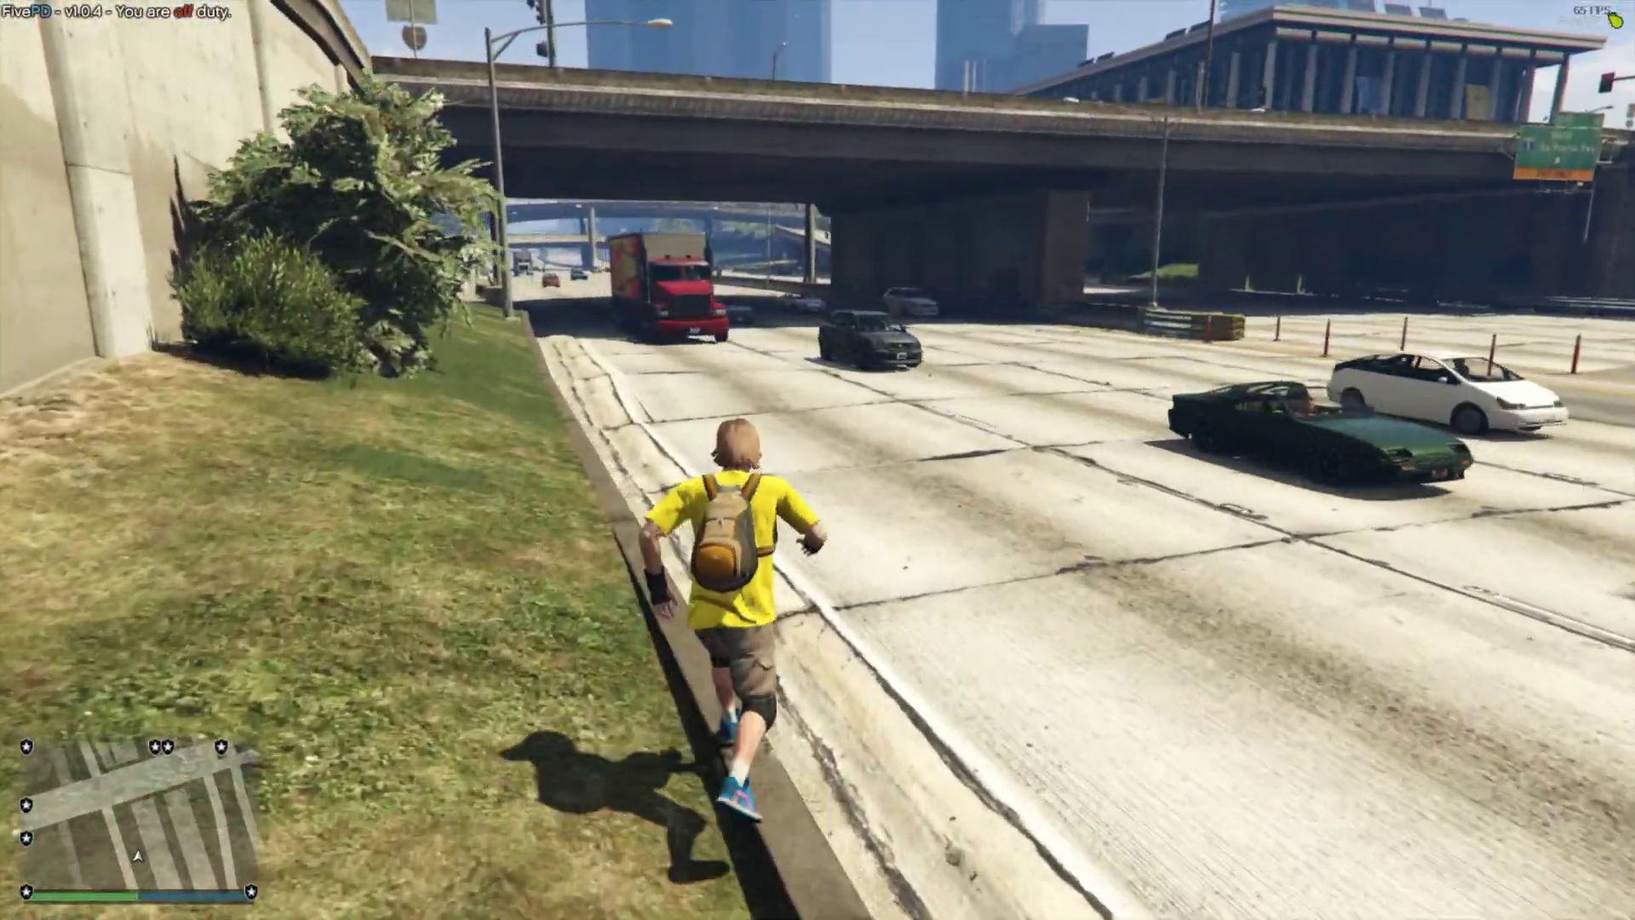
key(d)
key(w)
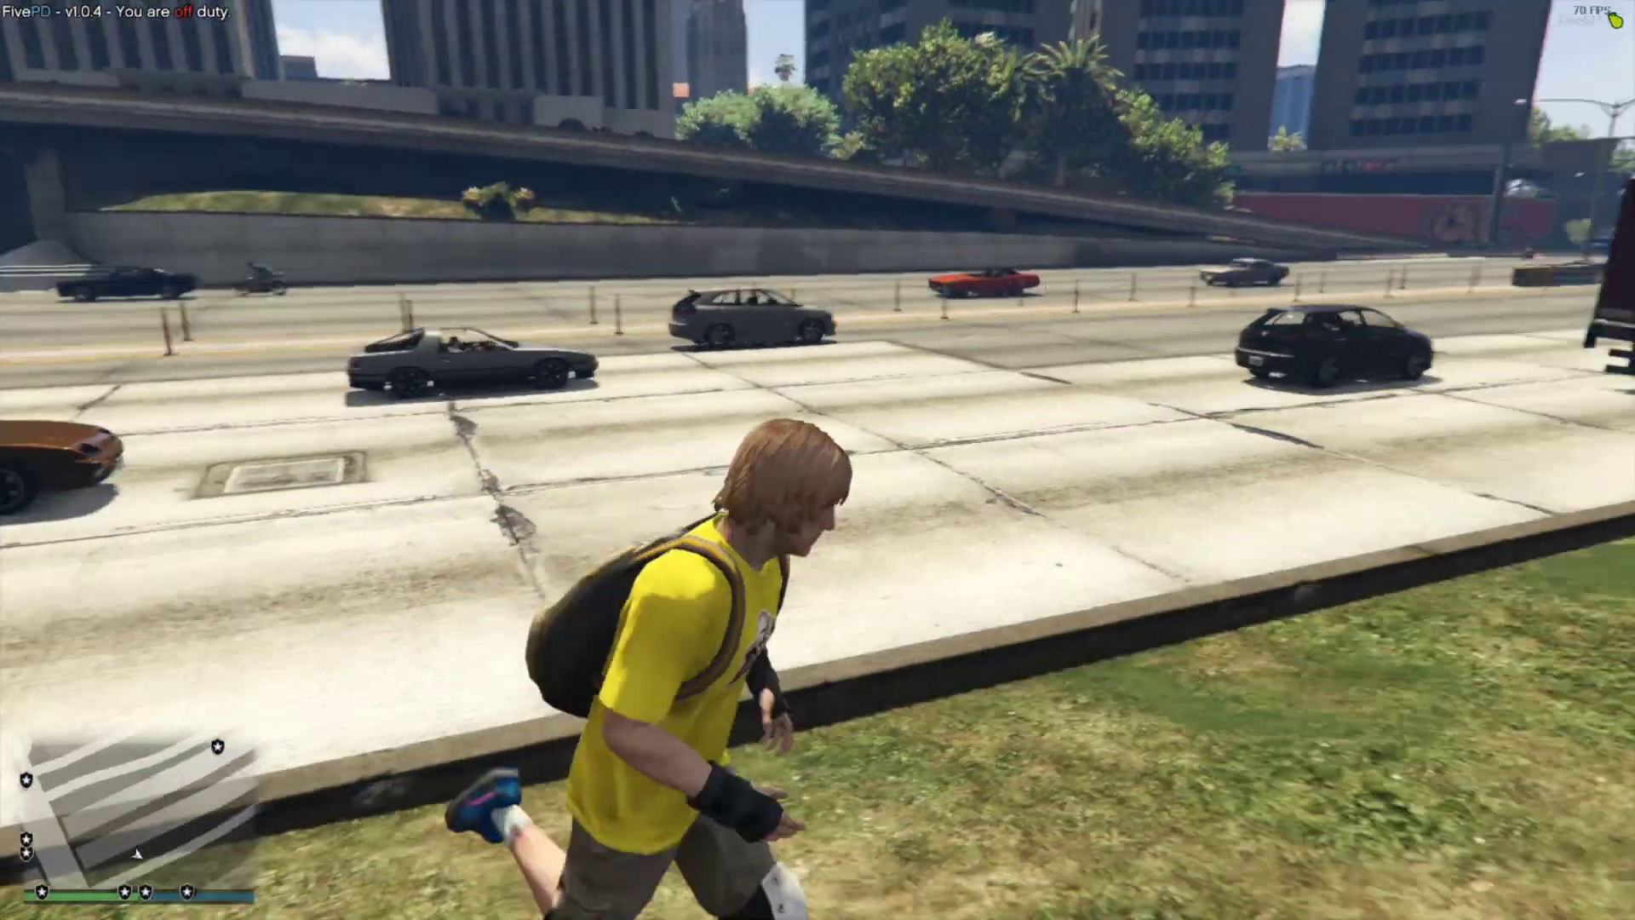